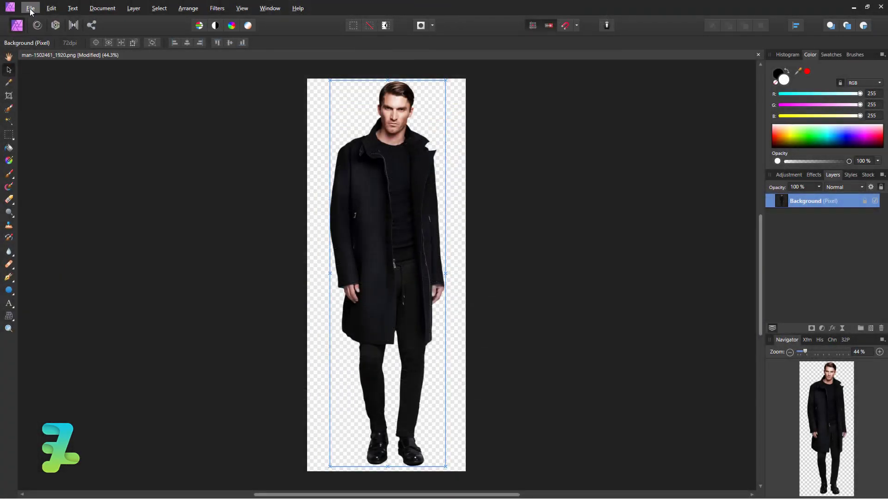
Create a new A3 portrait document, 297 × 420 mm at 300 DPI, from the print preset
click(30, 8)
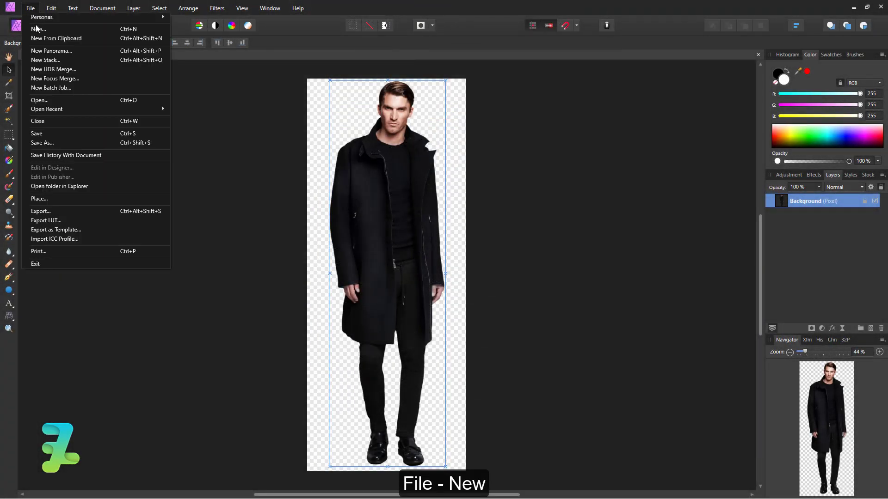
click(37, 29)
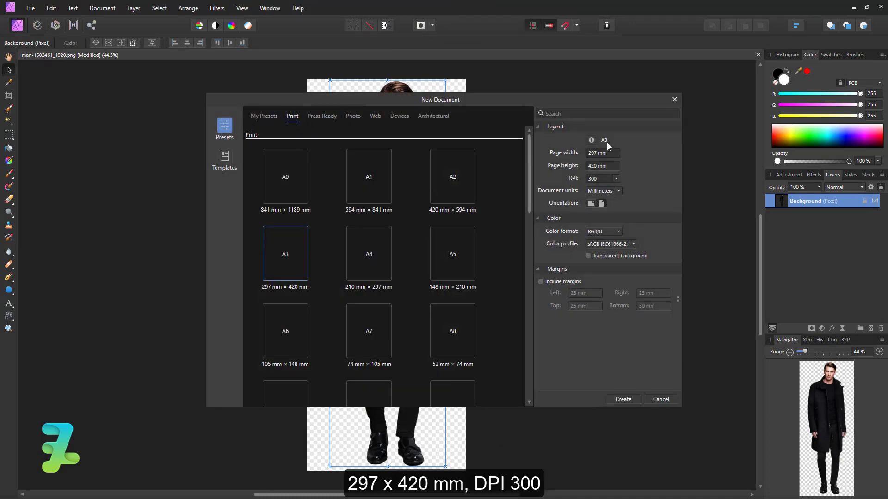
click(629, 400)
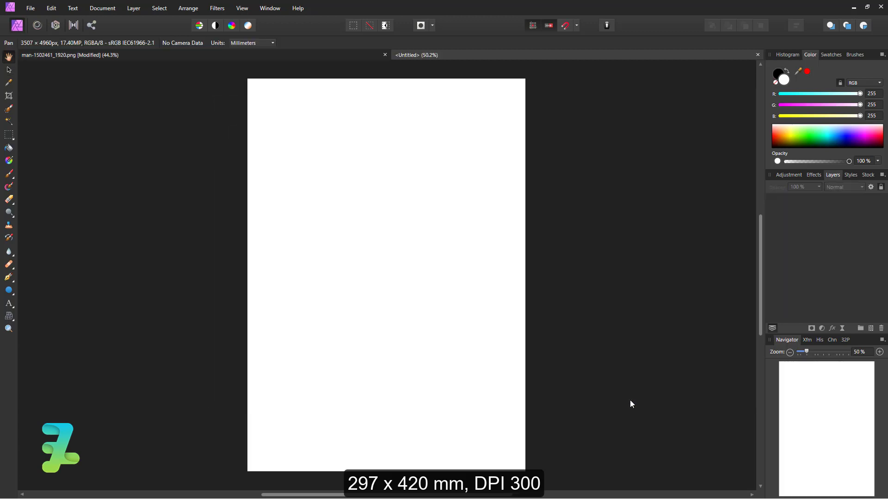
Add a pixel layer and drag a vertical gradient from the top to the bottom of the canvas
click(871, 329)
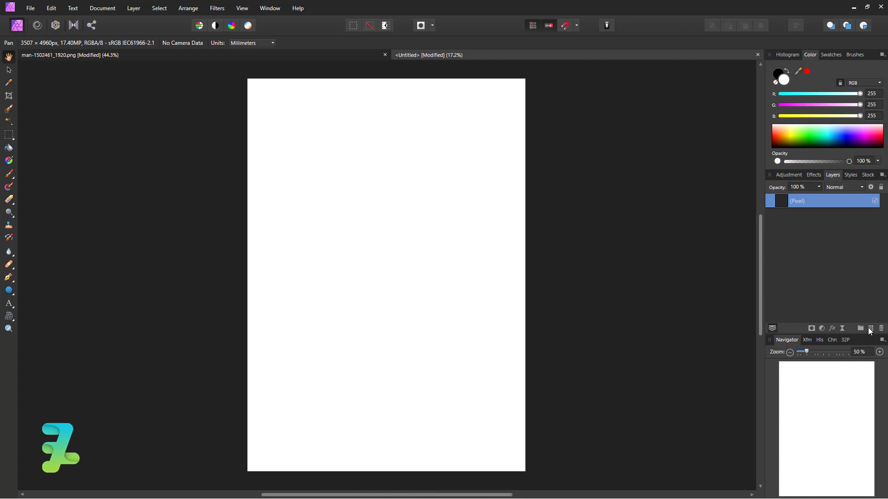
click(8, 161)
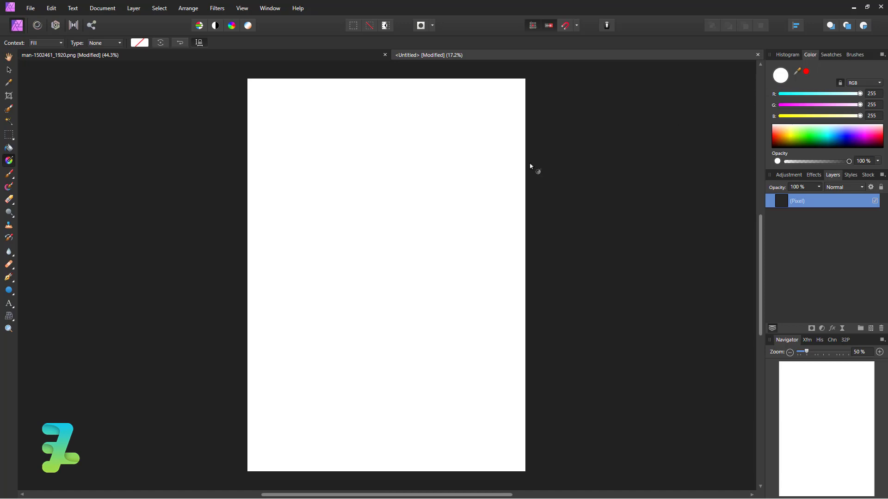
mouse_move(386, 100)
mouse_down()
mouse_move(399, 191)
mouse_move(386, 428)
mouse_move(387, 399)
mouse_up()
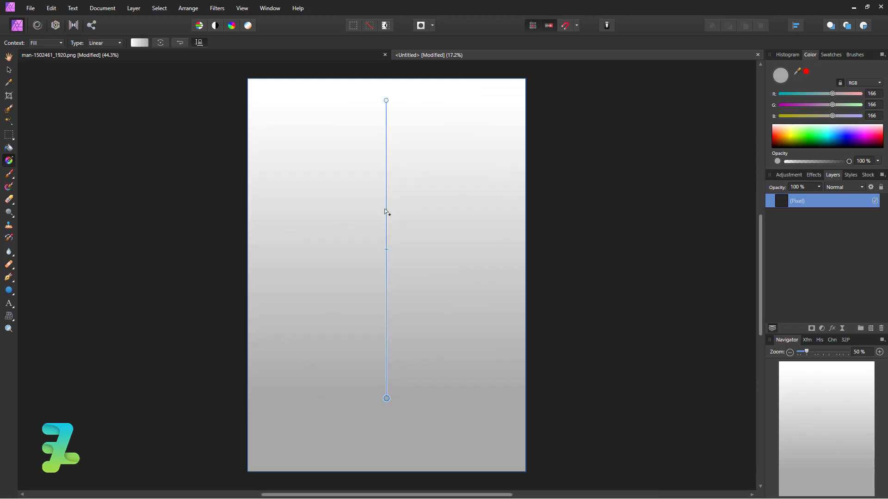
Set the gradient's bottom stop to black and its top stop to RGB 47, 47, 47
click(386, 398)
drag(782, 136, 756, 155)
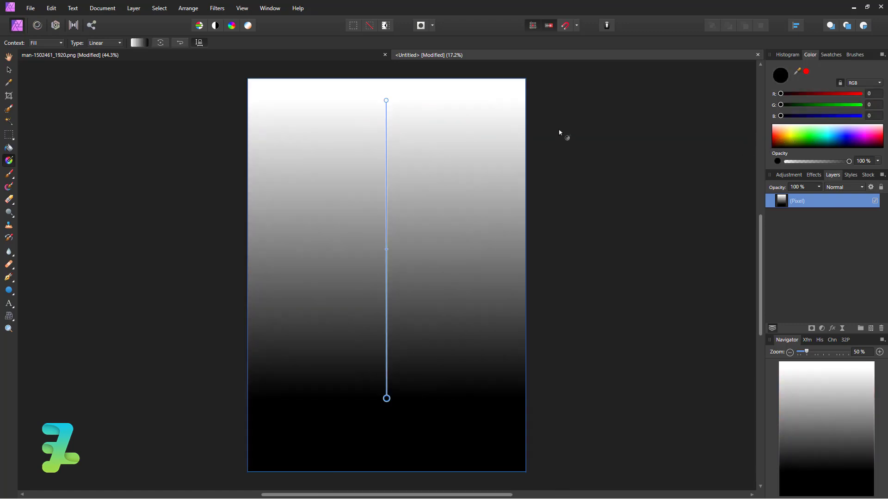
click(386, 101)
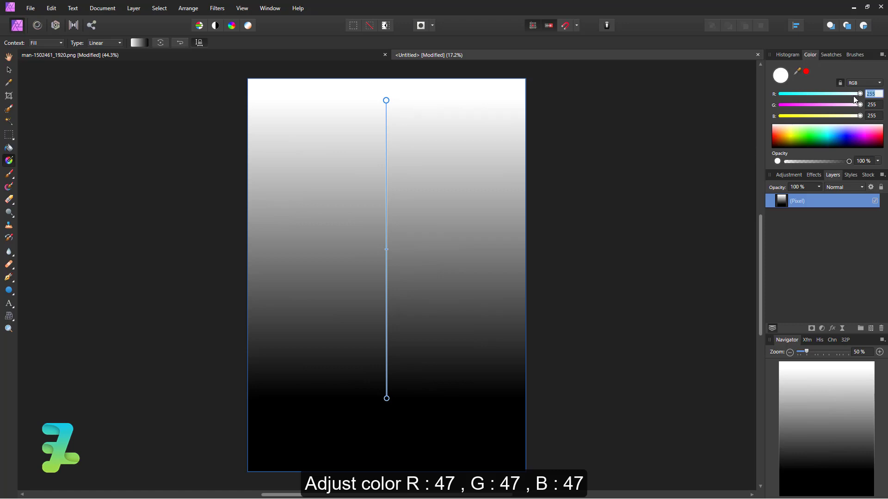
text(47)
key(Tab)
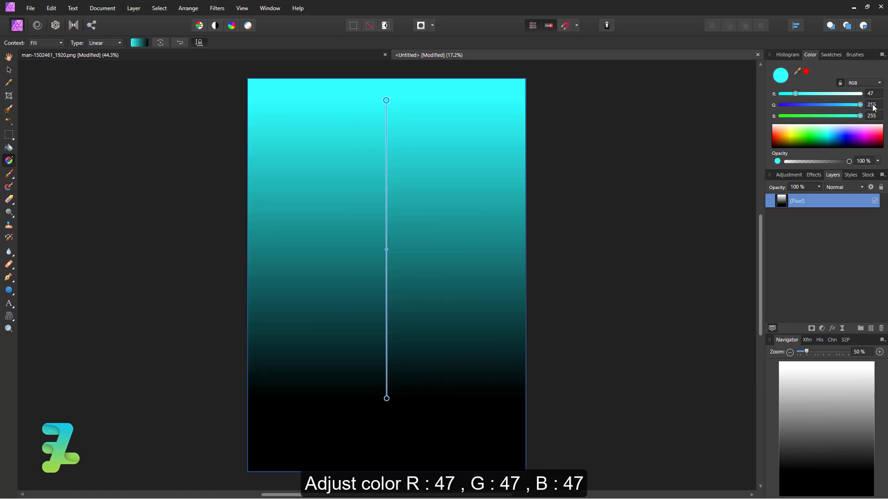
key(Tab)
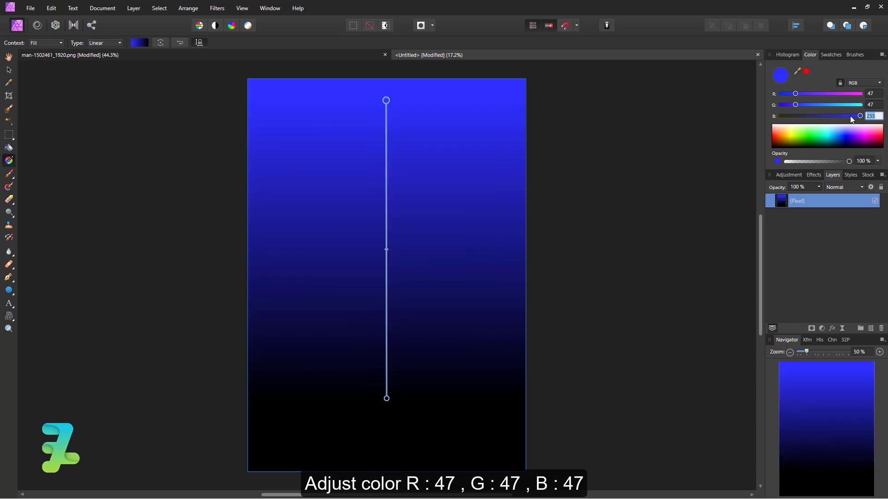
text(47)
key(Return)
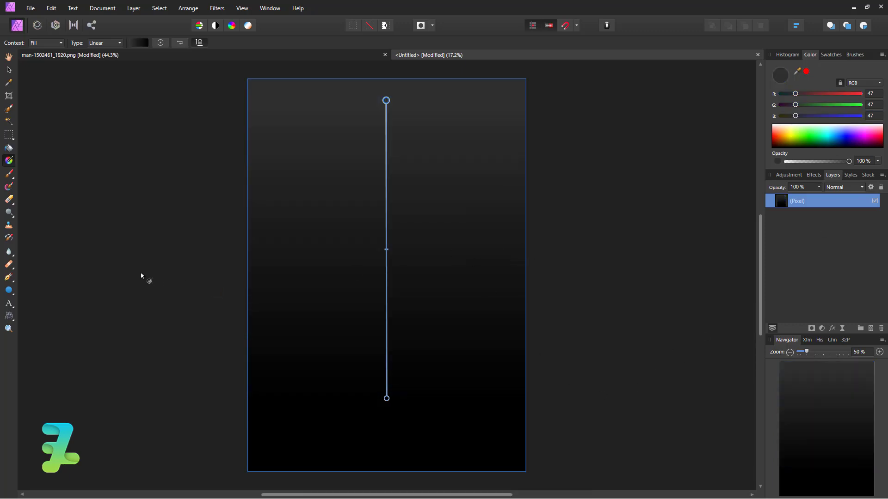
click(9, 290)
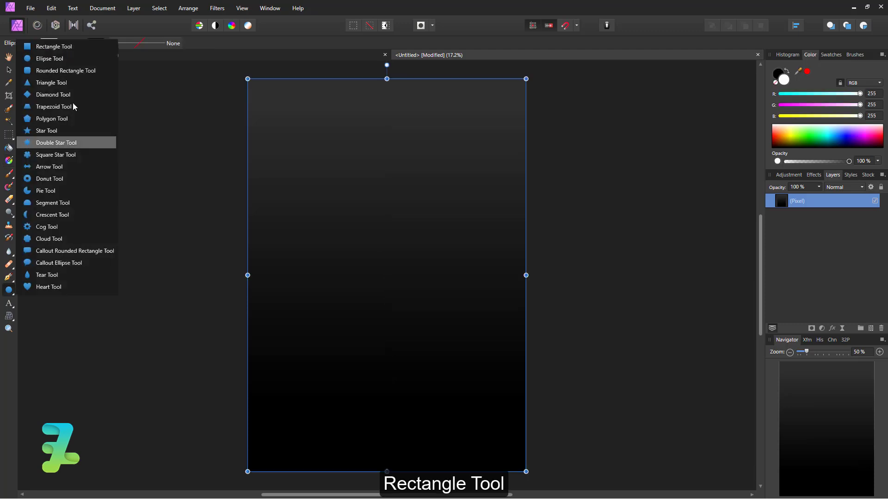
Add a pixel layer and draw a white square in the upper canvas
click(74, 46)
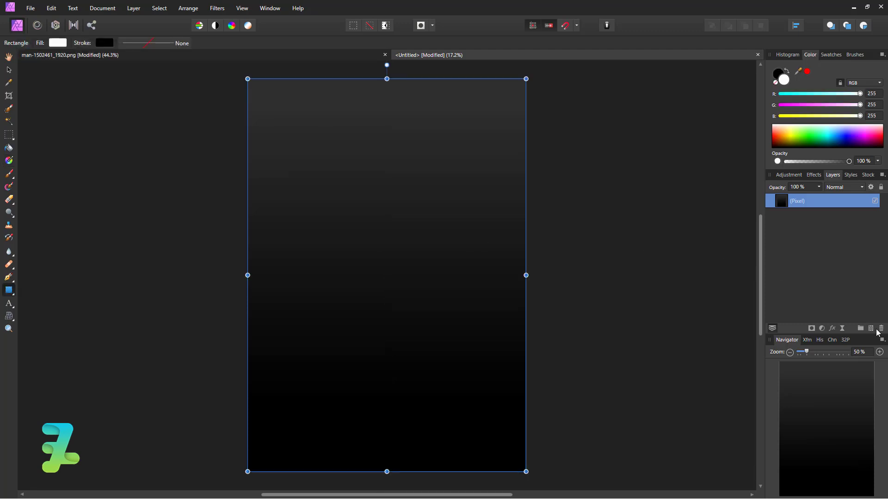
click(871, 329)
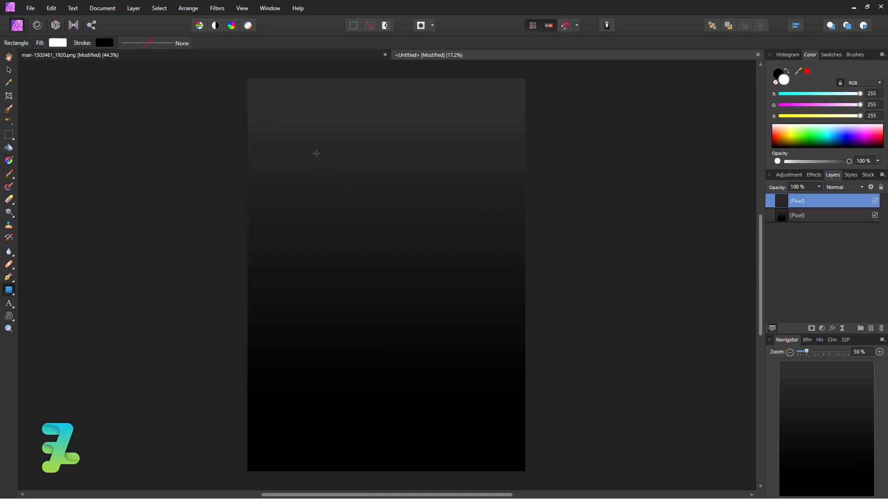
mouse_move(315, 153)
mouse_down()
mouse_move(465, 325)
mouse_move(440, 297)
mouse_move(452, 292)
mouse_move(454, 301)
mouse_up()
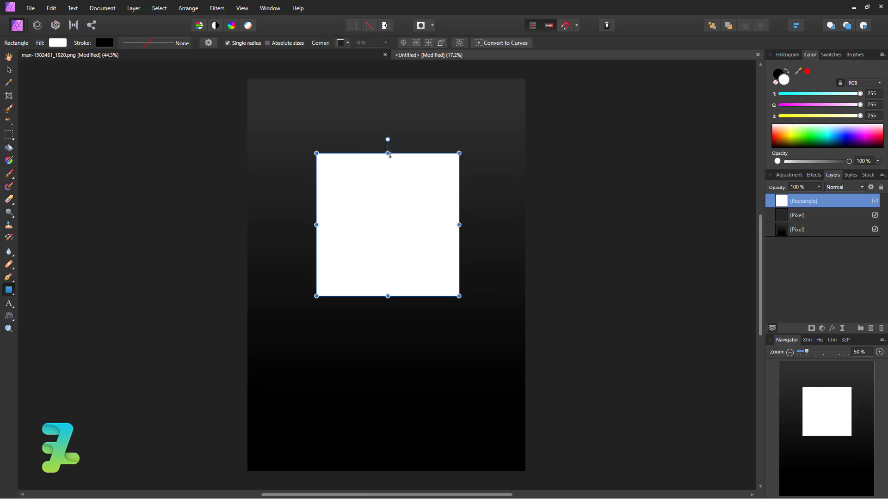
Rotate the square -45° into a diamond and rasterize its layer
click(8, 70)
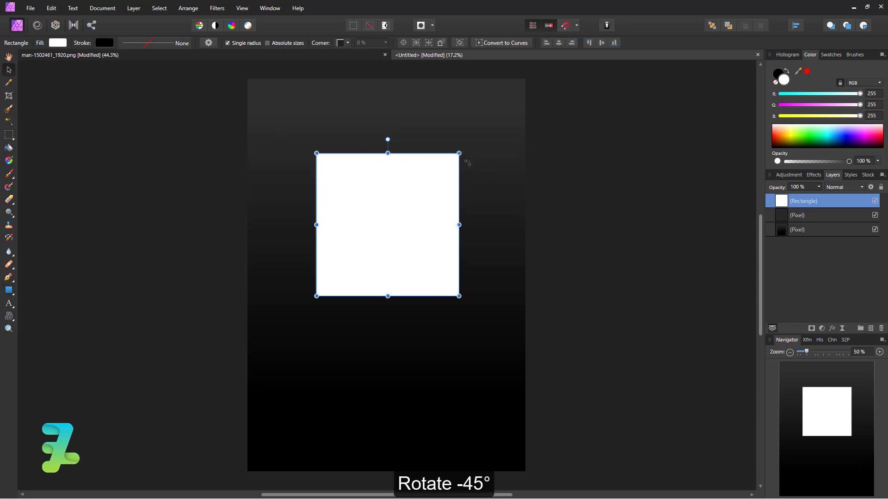
mouse_move(468, 162)
mouse_down()
mouse_move(493, 193)
mouse_move(479, 231)
mouse_up()
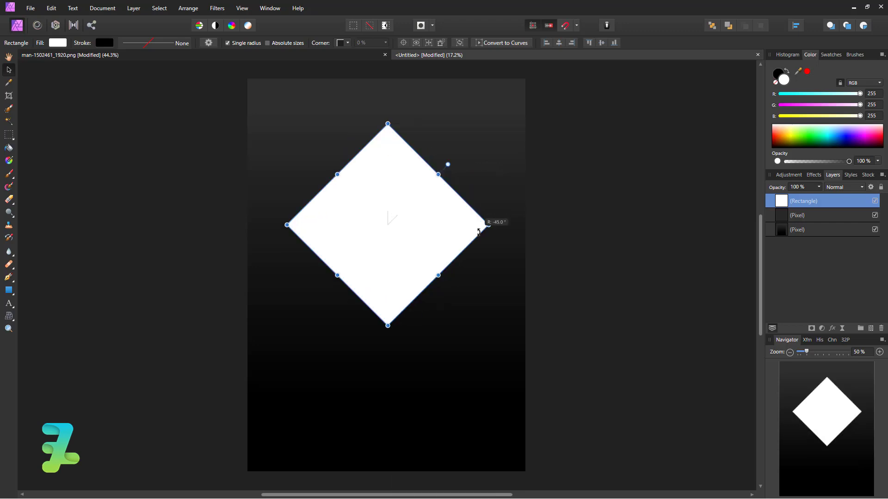
right_click(838, 204)
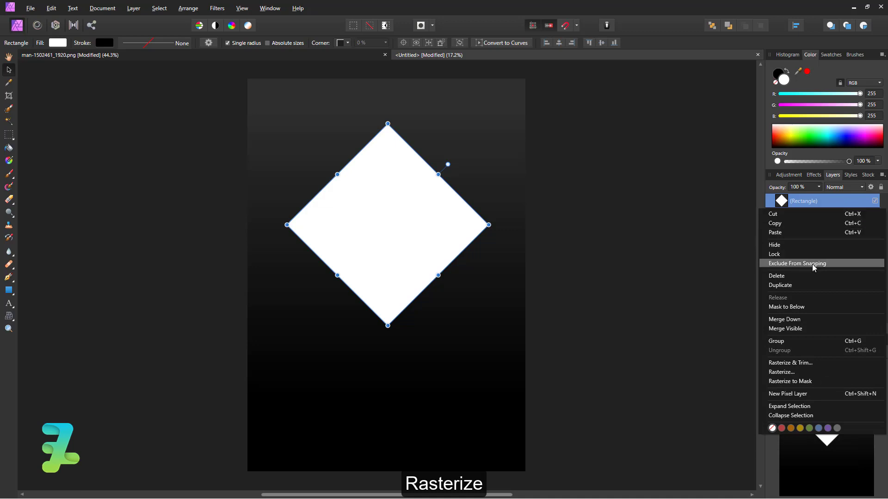
click(791, 372)
Squash the diamond into a flat slab top and centre it on the canvas
drag(387, 325, 404, 189)
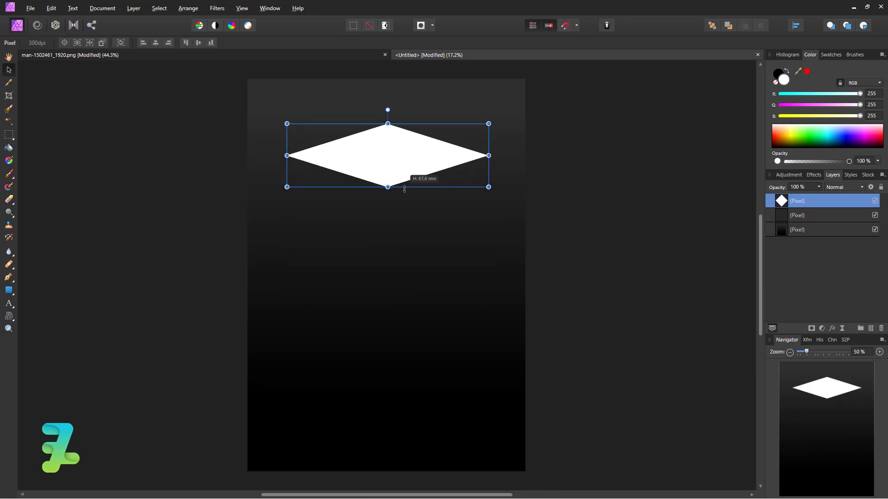
drag(404, 189, 390, 189)
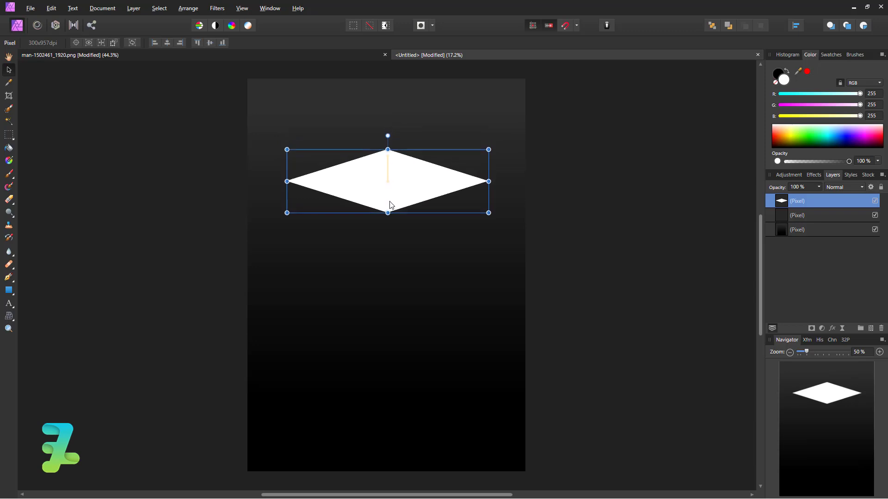
drag(390, 189, 387, 285)
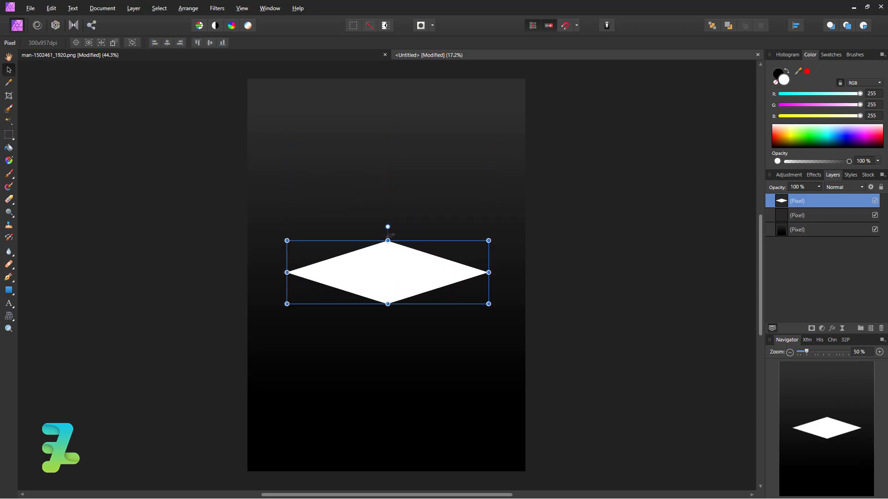
key(ctrl+a)
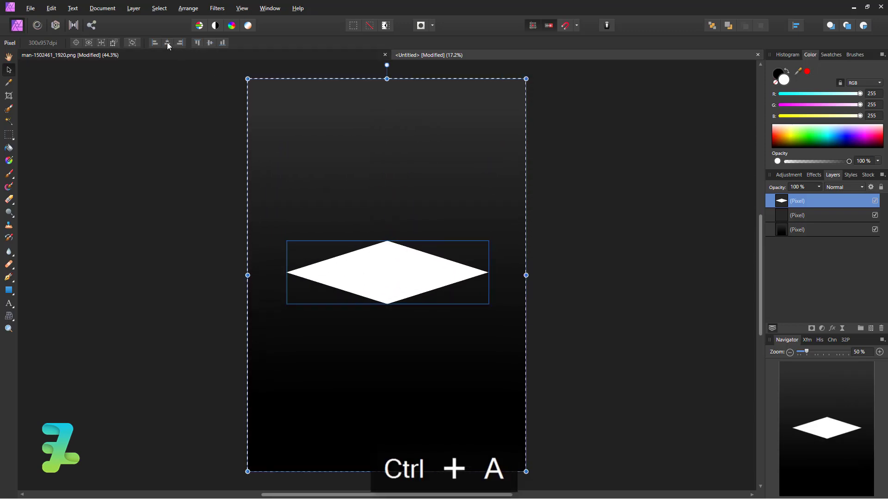
click(168, 43)
click(209, 42)
Duplicate the diamond, raise the copy slightly, and add a pixel layer above the lower one
key(ctrl+d)
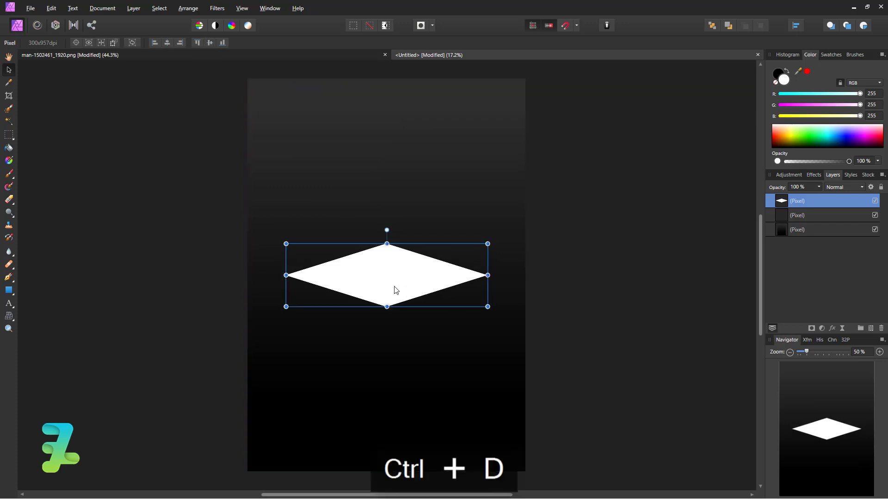
key(ctrl+j)
drag(383, 277, 387, 260)
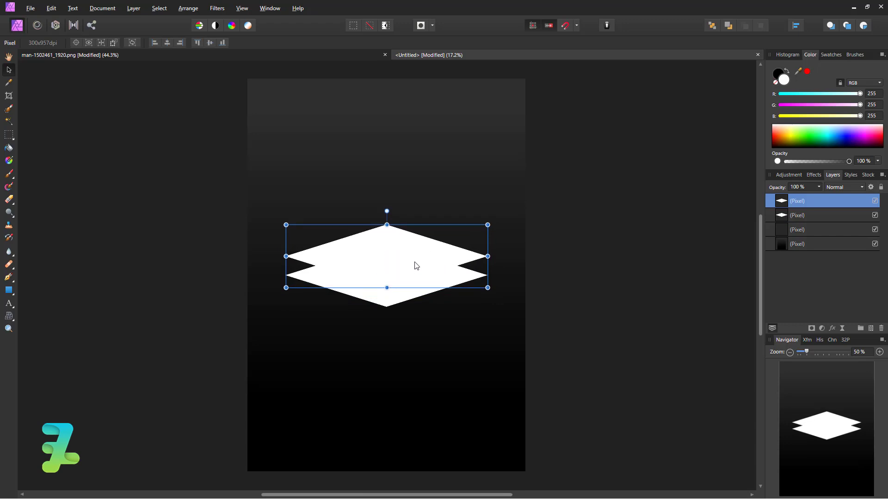
click(812, 217)
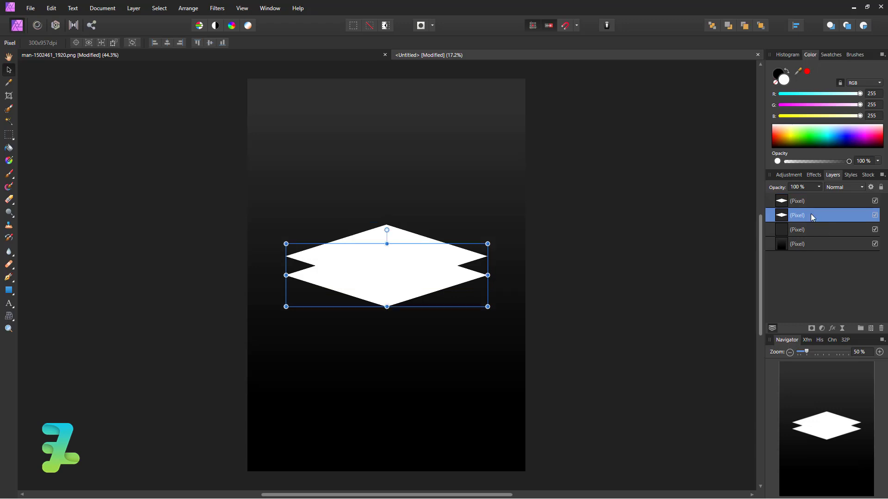
click(870, 329)
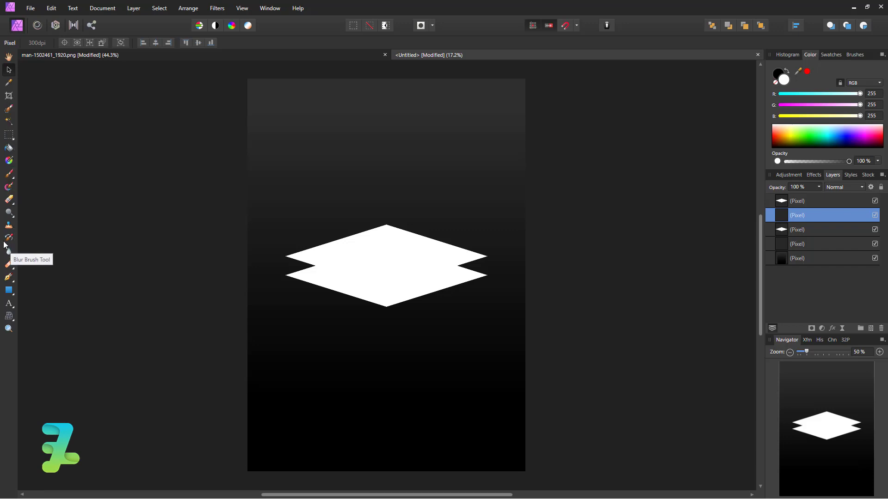
Trace the side walls between the two diamonds with the Pen and convert the path to a selection
click(9, 277)
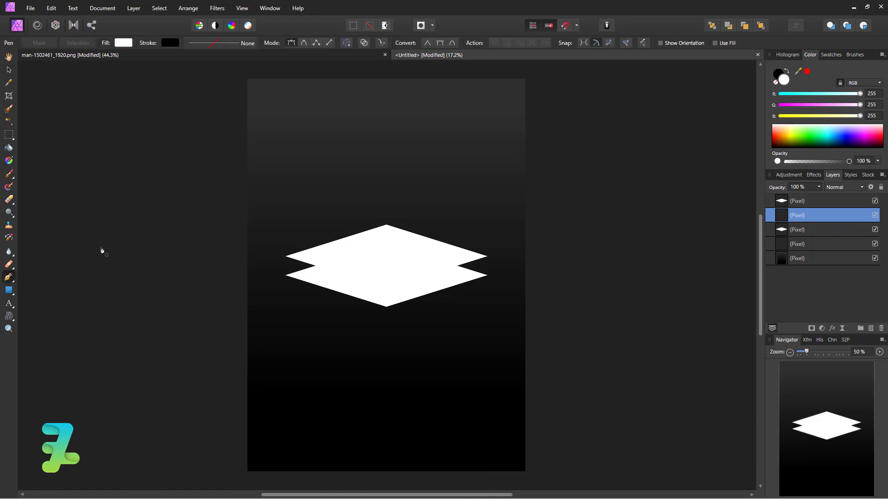
key(ctrl+equal)
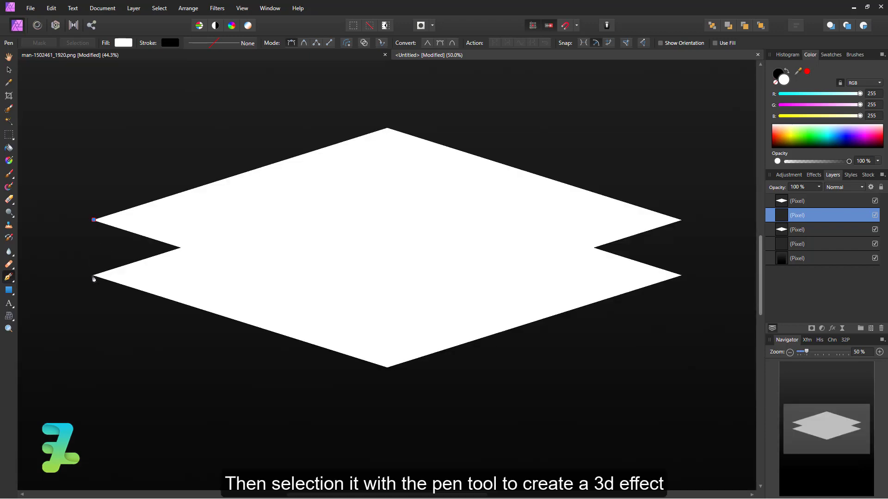
click(93, 275)
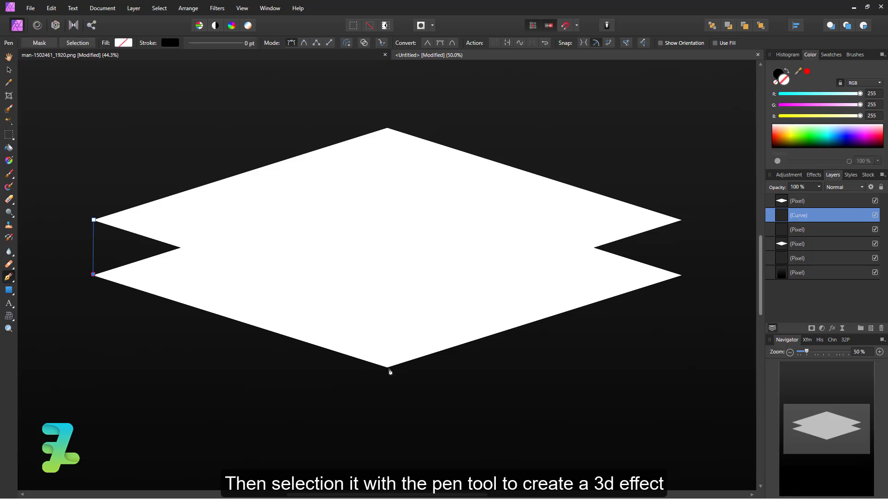
click(388, 368)
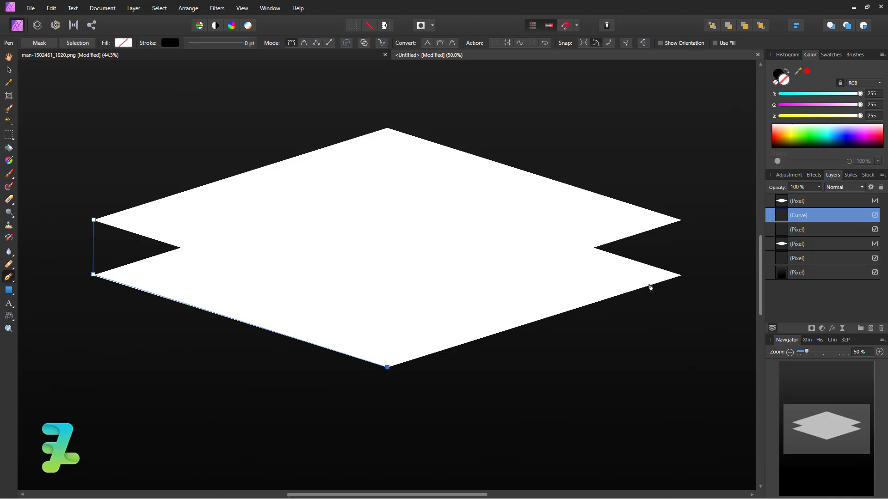
click(681, 275)
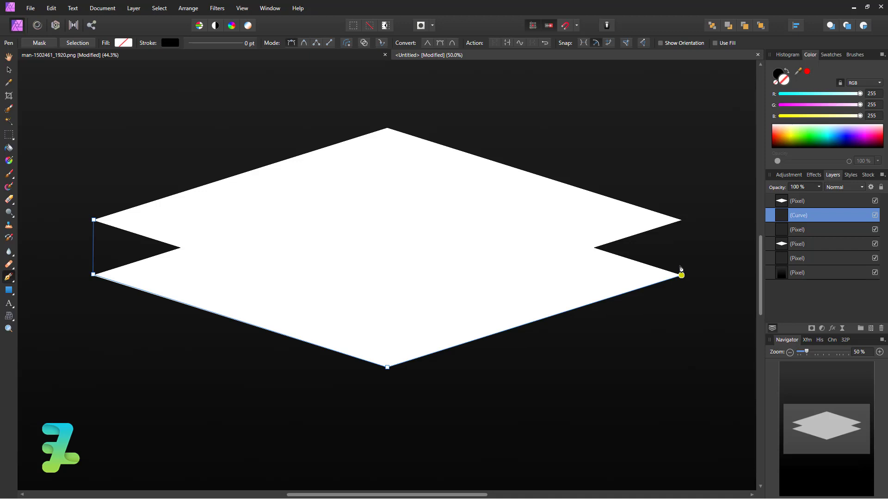
click(682, 220)
click(366, 259)
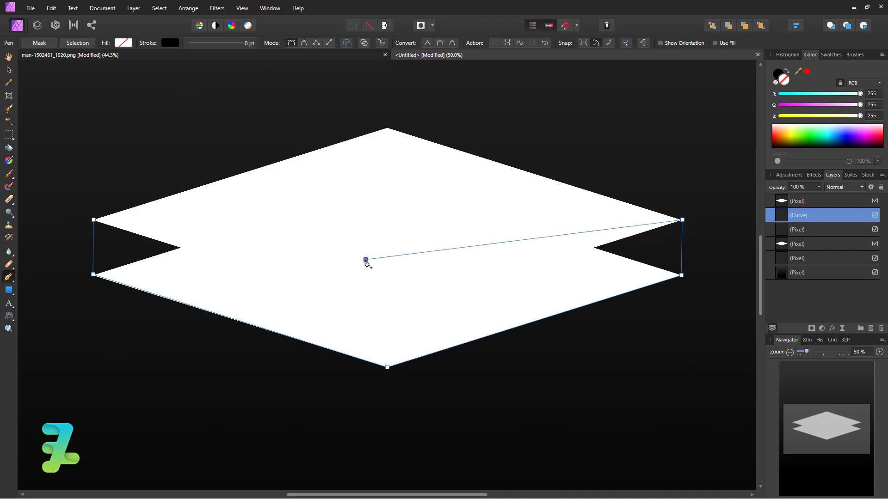
click(132, 221)
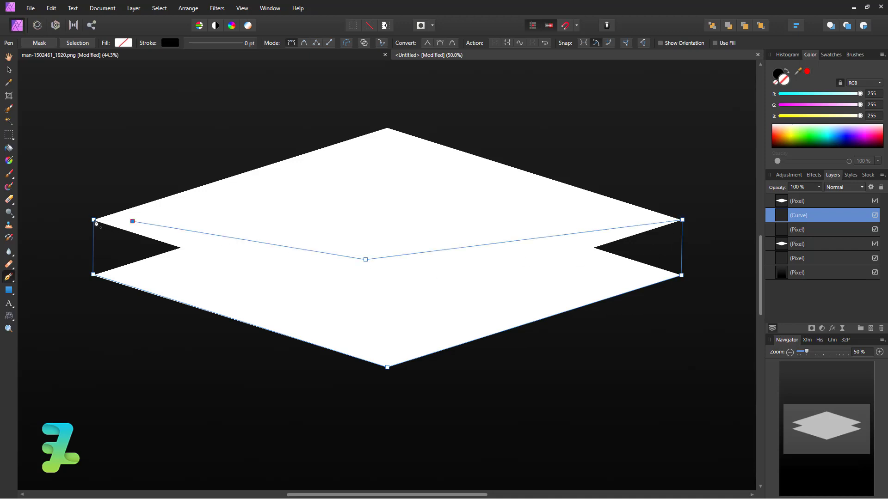
click(93, 221)
click(77, 42)
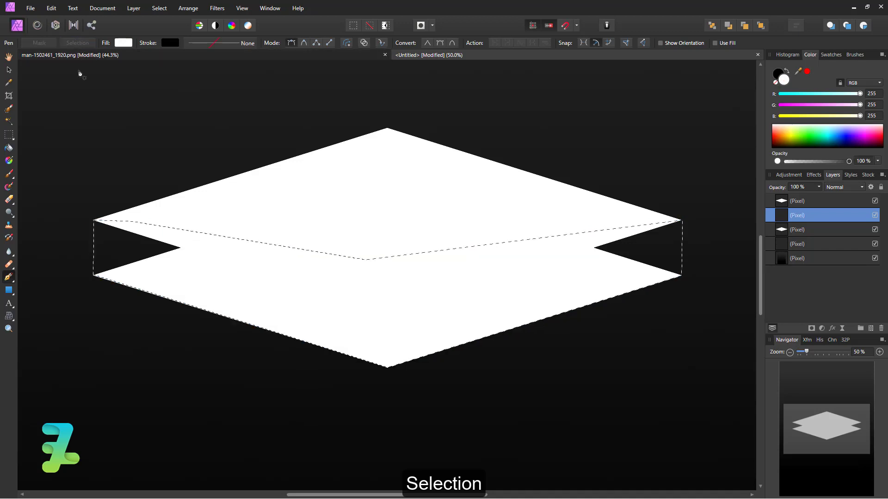
click(7, 148)
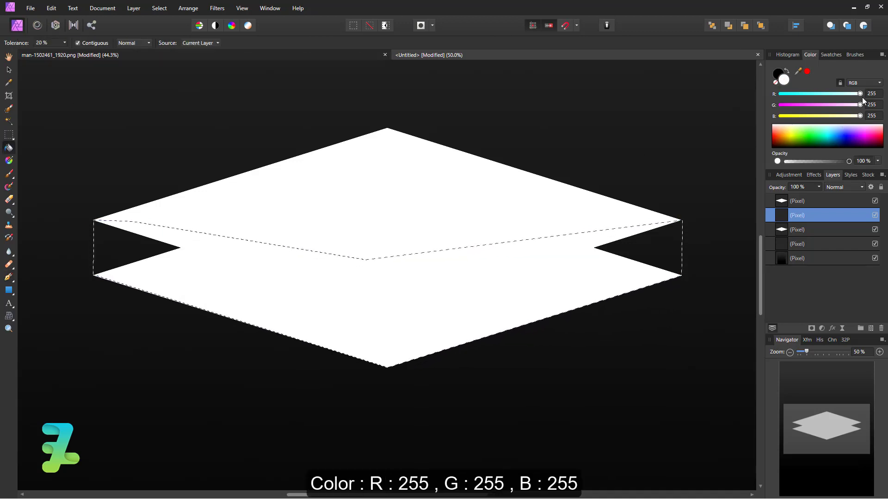
Fill the side selection white, deselect, and delete the leftover third layer
click(500, 287)
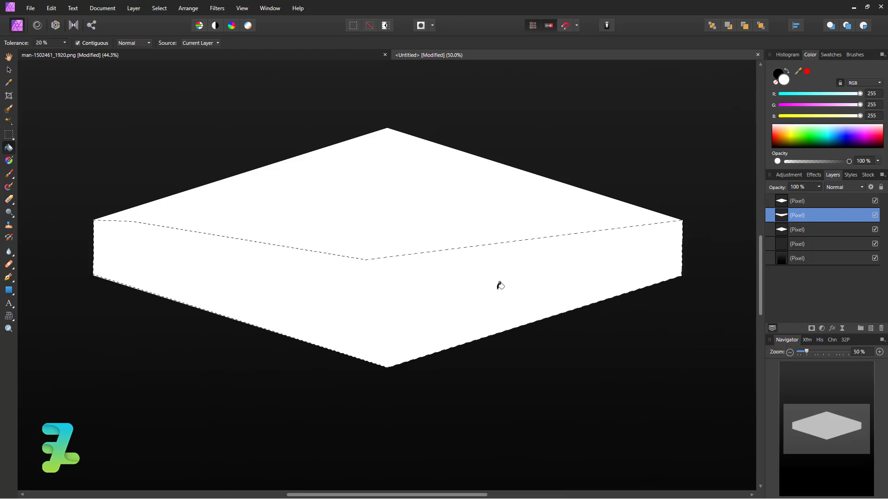
key(ctrl+d)
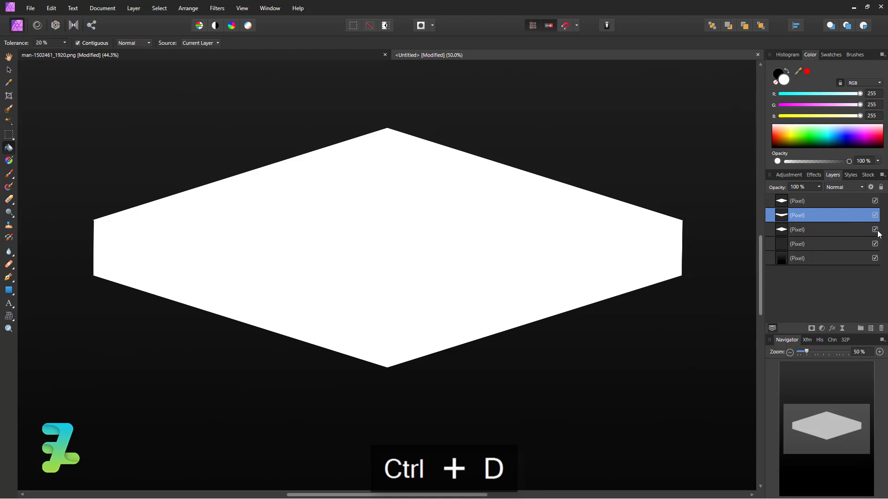
click(875, 230)
click(834, 232)
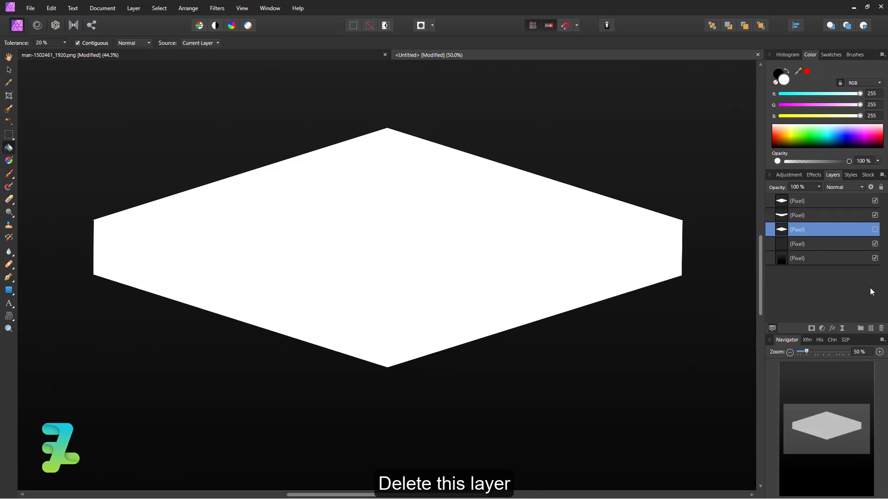
click(881, 328)
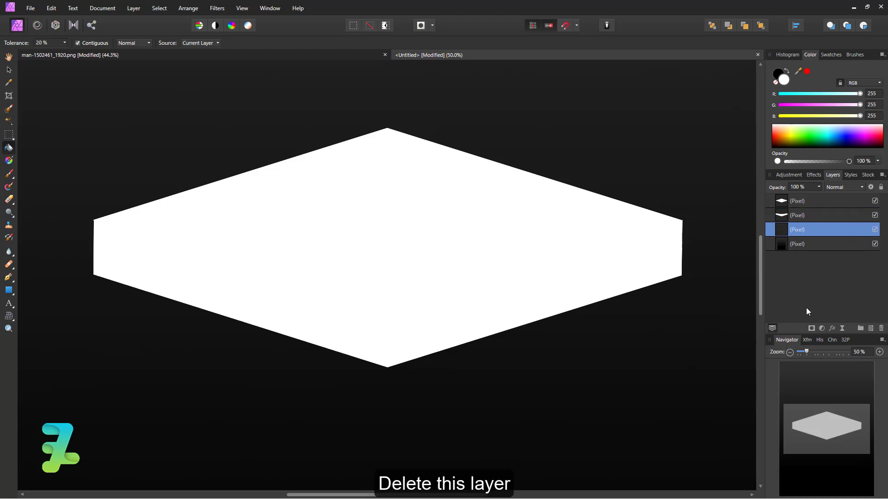
Add a new empty pixel layer on top of the side faces layer
click(834, 216)
click(871, 328)
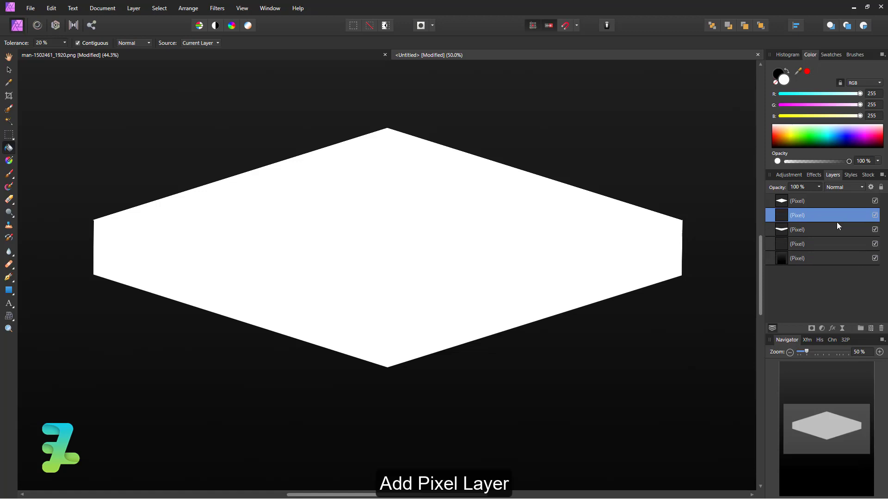
drag(831, 219, 827, 214)
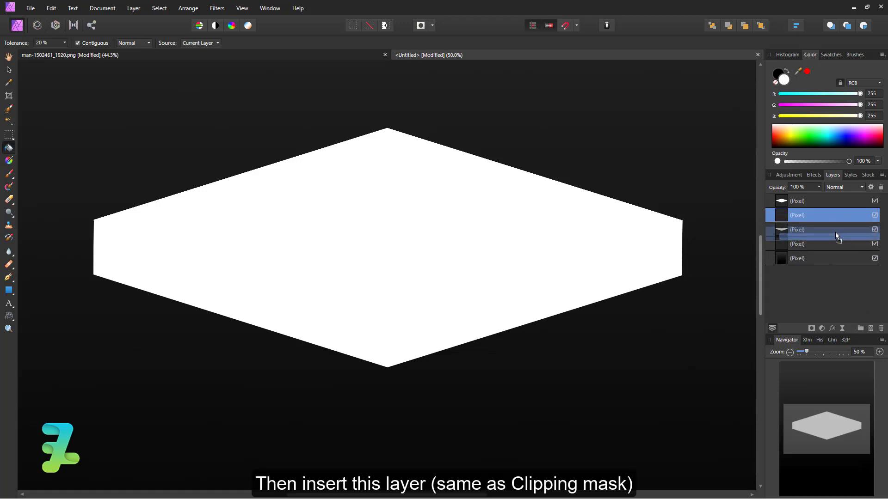
Clip the new layer into the side faces layer and drag a gradient across the sides
drag(833, 223, 835, 232)
click(769, 216)
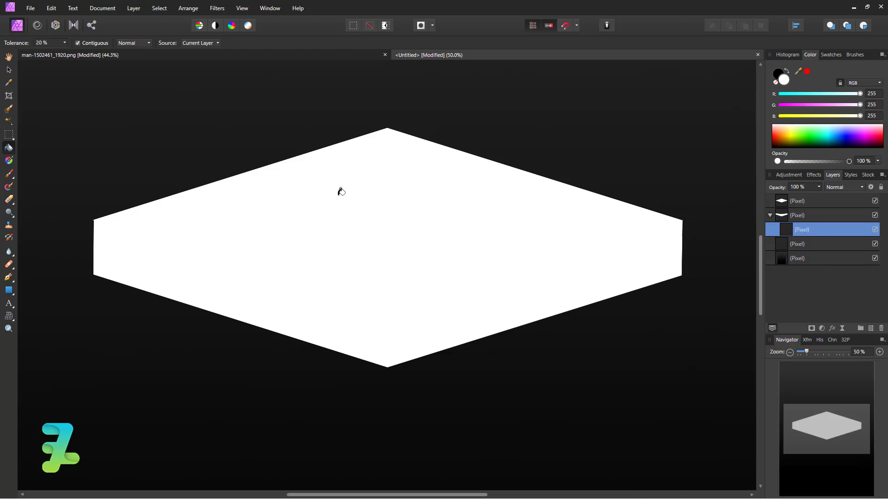
click(9, 161)
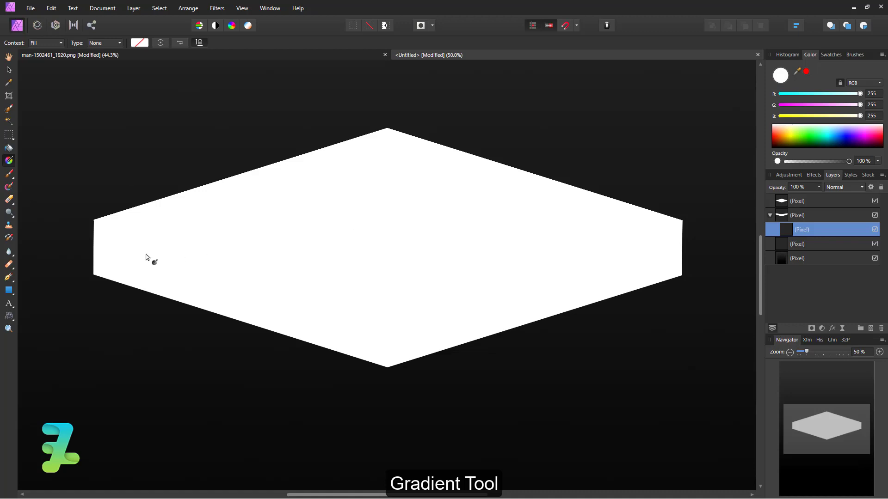
drag(67, 245, 140, 260)
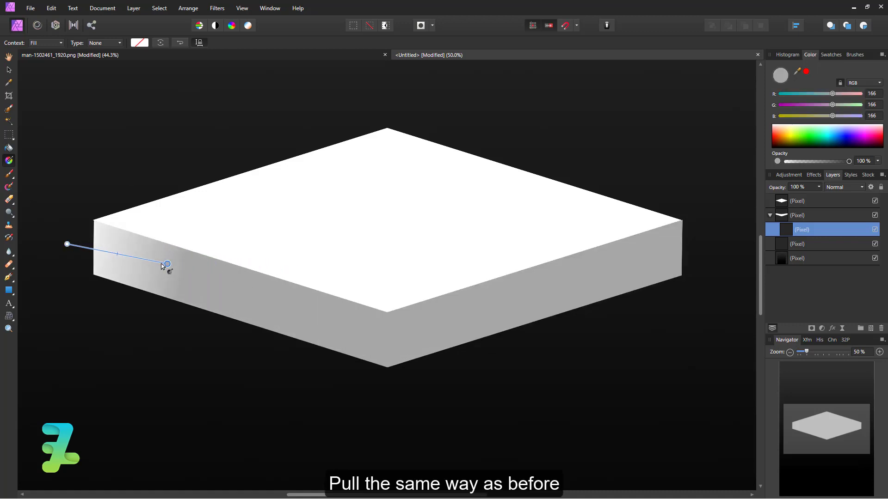
drag(139, 260, 213, 278)
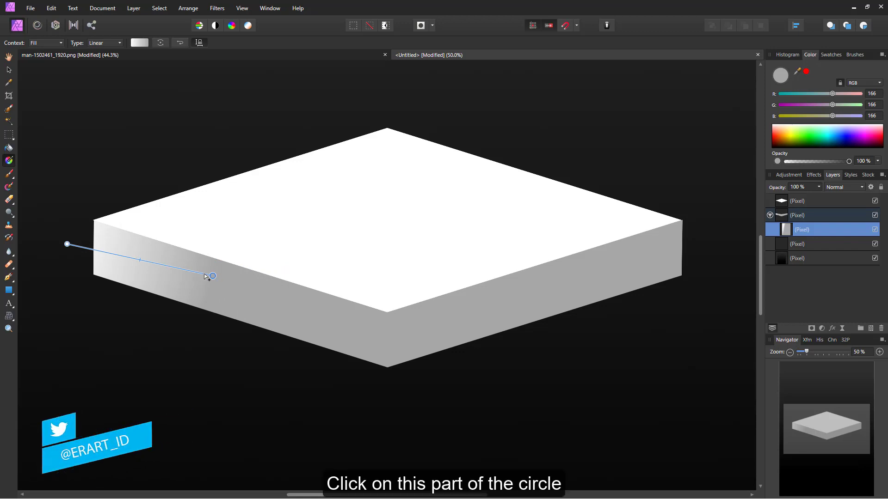
Set the side gradient's end colour to RGB 45, 45, 45 and stretch it down-right
click(869, 93)
text(45)
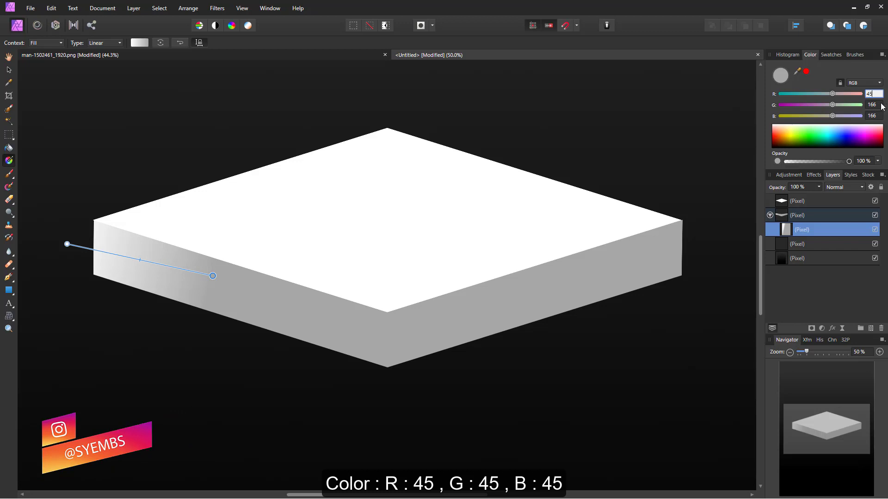
click(881, 105)
click(877, 116)
text(45)
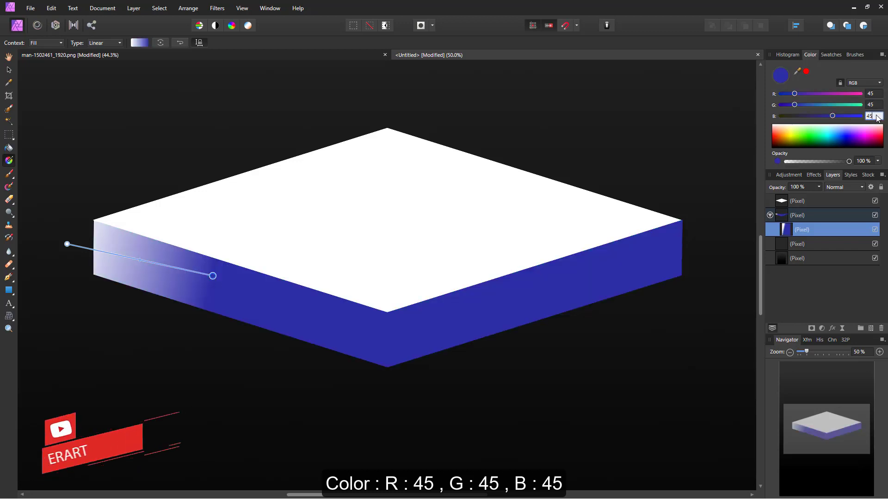
key(Return)
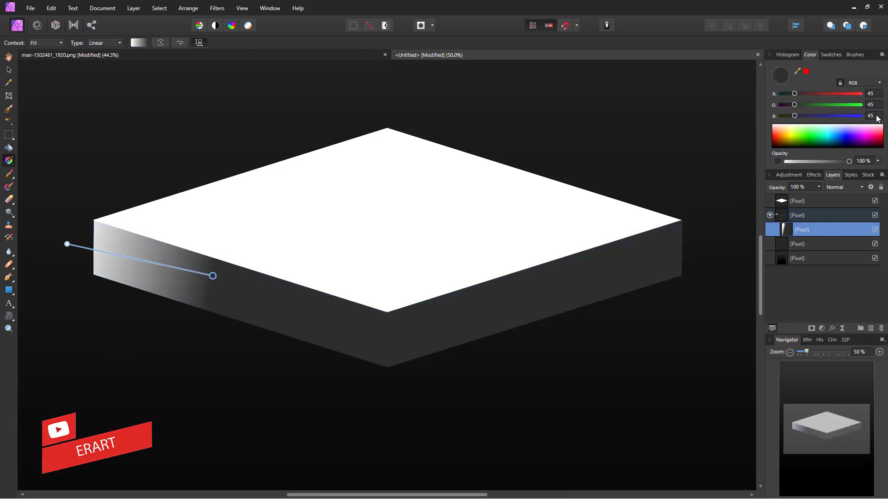
mouse_move(212, 275)
mouse_down()
mouse_move(259, 333)
mouse_move(393, 376)
mouse_move(338, 383)
mouse_move(366, 404)
mouse_move(242, 390)
mouse_move(250, 393)
mouse_up()
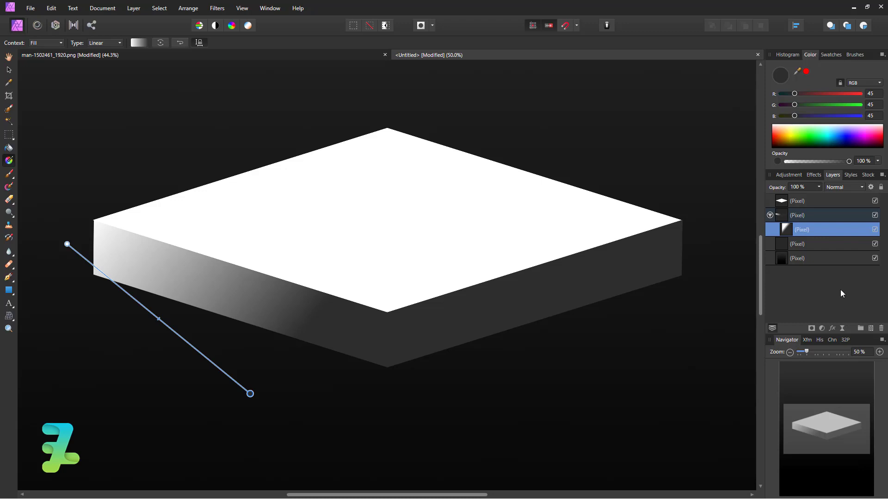
Add a new pixel layer clipped inside the top face layer
click(825, 199)
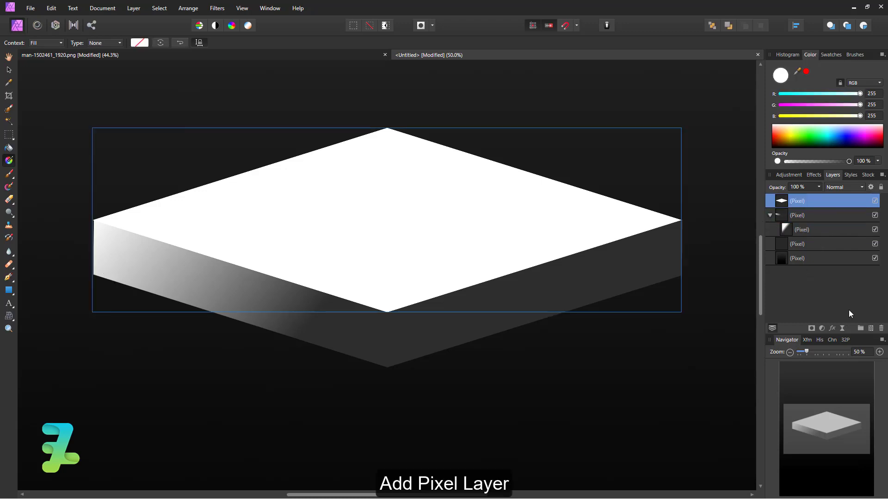
click(871, 328)
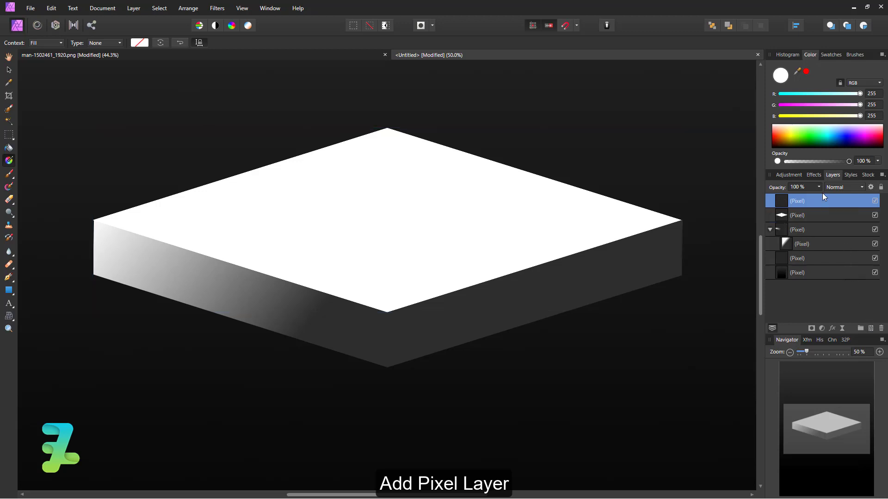
shift+click(825, 214)
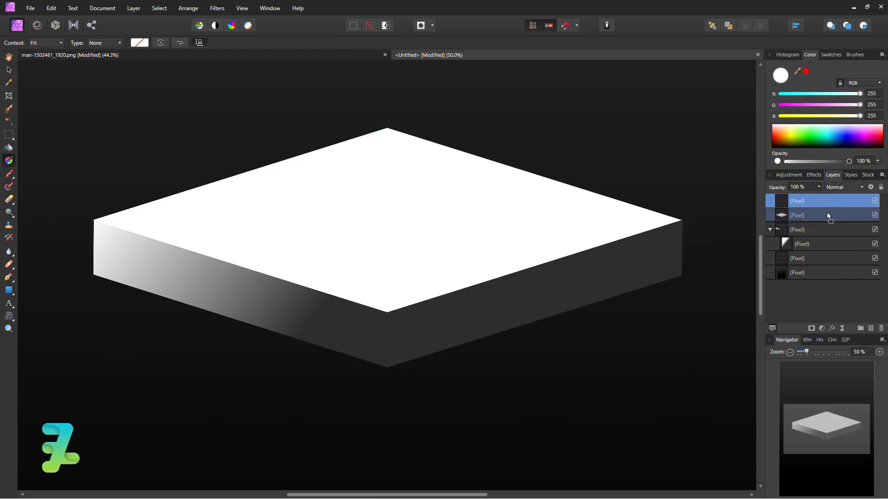
drag(825, 212, 825, 215)
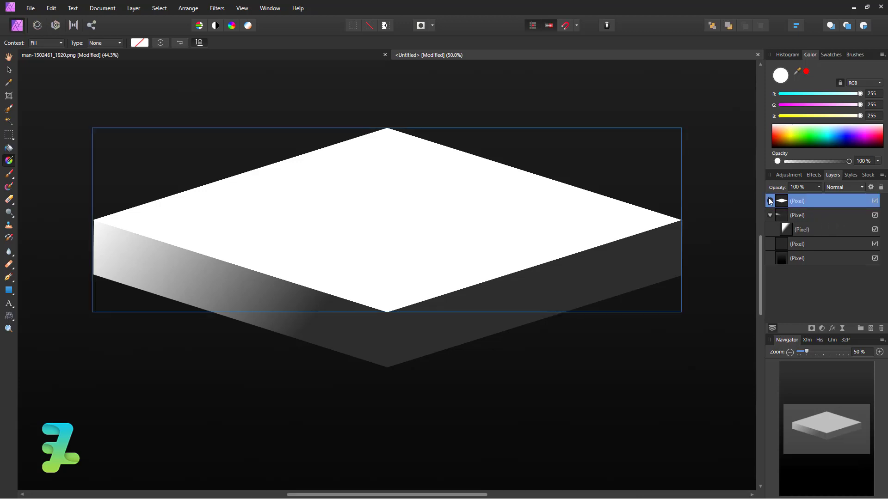
click(770, 200)
click(826, 215)
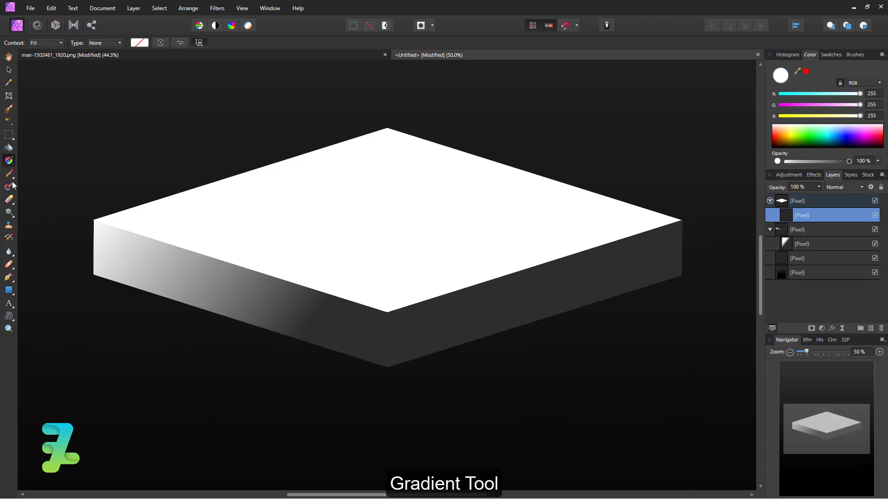
Drag a white-to-grey gradient across the top face with end colour RGB 40, 40, 40
drag(641, 218, 397, 225)
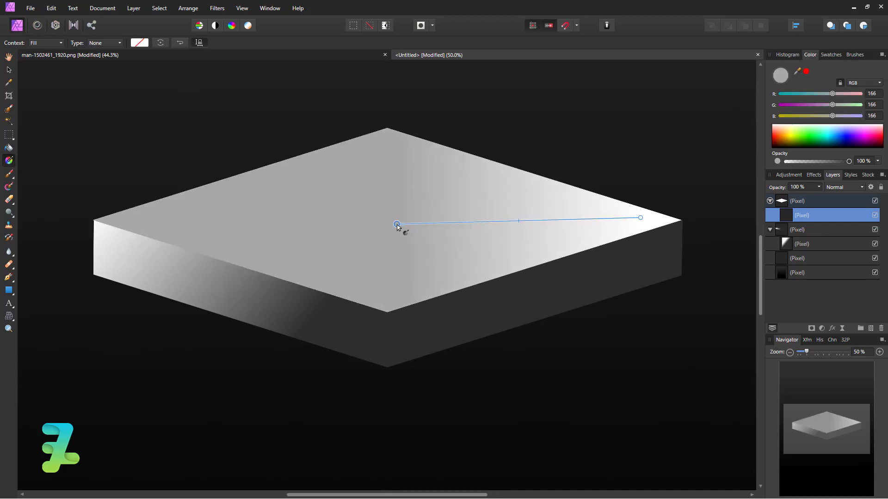
mouse_move(178, 209)
mouse_down()
mouse_move(469, 228)
mouse_move(391, 212)
mouse_move(398, 260)
mouse_move(366, 246)
mouse_move(374, 253)
mouse_up()
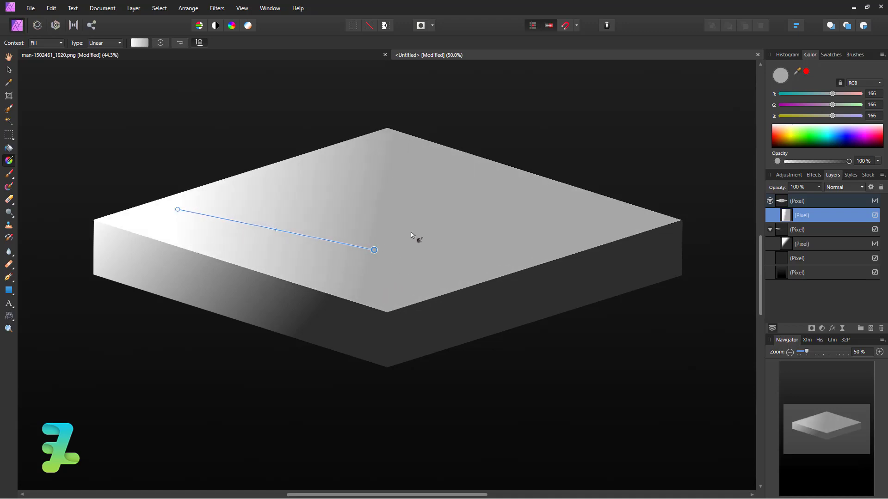
click(875, 94)
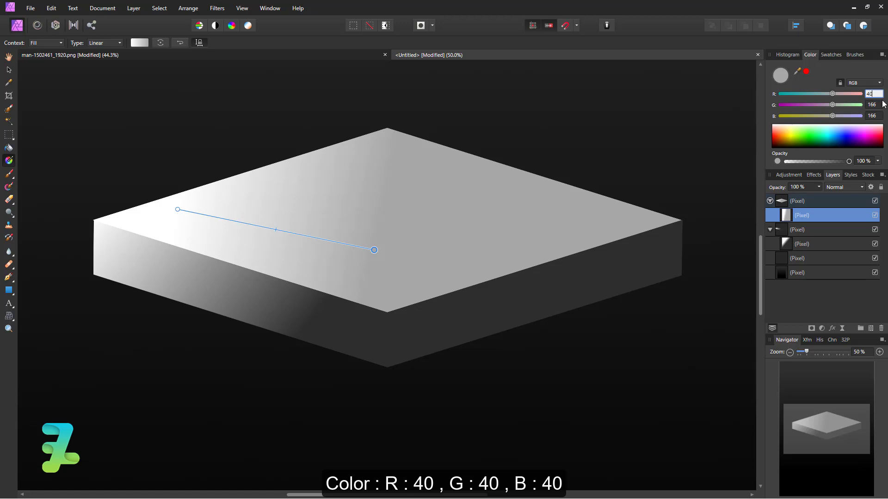
click(878, 105)
text(40)
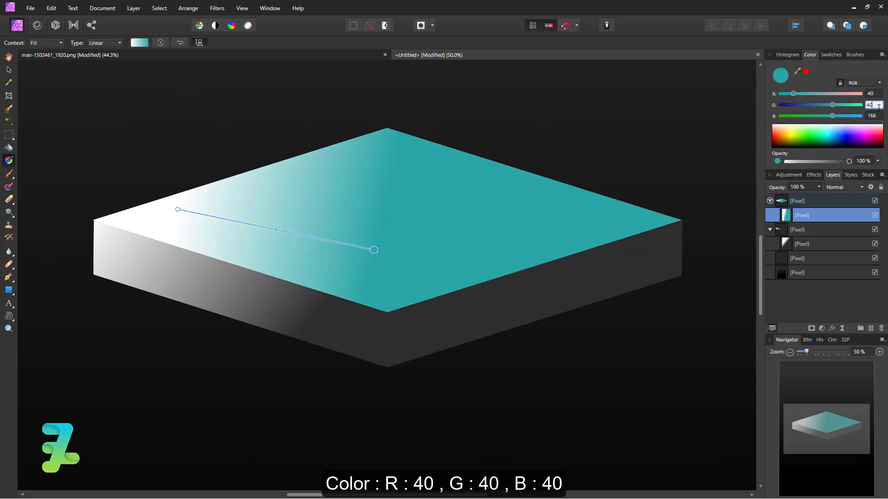
click(879, 116)
text(40)
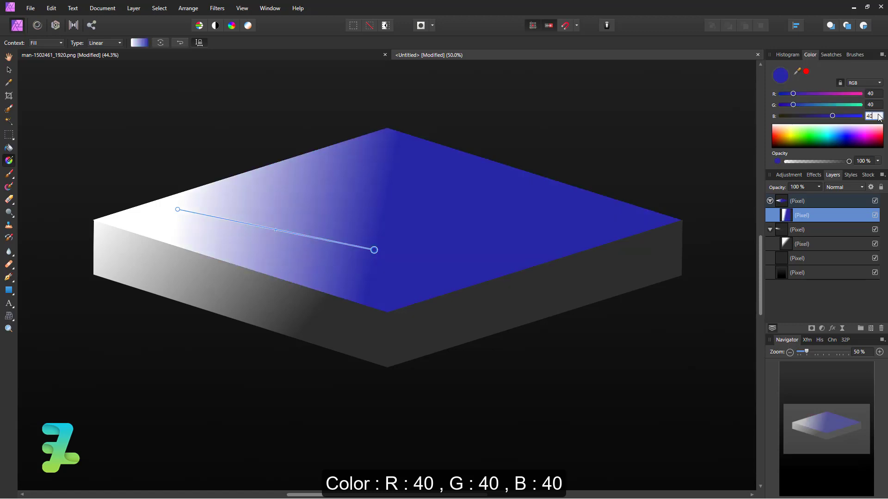
key(Return)
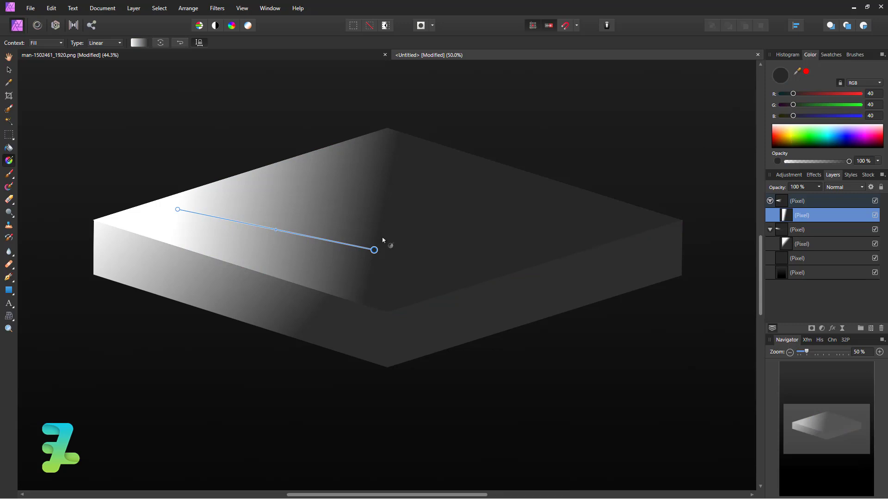
Redraw the top face gradient from the far upper left out to the right
mouse_move(374, 250)
mouse_down()
mouse_move(422, 274)
mouse_move(439, 262)
mouse_up()
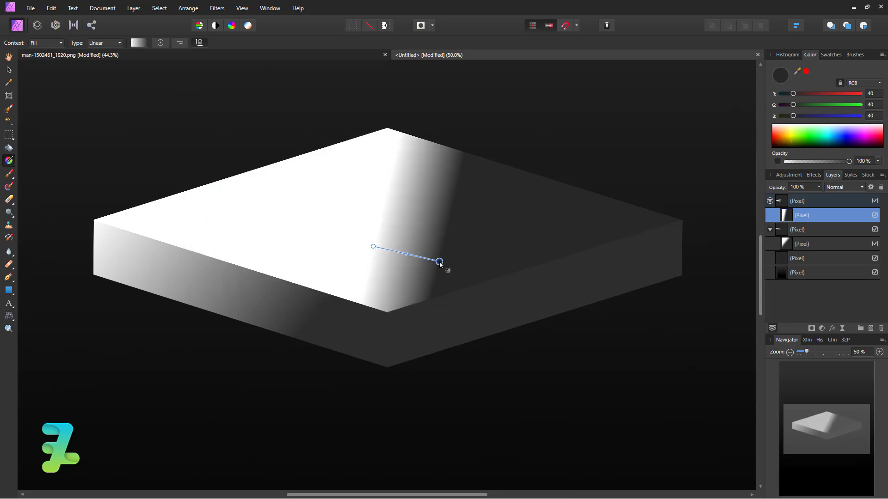
mouse_move(374, 247)
mouse_down()
mouse_move(186, 200)
mouse_move(101, 201)
mouse_up()
mouse_move(437, 259)
mouse_down()
mouse_move(439, 283)
mouse_move(467, 272)
mouse_move(487, 283)
mouse_move(487, 319)
mouse_move(476, 325)
mouse_move(472, 314)
mouse_up()
mouse_move(437, 259)
mouse_down()
mouse_move(274, 228)
mouse_move(155, 154)
mouse_move(117, 146)
mouse_move(42, 156)
mouse_move(26, 148)
mouse_up()
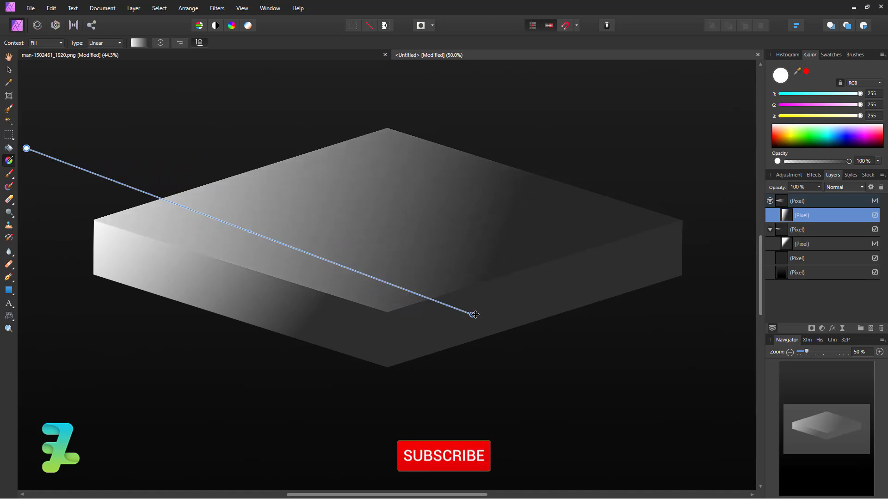
mouse_move(472, 315)
mouse_down()
mouse_move(493, 301)
mouse_move(628, 306)
mouse_move(619, 328)
mouse_up()
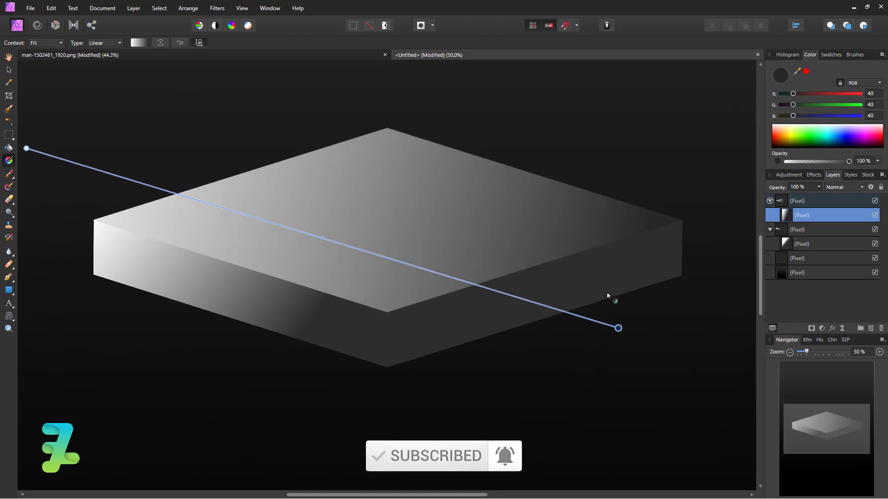
Duplicate the top face layer and delete the copy's clipped gradient, leaving a plain white diamond
click(769, 229)
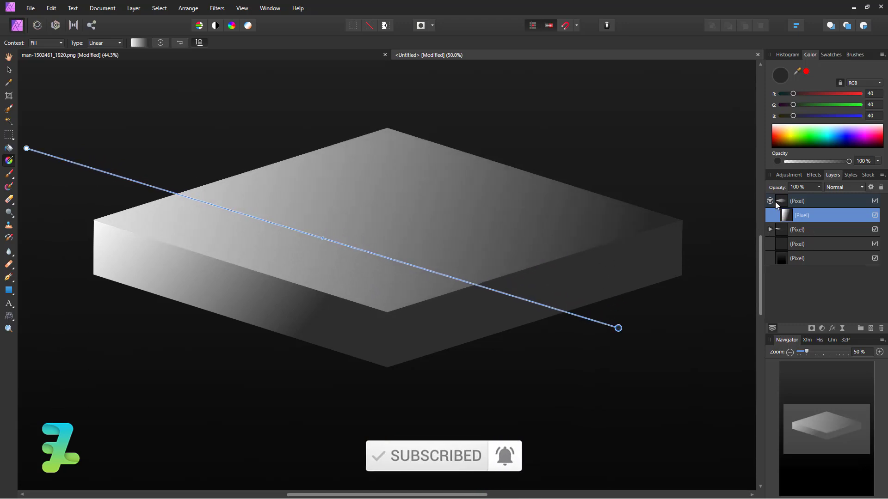
click(769, 201)
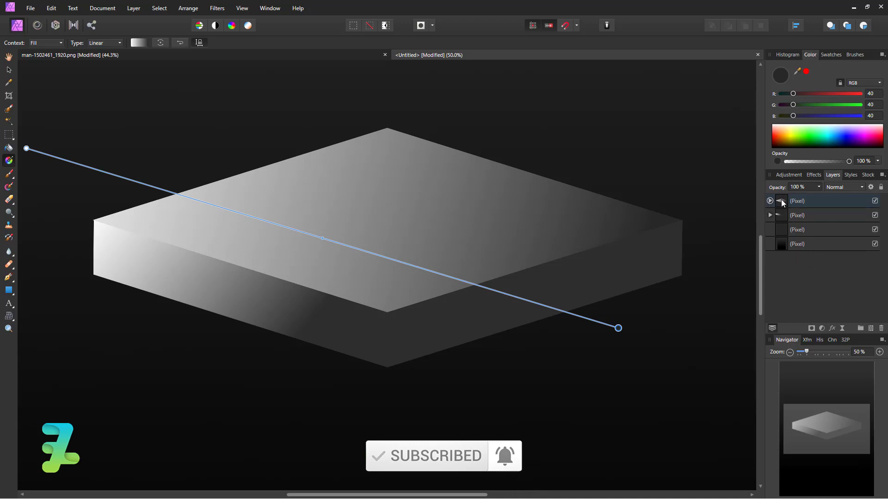
click(822, 200)
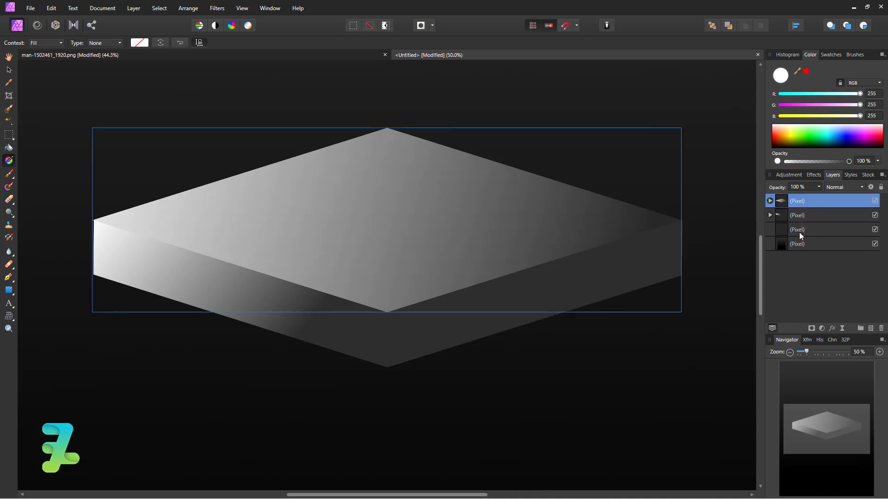
click(770, 201)
key(ctrl+j)
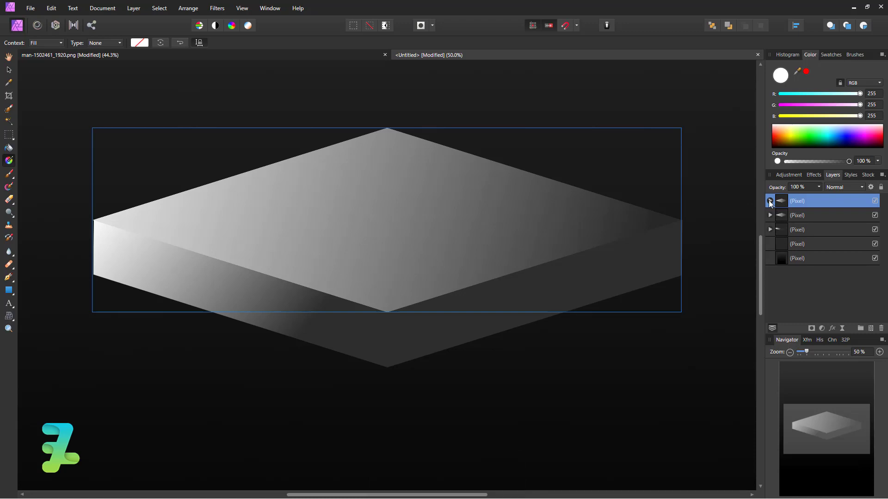
click(770, 201)
click(783, 215)
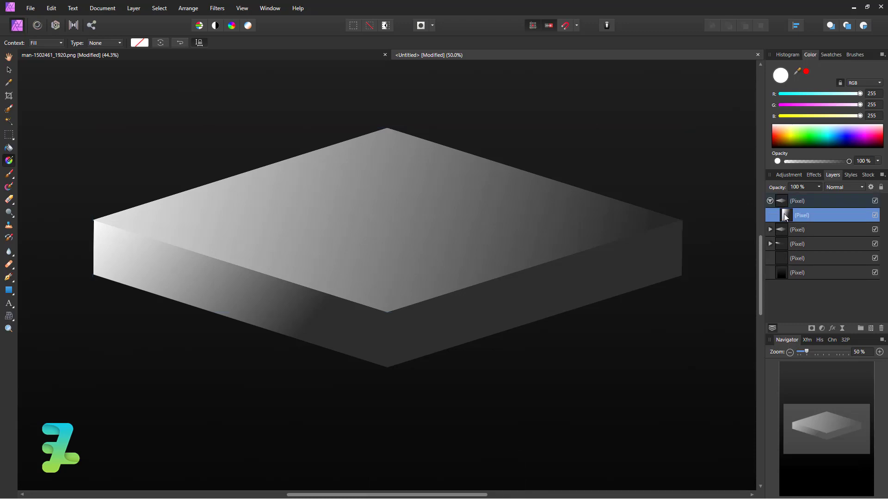
click(881, 328)
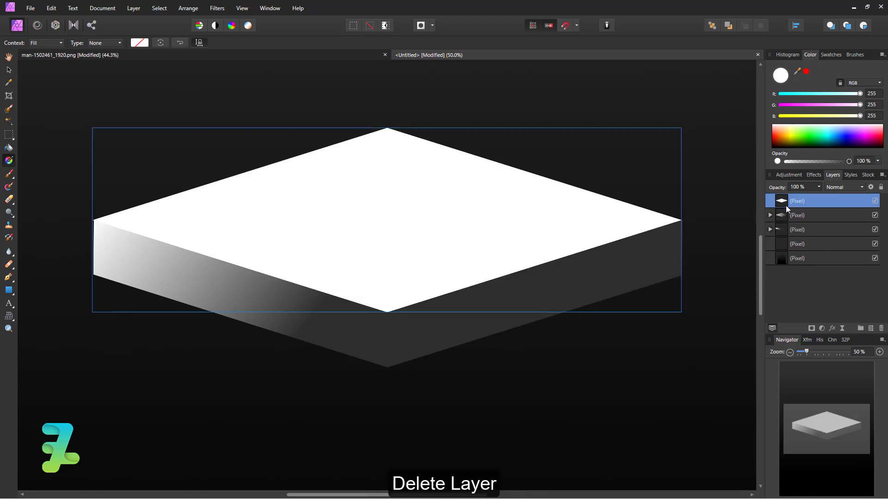
drag(784, 205, 693, 187)
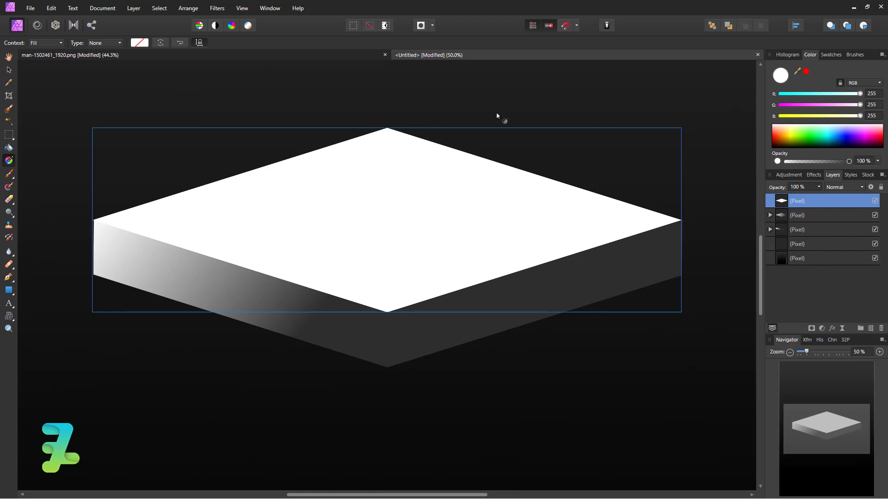
Scale the white diamond down from its centre into a smaller inset on the top face
click(8, 71)
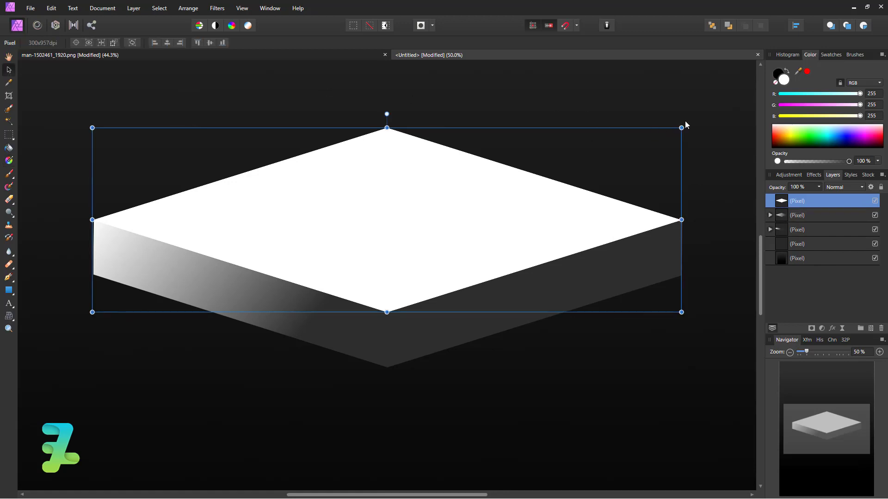
drag(681, 128, 625, 142)
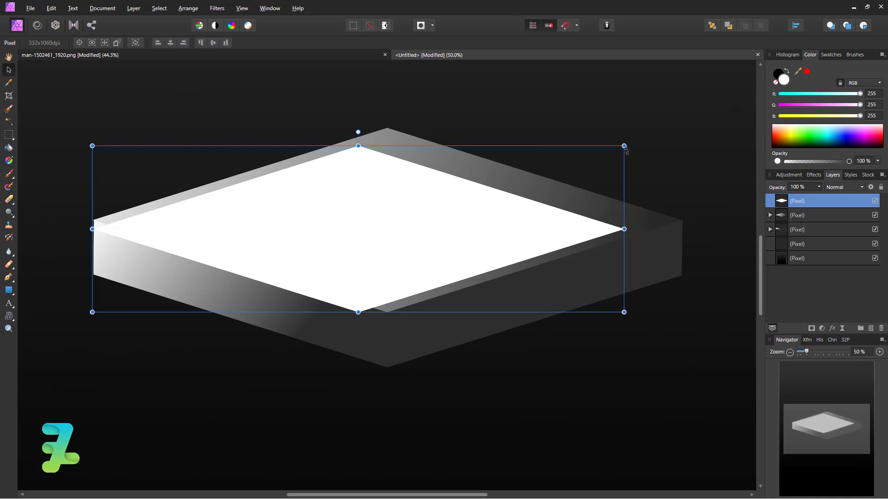
key(ctrl+z)
mouse_move(682, 127)
mouse_down()
mouse_move(580, 171)
mouse_move(588, 168)
mouse_up()
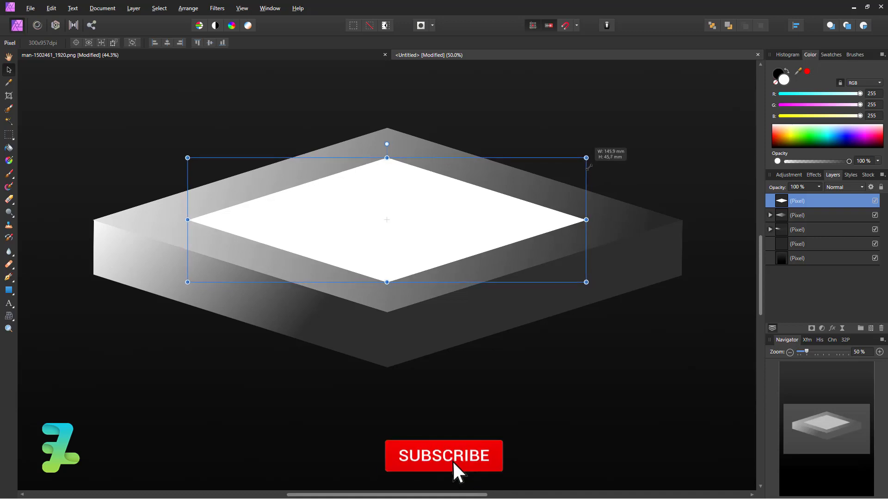
drag(589, 168, 576, 171)
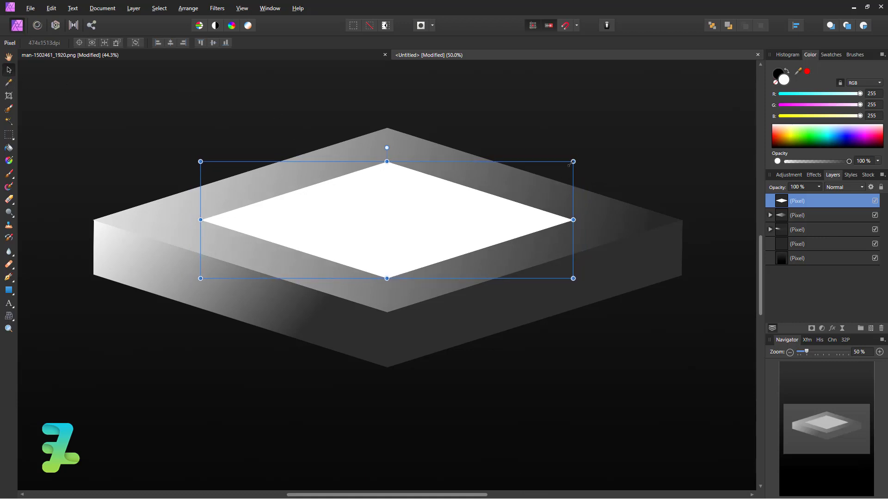
drag(569, 164, 549, 163)
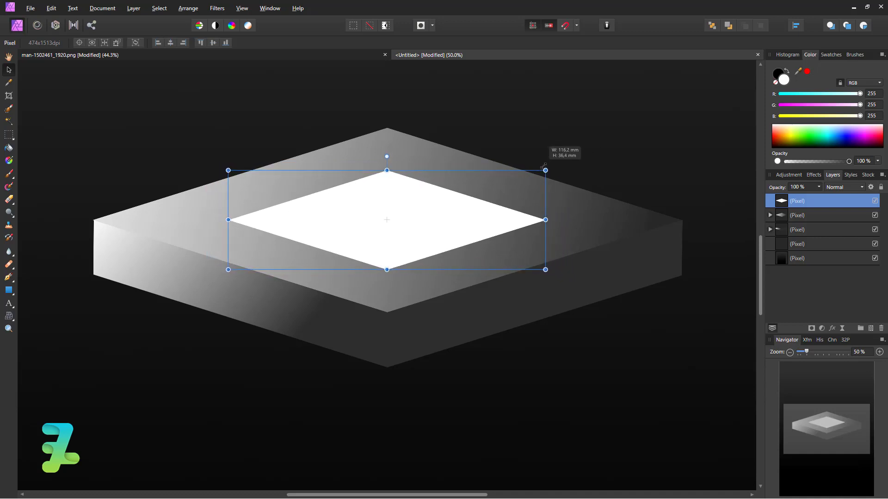
drag(548, 163, 552, 162)
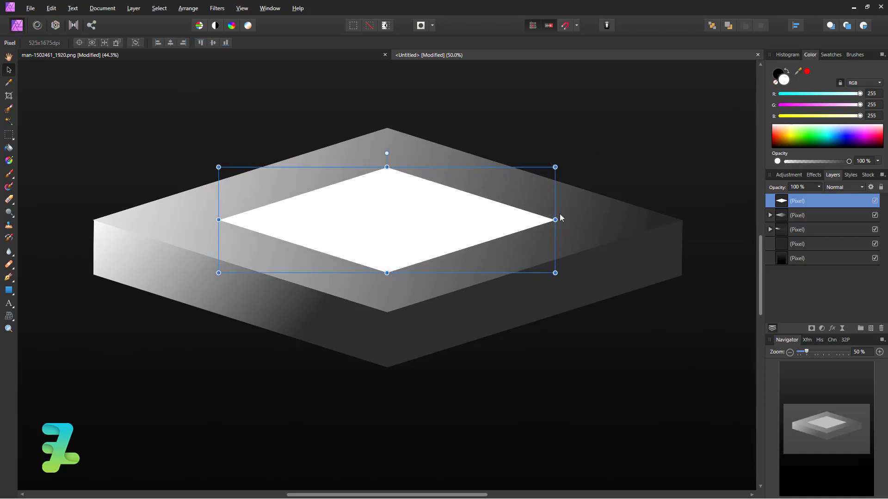
click(578, 329)
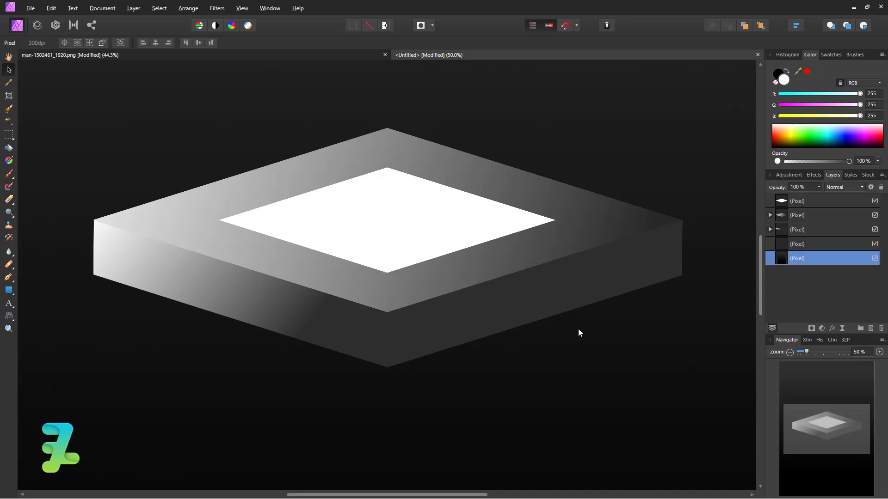
Duplicate the white diamond layer and start setting its colour's blue and green values to 0
click(820, 204)
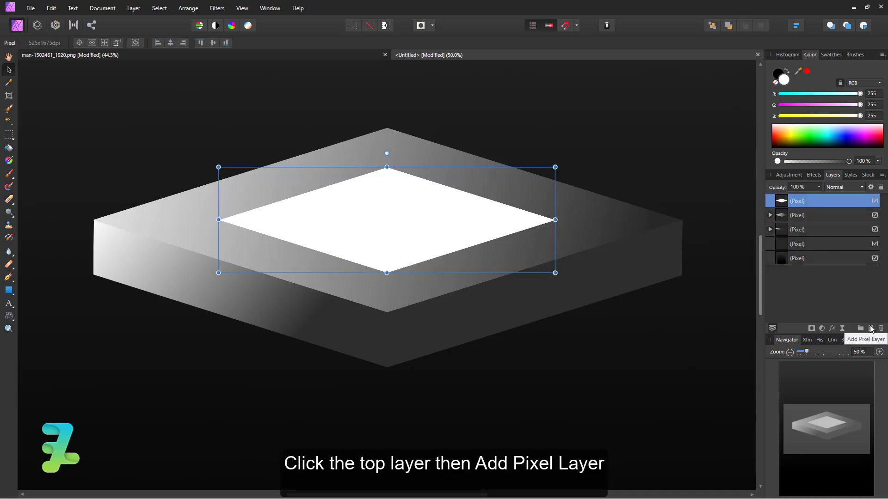
click(871, 329)
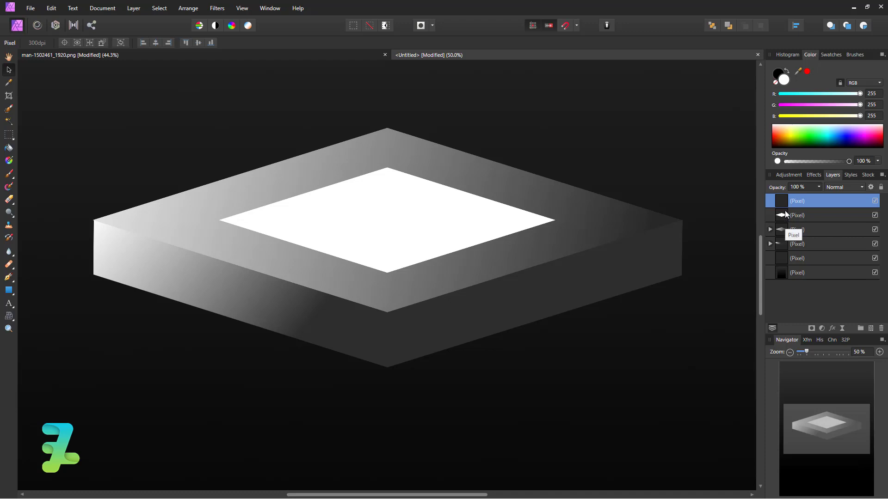
key(Delete)
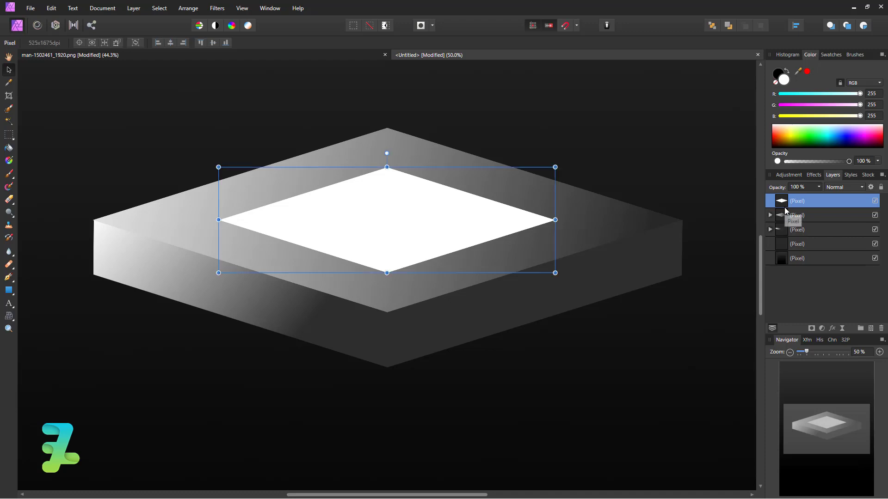
key(ctrl+j)
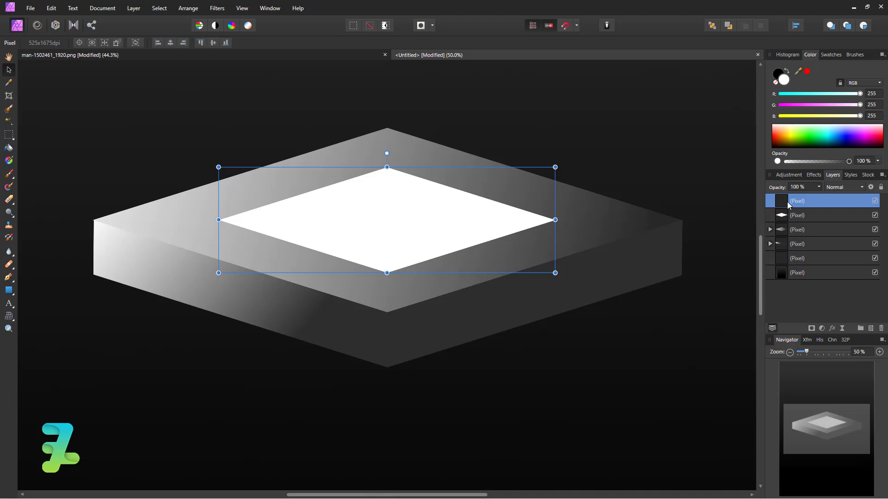
drag(860, 116, 780, 116)
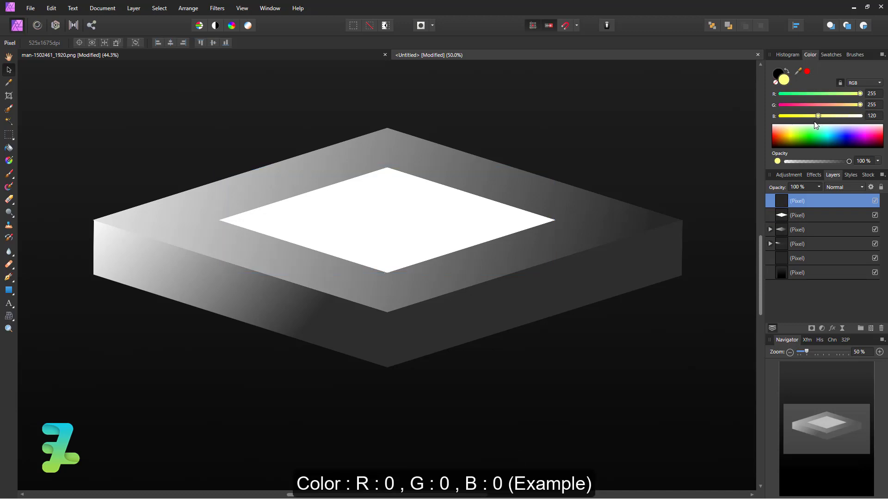
drag(860, 104, 781, 105)
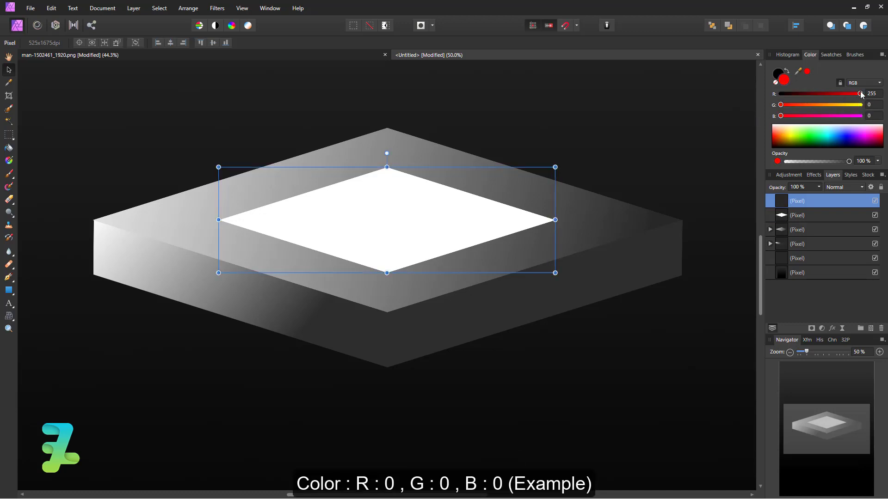
Make the copied diamond black (RGB 0,0,0 Color Overlay) and shrink it to about 75.4 × 23.6 mm
drag(860, 93, 765, 104)
key(ctrl+equal)
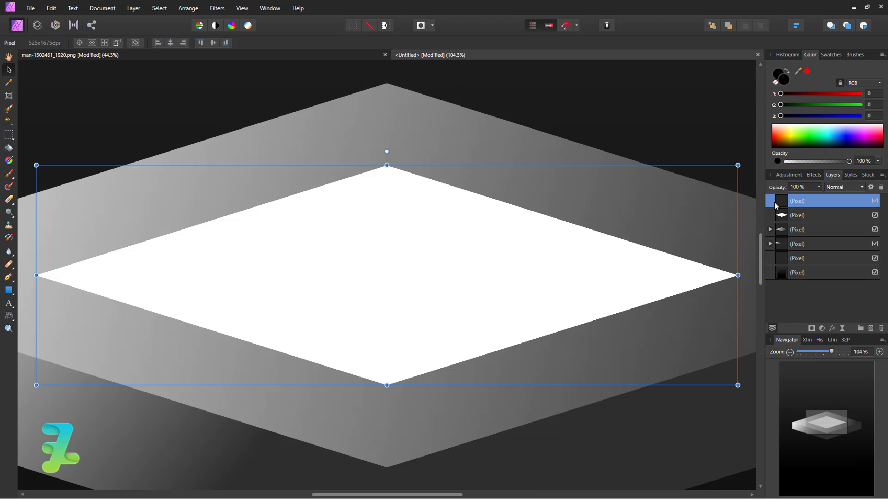
click(814, 175)
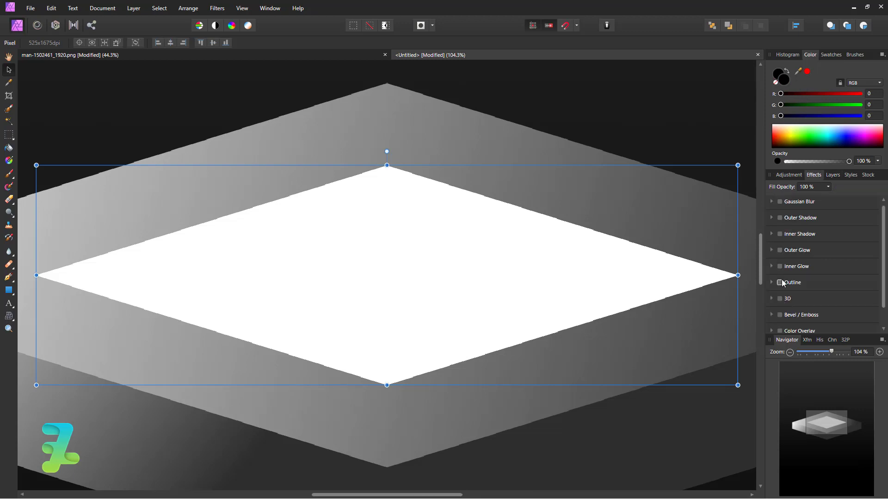
click(780, 309)
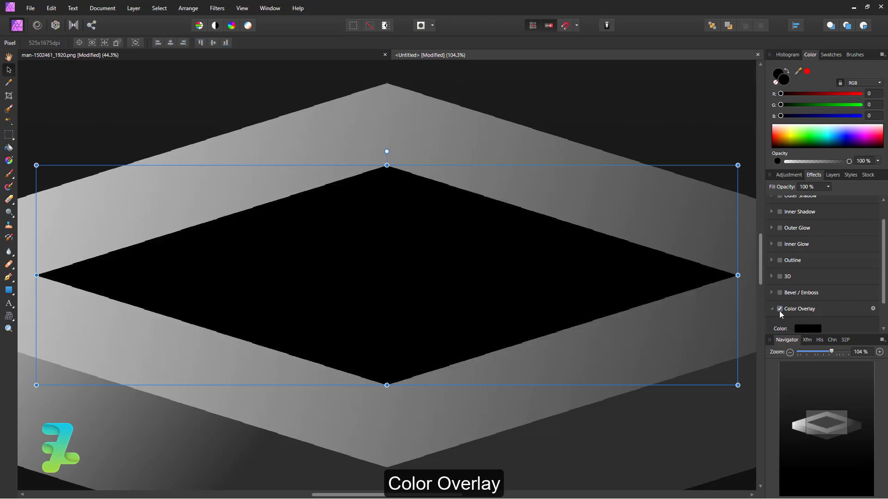
click(832, 175)
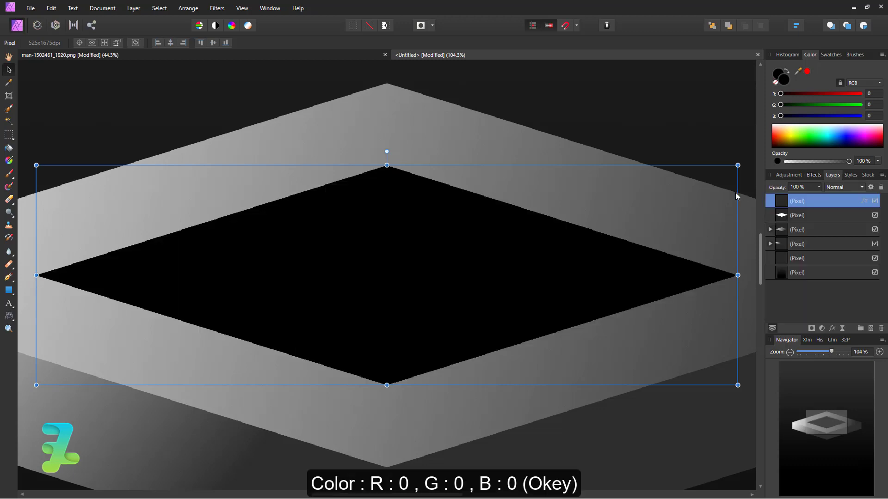
mouse_move(738, 165)
mouse_down()
mouse_move(596, 196)
mouse_move(607, 191)
mouse_up()
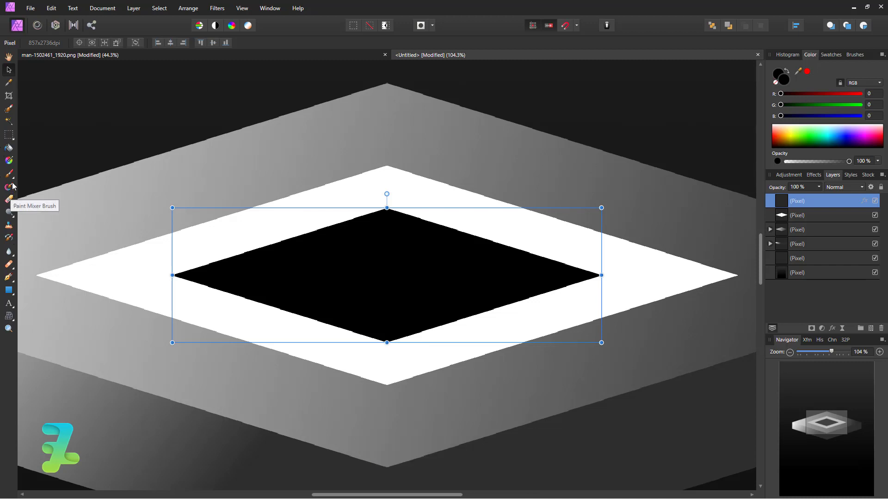
Add a new pixel layer and clip it inside the white diamond layer
click(10, 277)
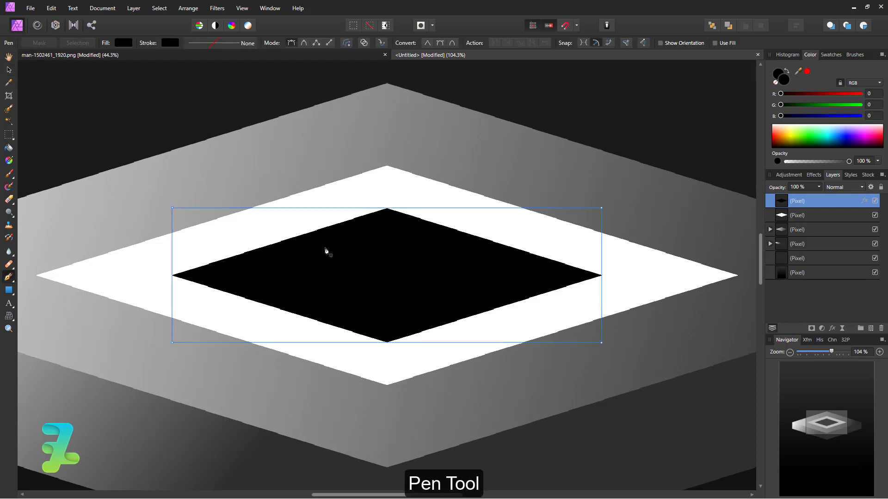
click(823, 216)
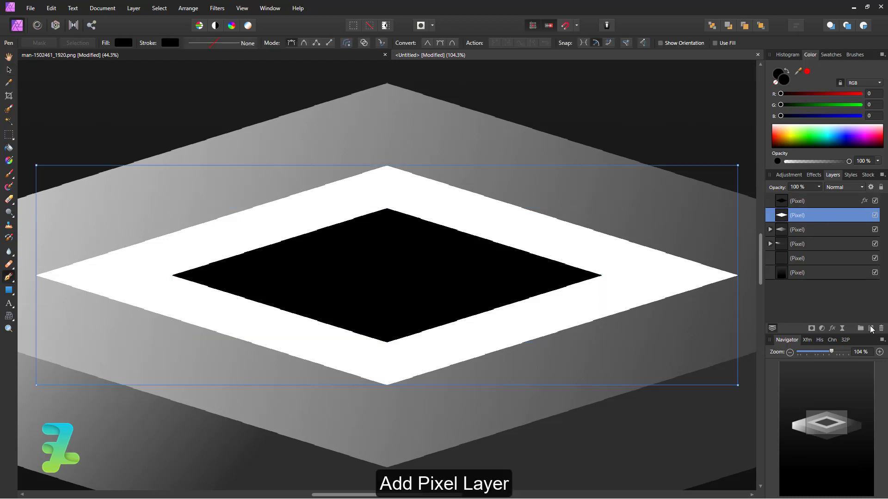
click(871, 329)
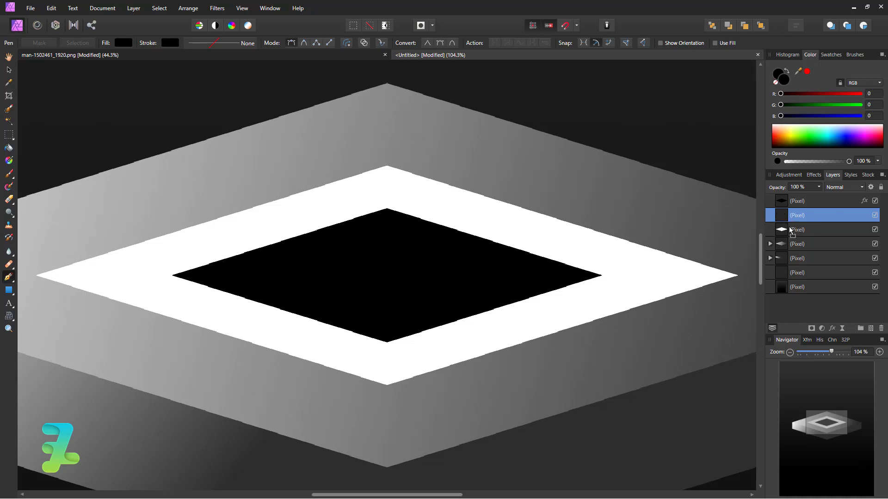
drag(809, 215, 827, 227)
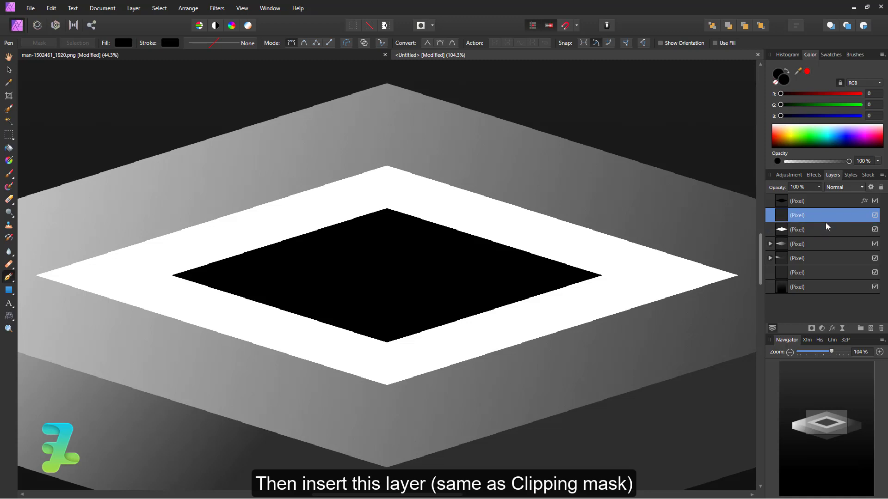
drag(827, 228, 825, 227)
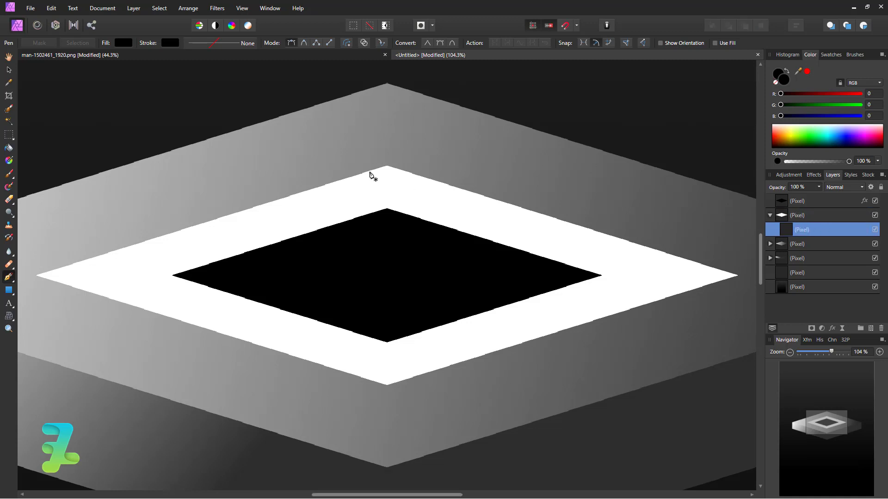
Fill a pen-traced selection of the upper-right inner wall with a light-to-grey linear gradient
click(387, 164)
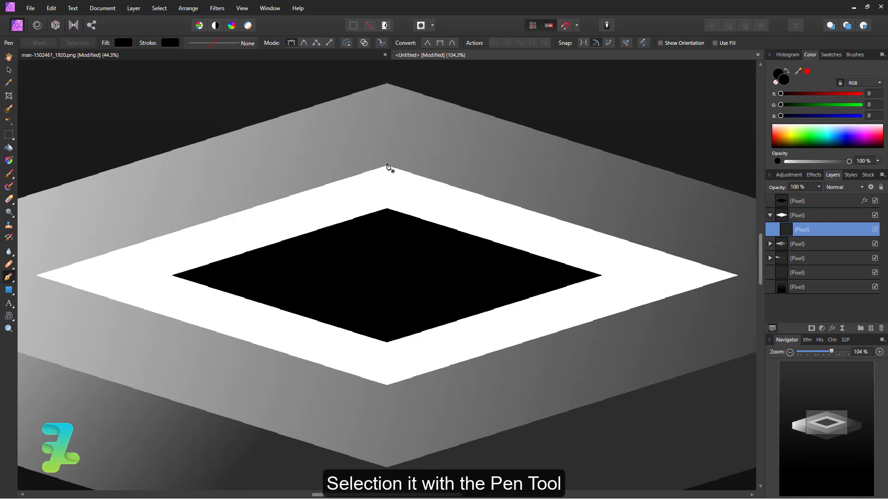
click(387, 211)
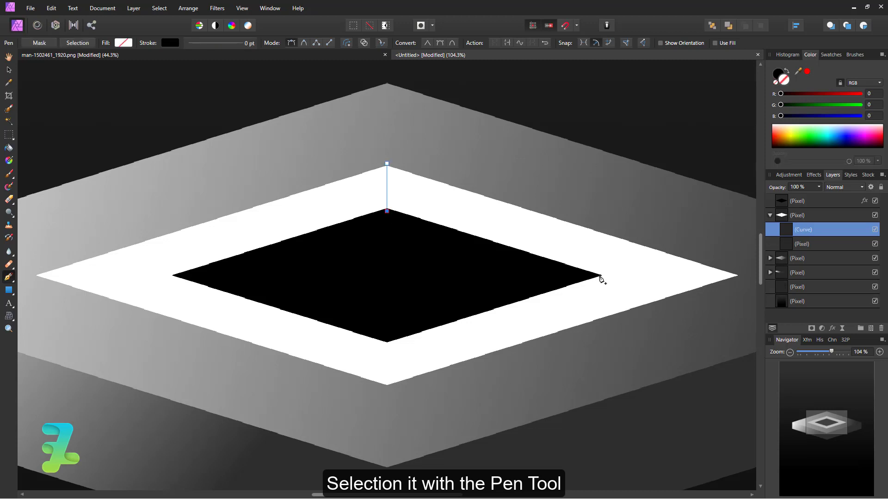
click(600, 276)
click(697, 303)
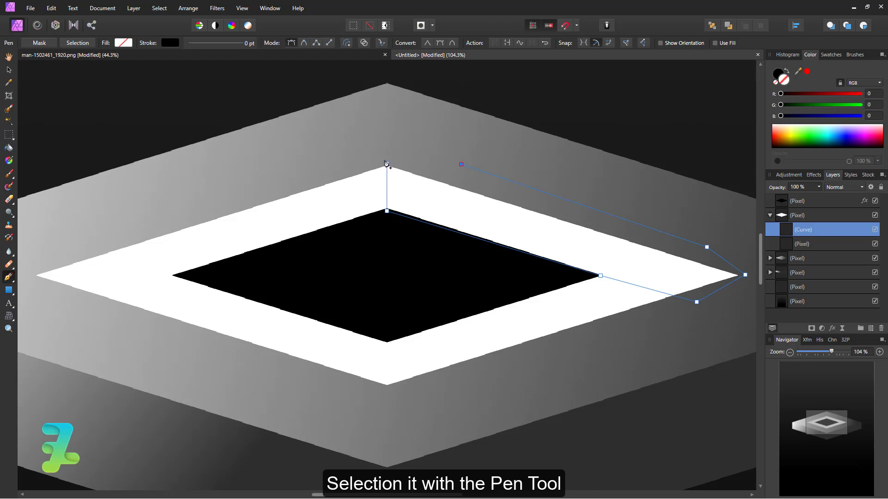
click(74, 42)
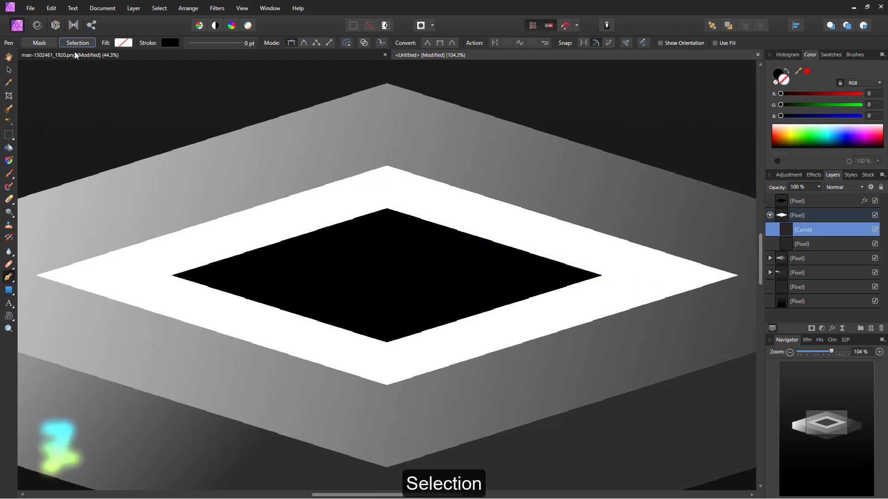
click(8, 161)
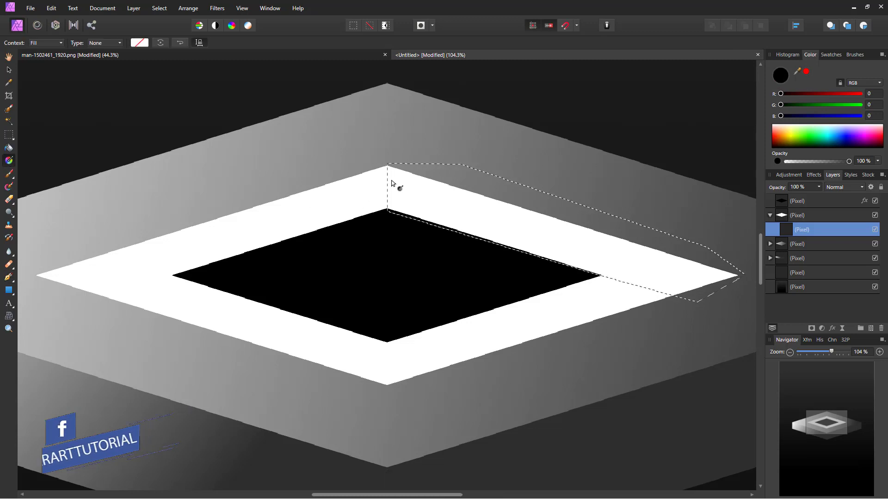
mouse_move(382, 177)
mouse_down()
mouse_move(483, 225)
mouse_move(443, 244)
mouse_move(464, 242)
mouse_move(447, 236)
mouse_up()
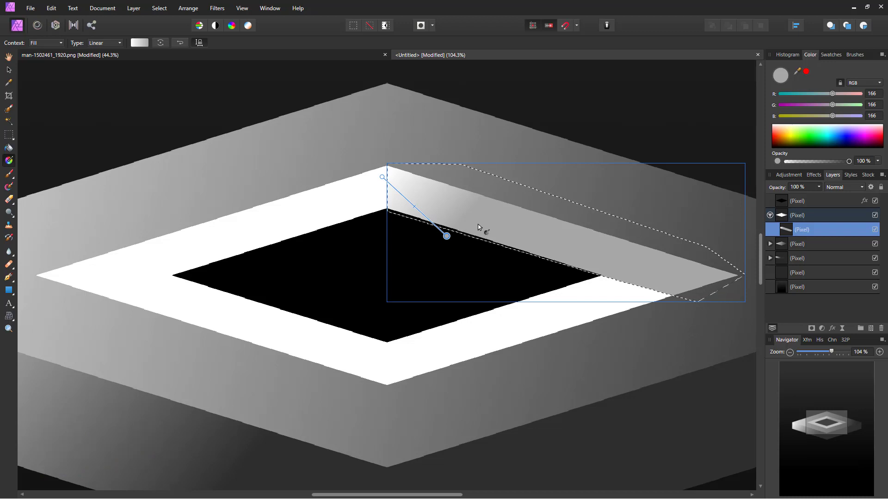
key(ctrl+d)
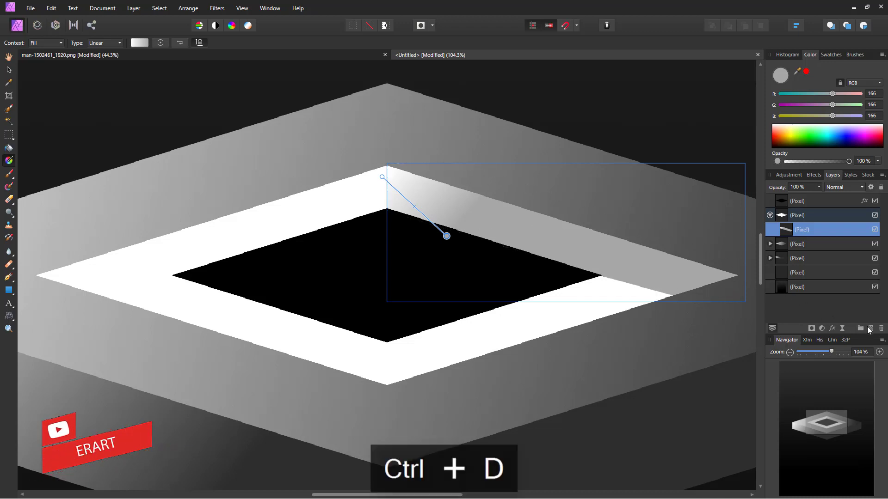
click(870, 328)
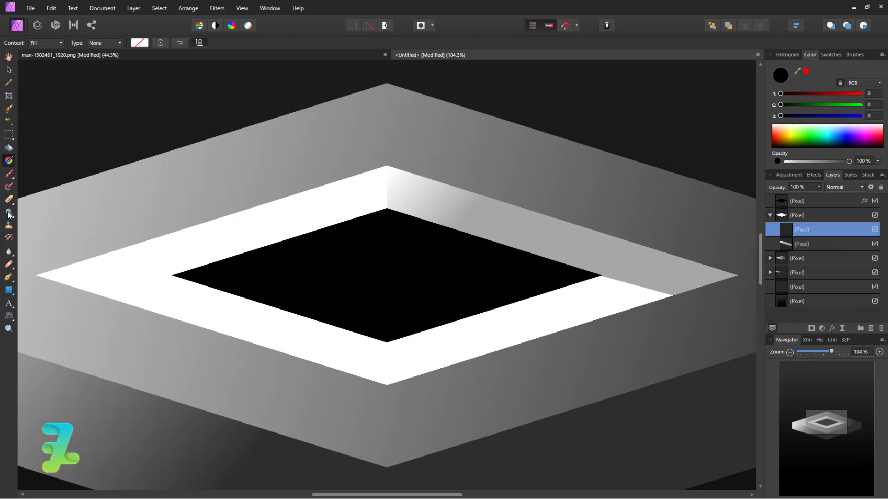
Trace the upper-left inner wall with the Pen tool and turn it into a selection
click(8, 277)
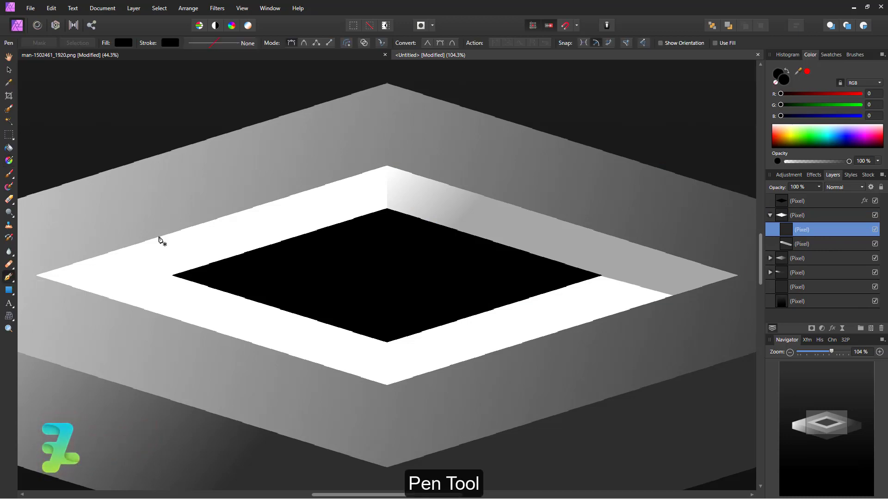
click(386, 164)
click(387, 211)
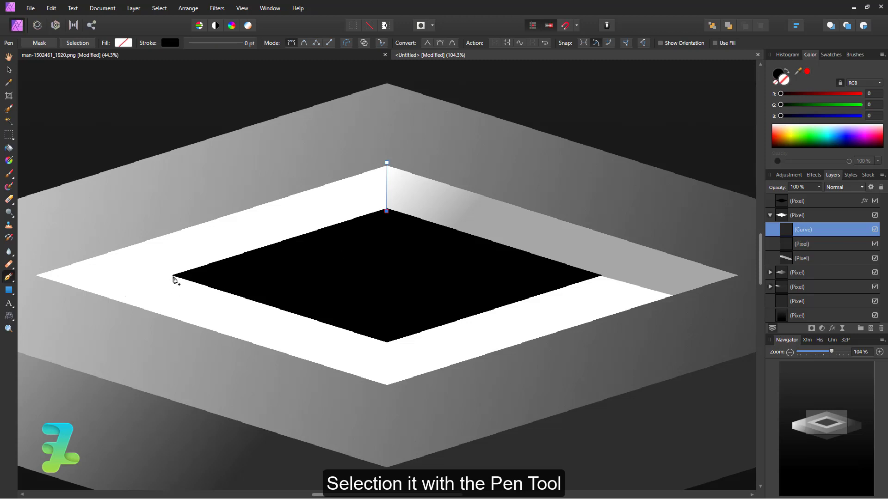
click(172, 275)
key(ctrl+z)
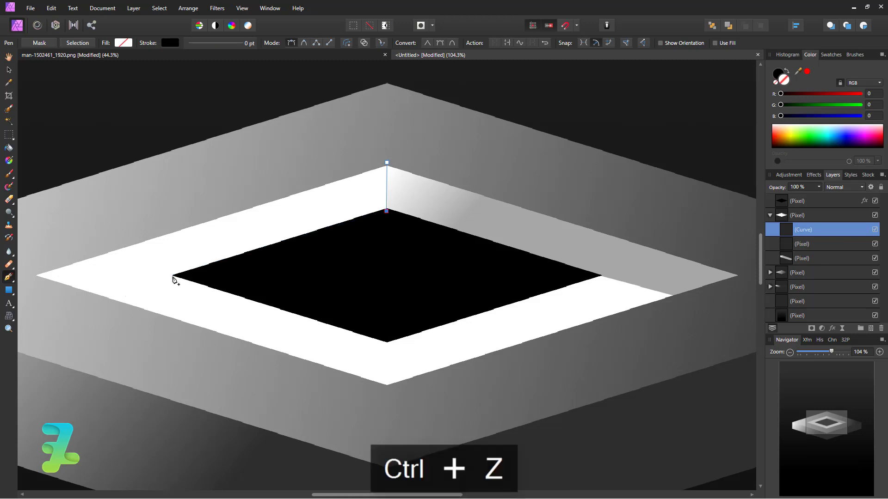
click(172, 276)
click(100, 298)
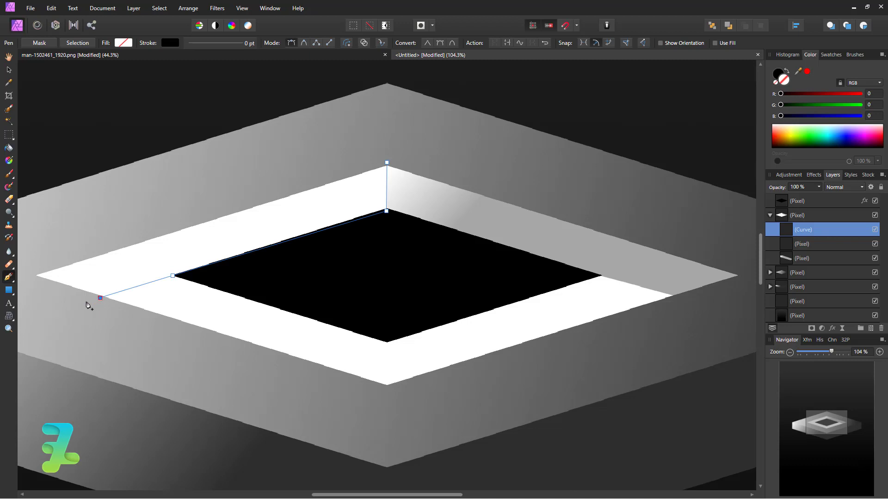
click(62, 304)
click(26, 269)
click(250, 182)
click(79, 43)
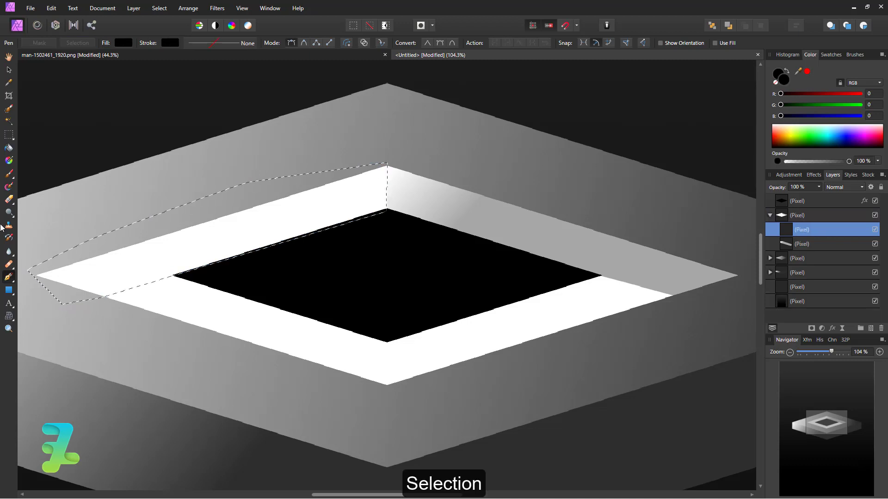
Fill the left wall selection with a linear light-to-grey gradient and deselect
click(11, 161)
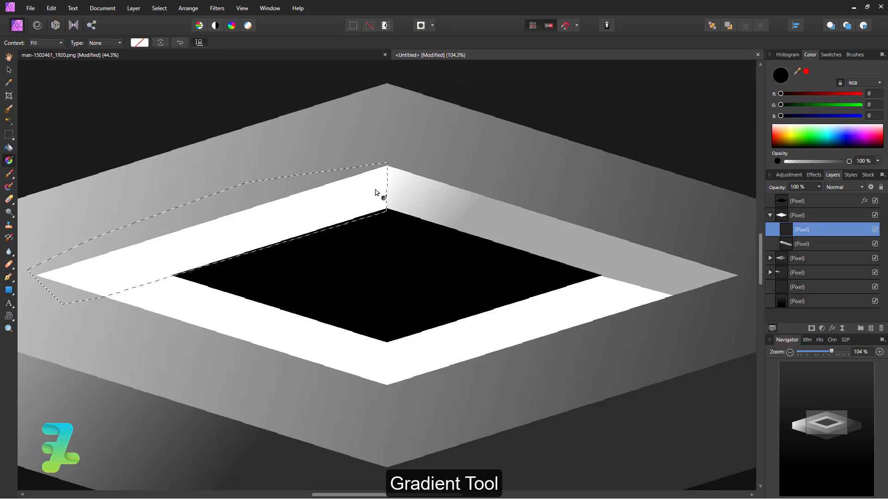
mouse_move(384, 189)
mouse_down()
mouse_move(308, 208)
mouse_move(312, 218)
mouse_up()
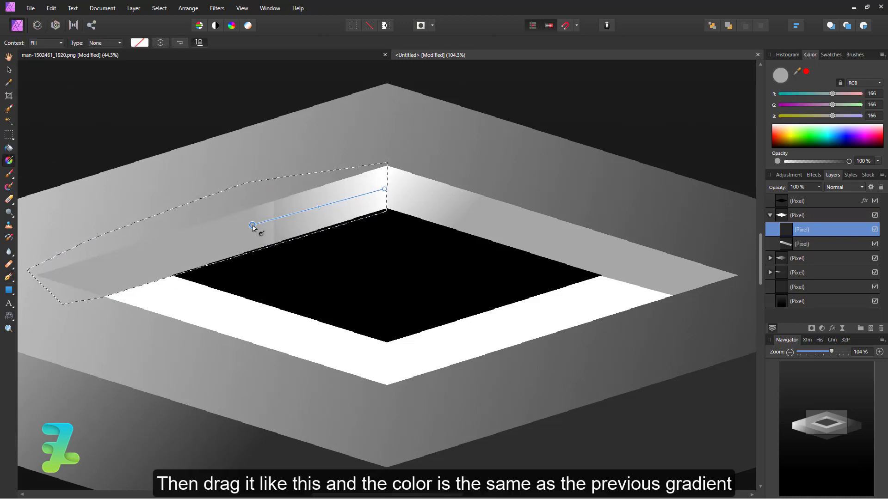
drag(312, 221, 256, 224)
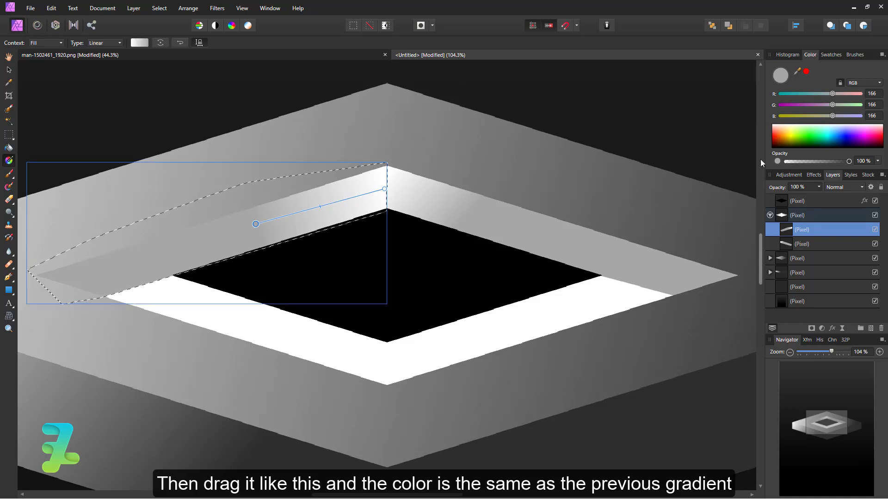
scroll(327, 212, down, 1)
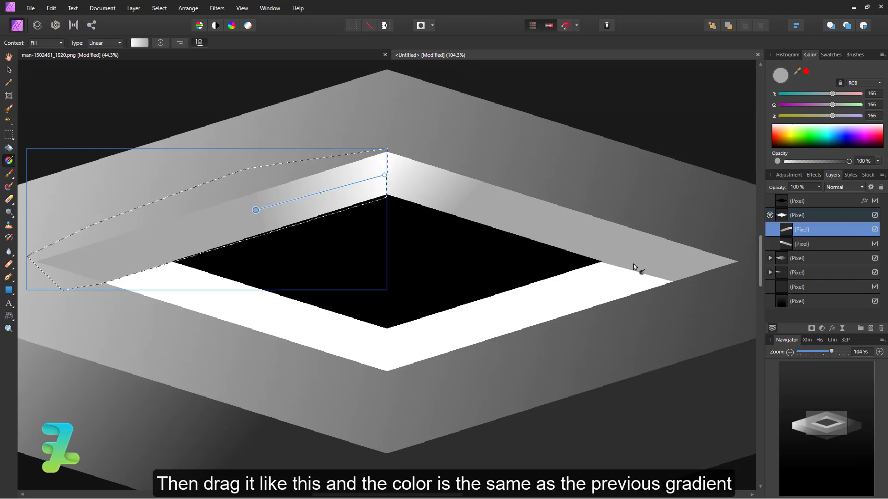
key(ctrl+d)
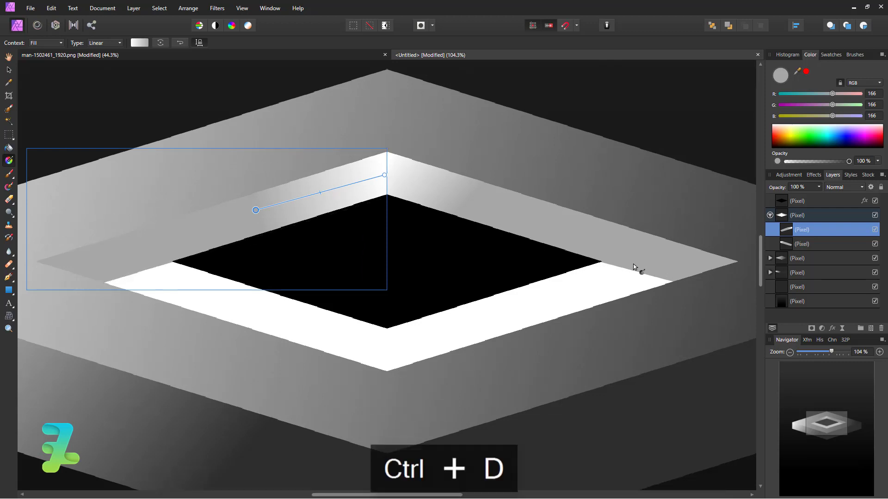
click(806, 201)
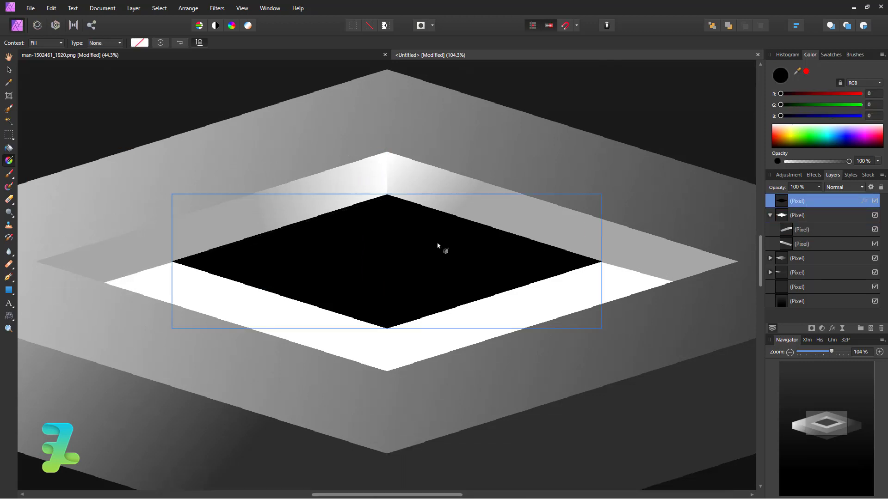
Scale up the black diamond to cover the white front rim, centred on the opening
click(8, 69)
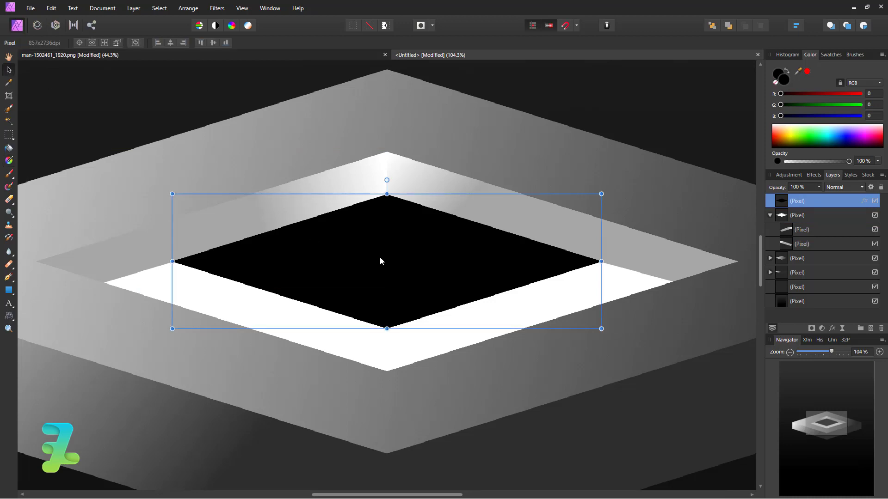
mouse_move(379, 257)
mouse_down()
mouse_move(378, 268)
mouse_move(376, 257)
mouse_up()
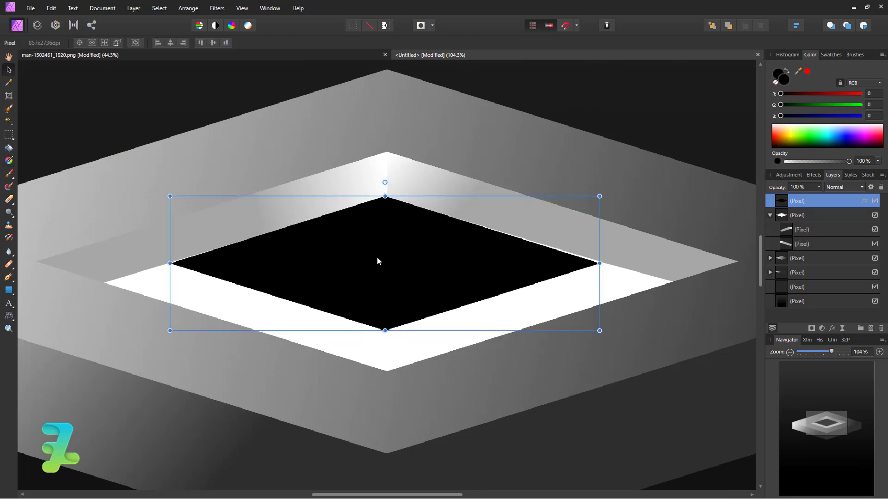
key(ctrl+z)
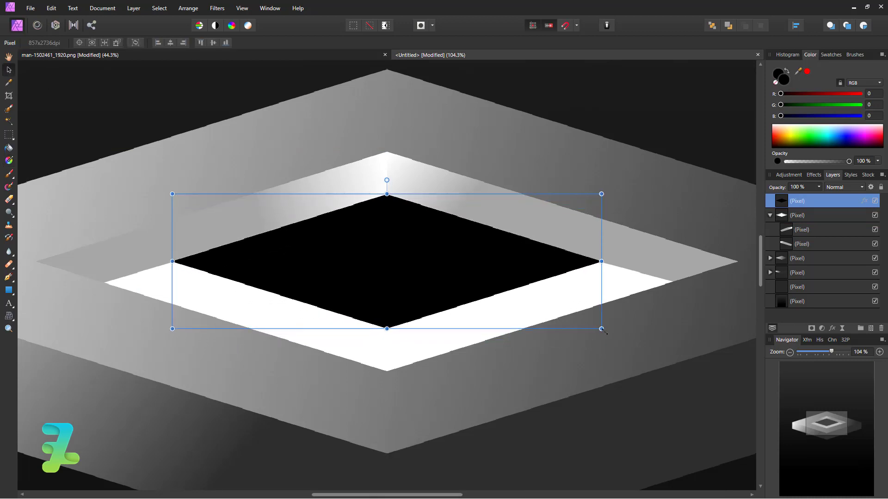
drag(601, 330, 643, 345)
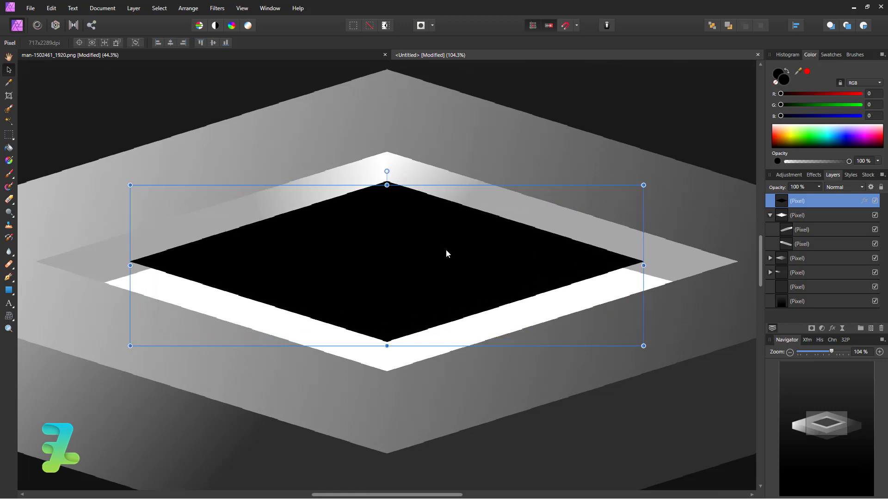
drag(446, 254, 443, 260)
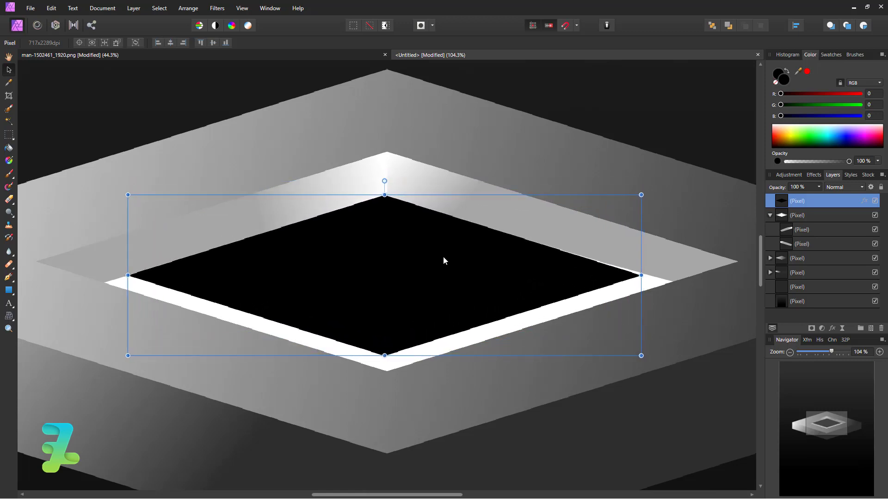
drag(642, 356, 675, 366)
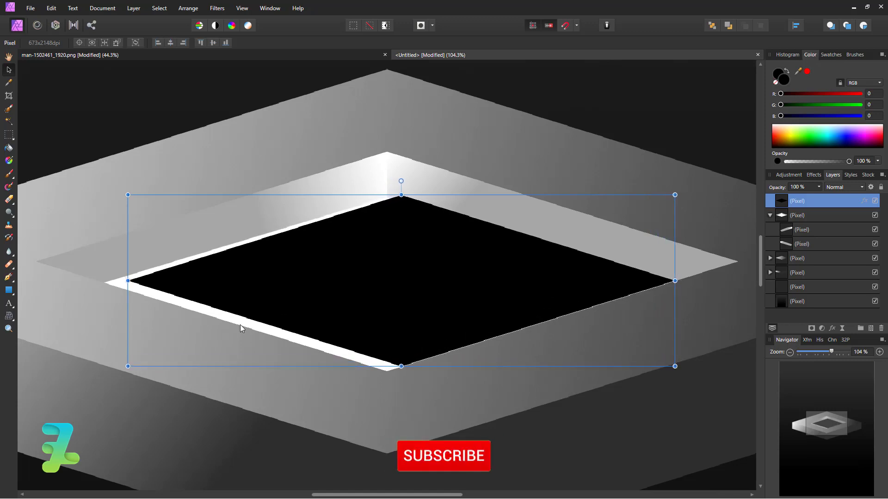
drag(129, 366, 122, 359)
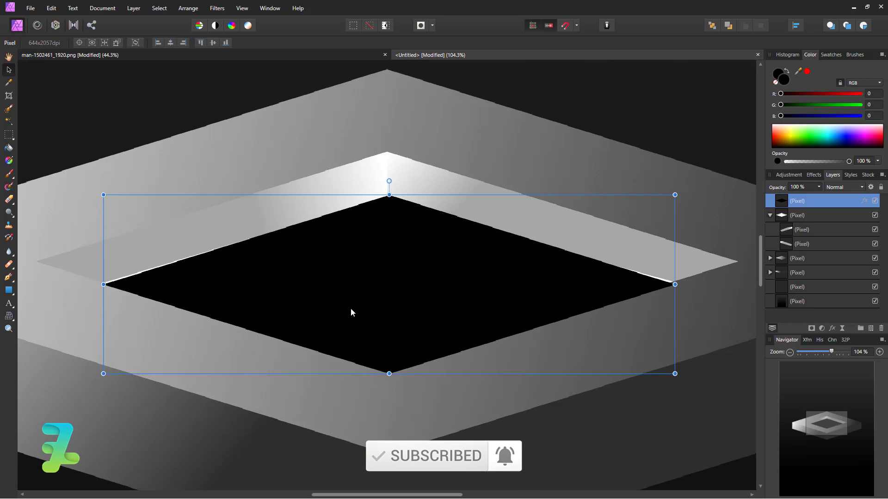
drag(351, 307, 348, 309)
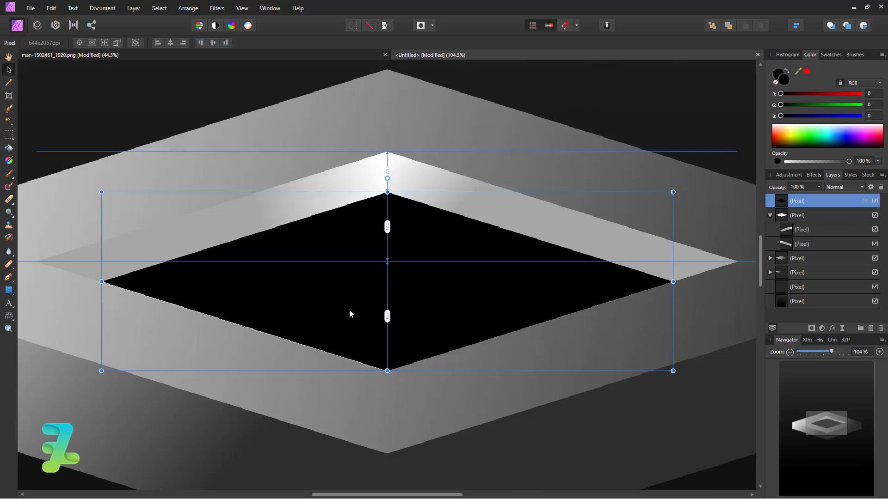
drag(349, 309, 348, 310)
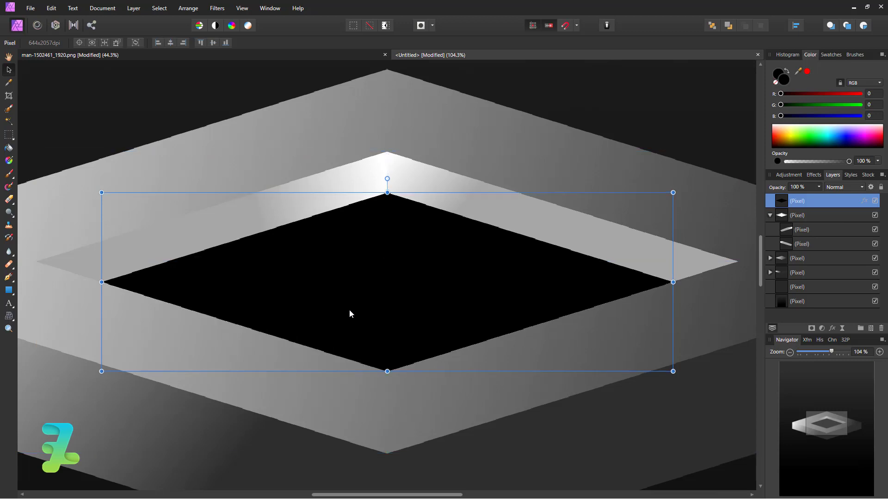
click(451, 419)
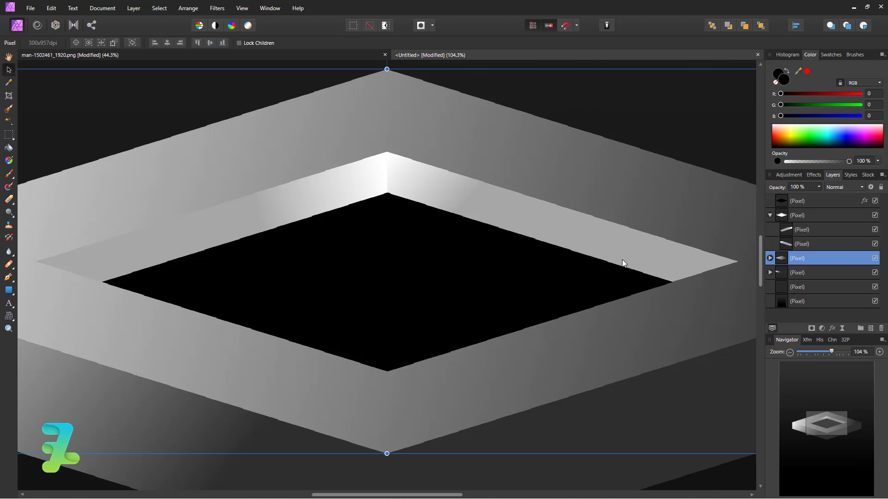
Zoom out to show the whole poster and collapse the slab's layer group
key(ctrl+minus)
key(ctrl+minus)
key(ctrl+minus)
key(ctrl+minus)
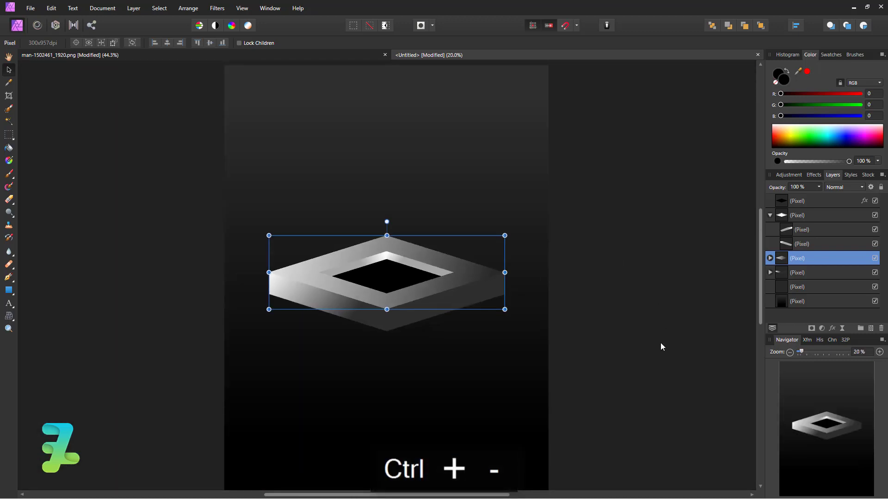
click(770, 216)
click(780, 204)
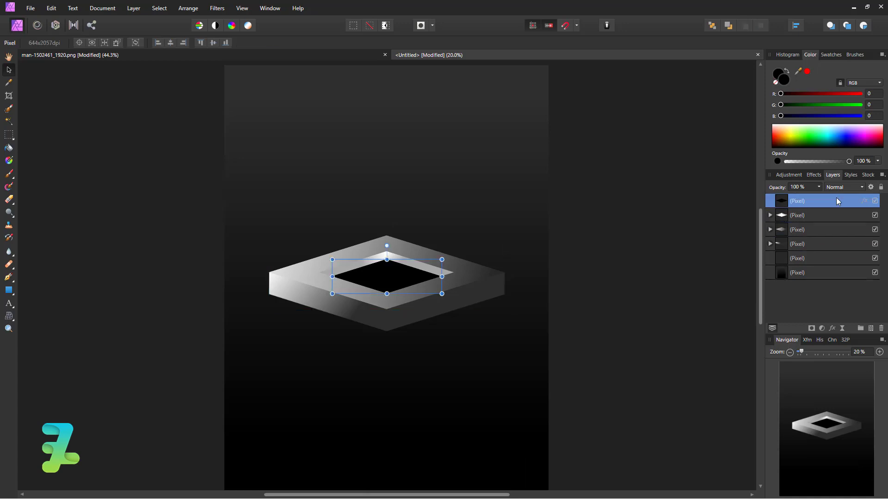
Duplicate the black diamond layer and group the four slab layers together
click(875, 201)
click(876, 202)
key(ctrl+j)
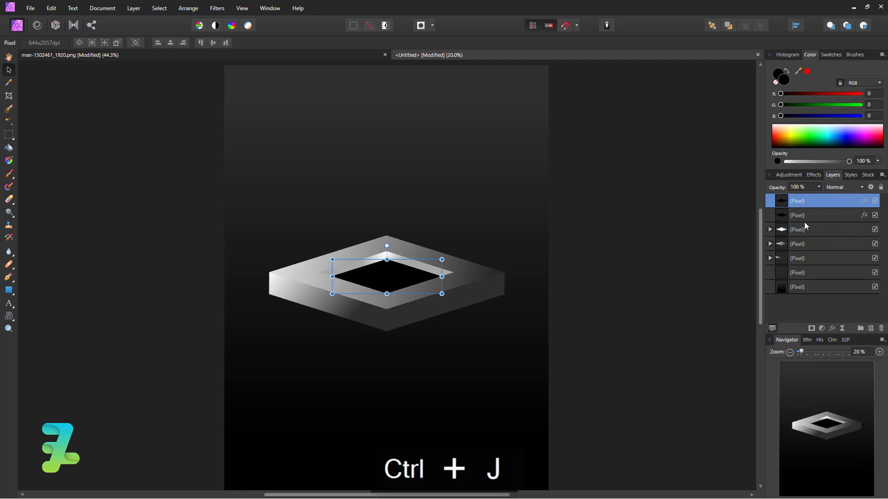
click(808, 218)
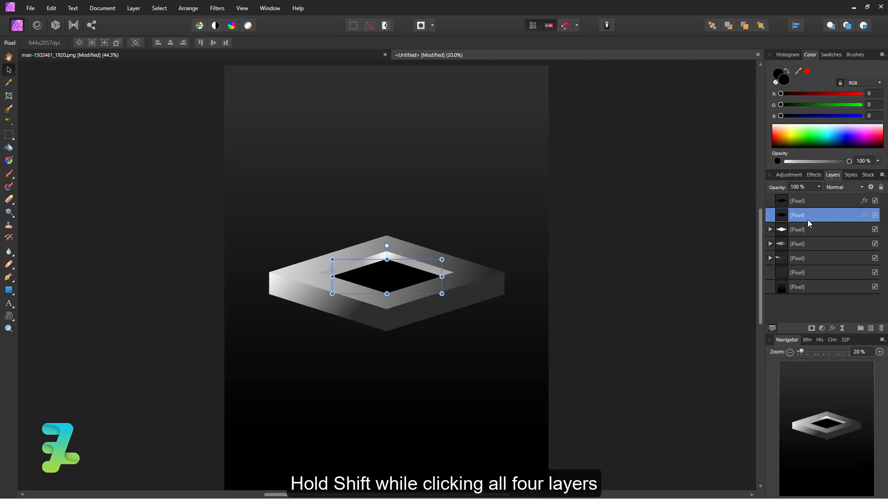
shift+click(813, 259)
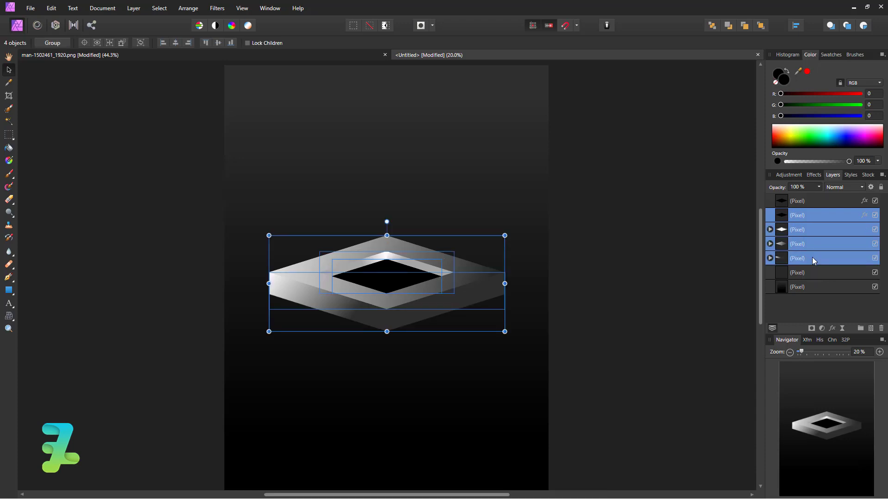
key(ctrl+g)
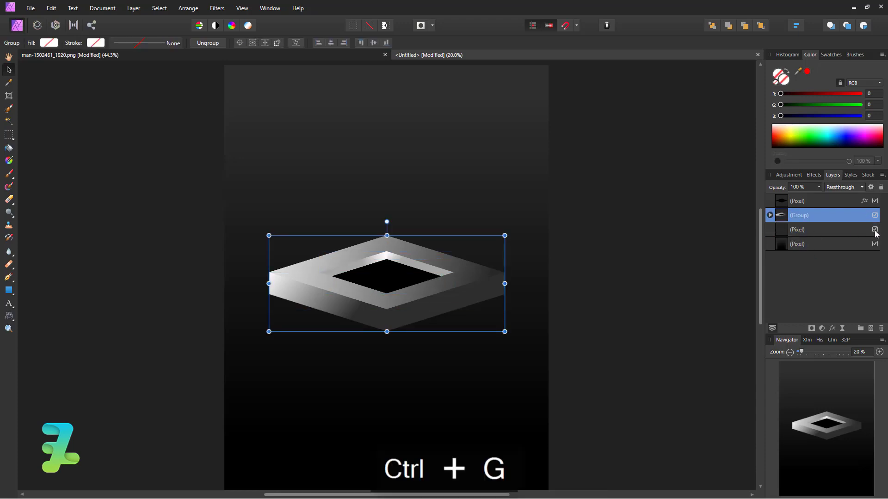
Delete the leftover spare pixel layer
click(876, 230)
click(855, 229)
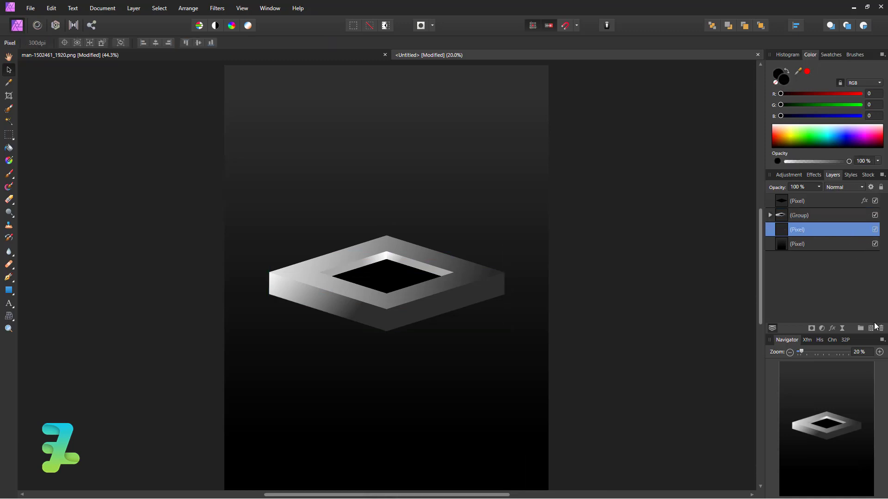
click(880, 327)
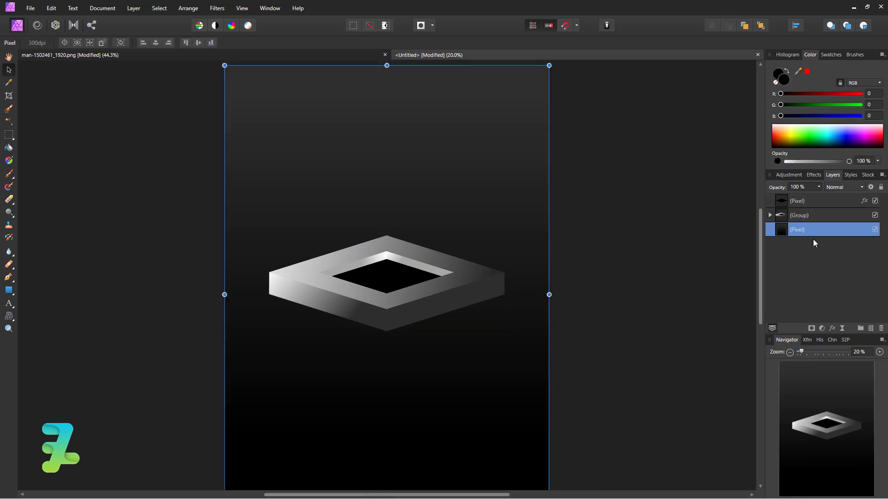
Give the slab group an inverted mask from the black hole's shape, cutting out the centre
click(811, 202)
ctrl+click(783, 201)
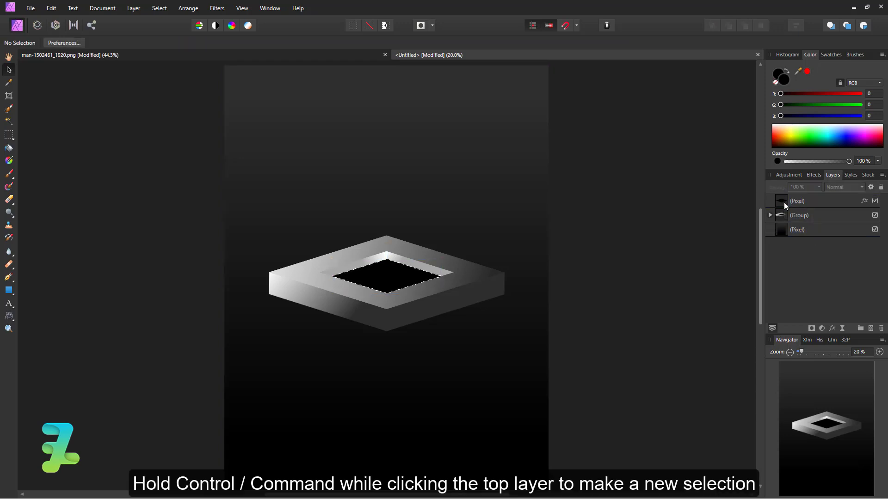
click(817, 215)
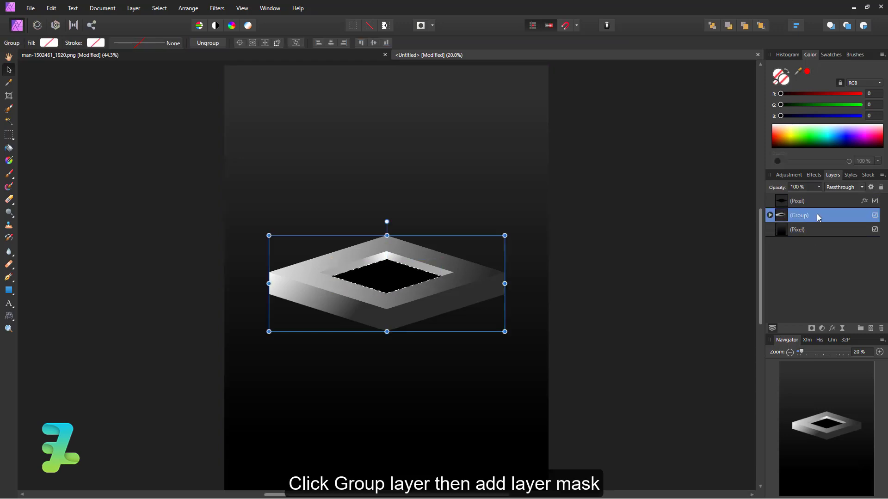
click(811, 327)
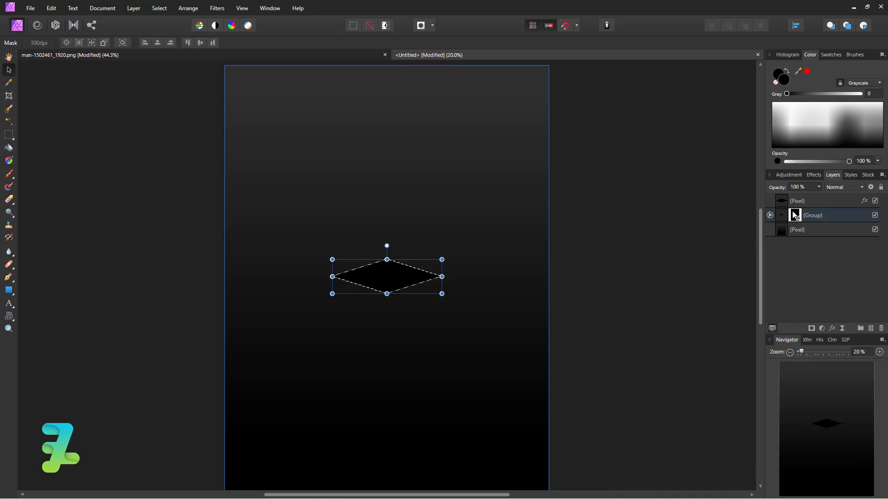
key(ctrl+d)
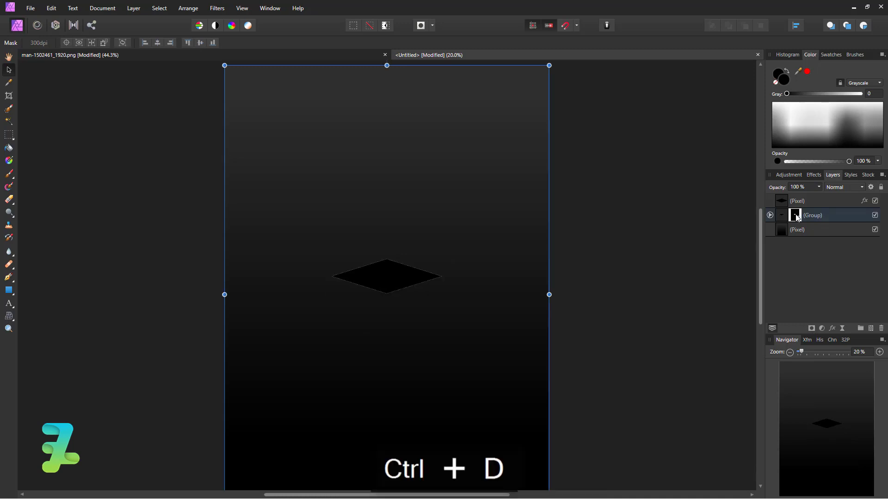
key(ctrl+i)
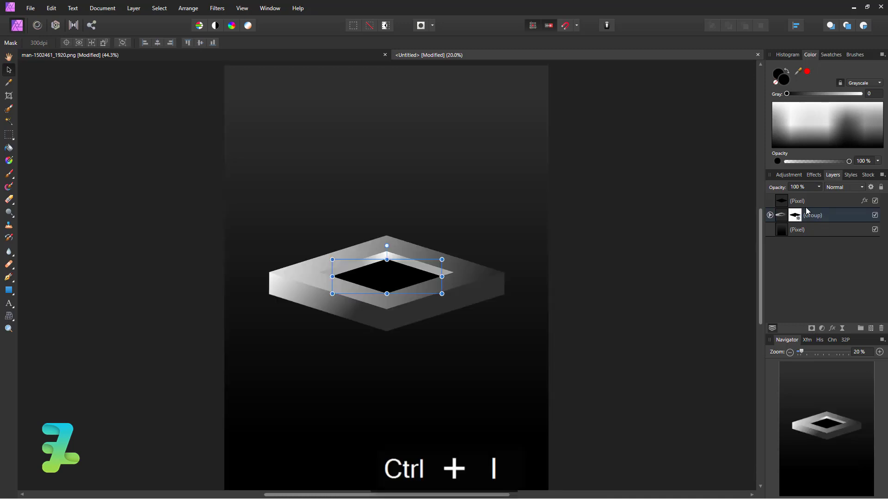
Hide and delete the black hole layer
click(875, 201)
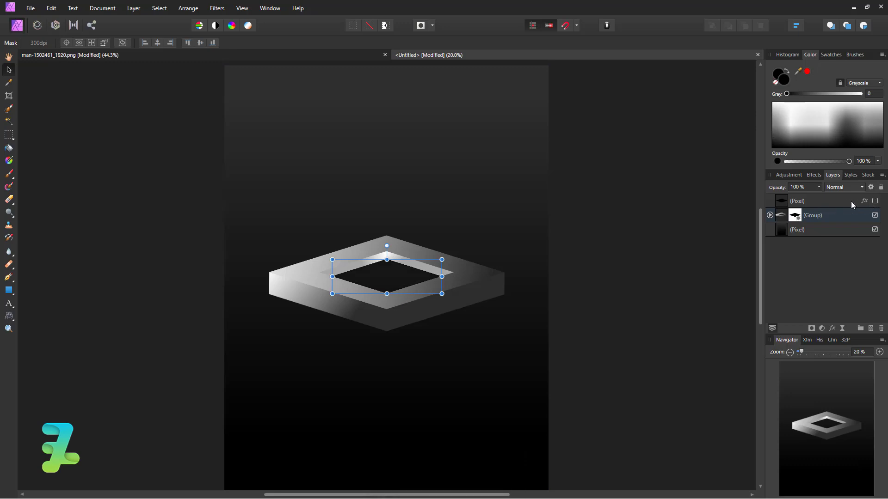
click(833, 201)
click(881, 328)
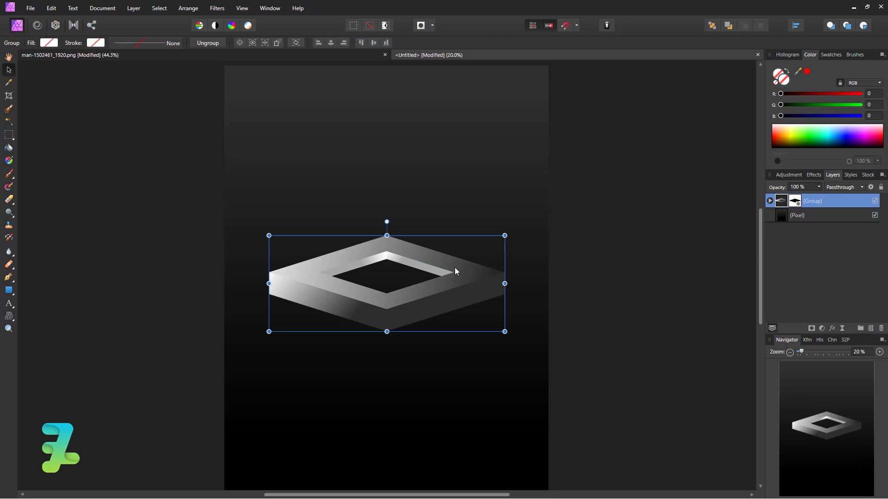
Raise the slab higher and place a duplicate directly below as the second slab
drag(455, 267, 455, 214)
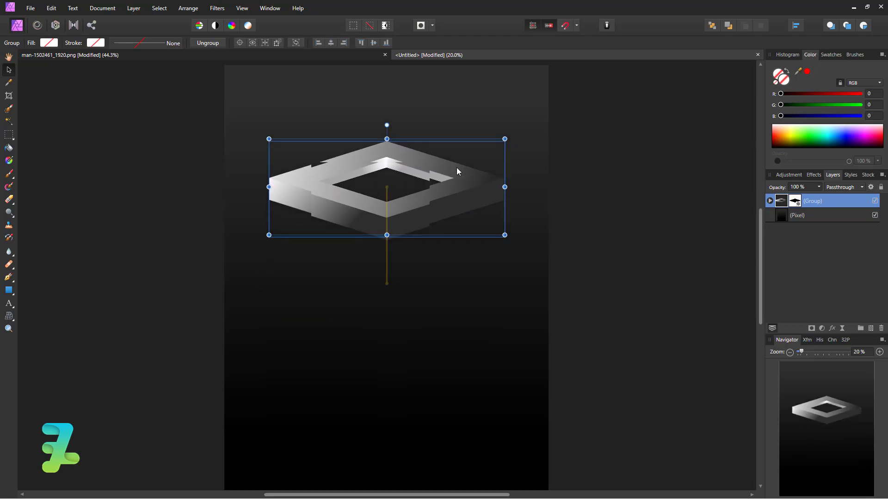
drag(455, 215, 459, 217)
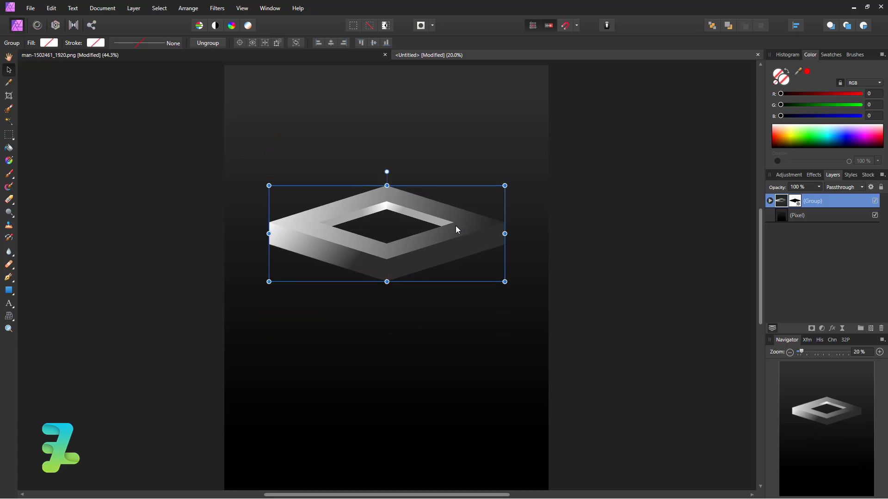
key(ctrl+j)
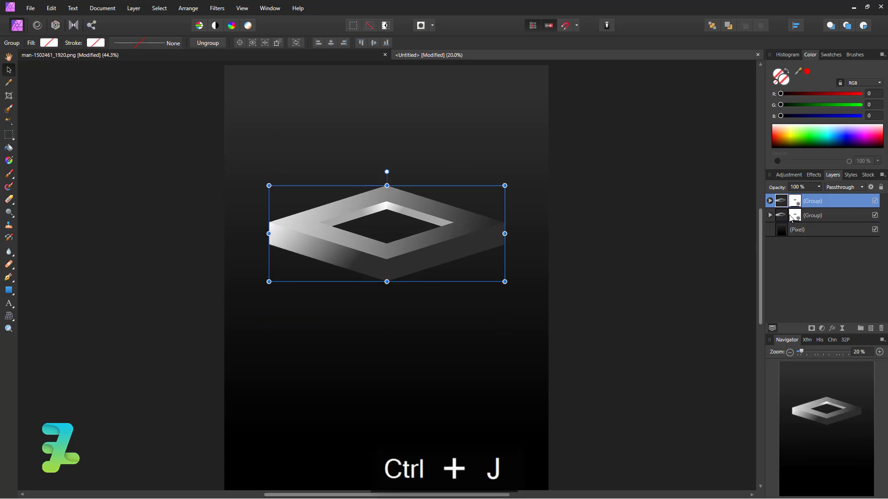
click(779, 217)
drag(449, 248, 451, 291)
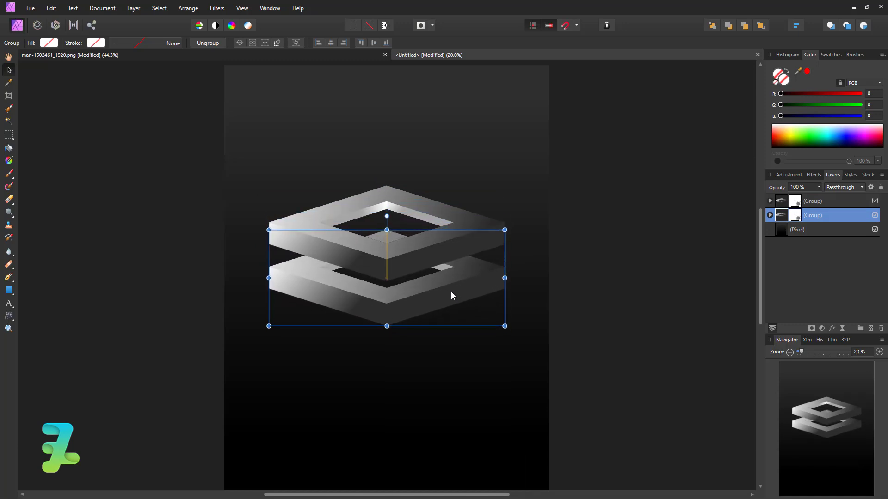
Add third and fourth slab copies, each moved straight down below the previous
key(ctrl+j)
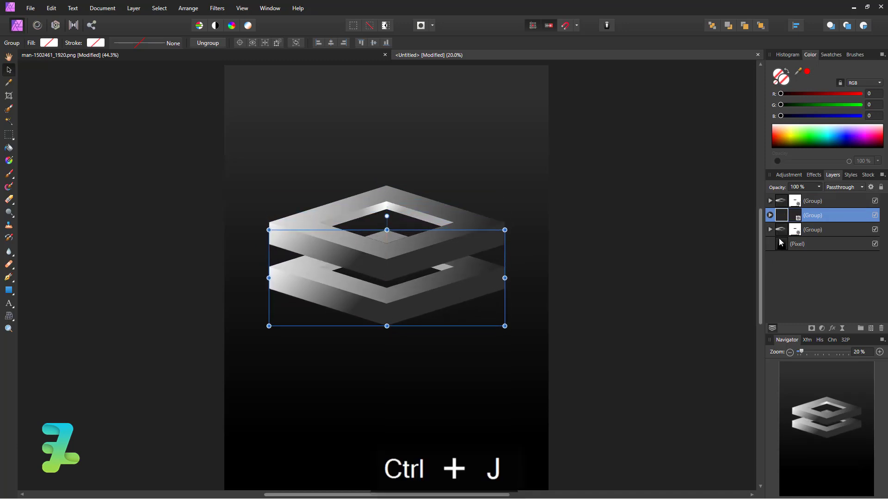
key(ctrl+j)
mouse_move(470, 289)
mouse_down()
mouse_move(455, 311)
mouse_move(459, 340)
mouse_up()
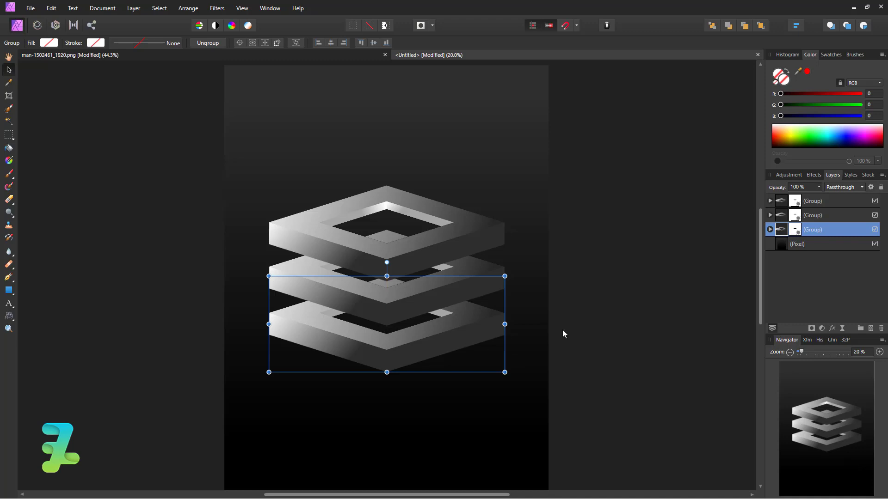
key(ctrl+j)
click(785, 245)
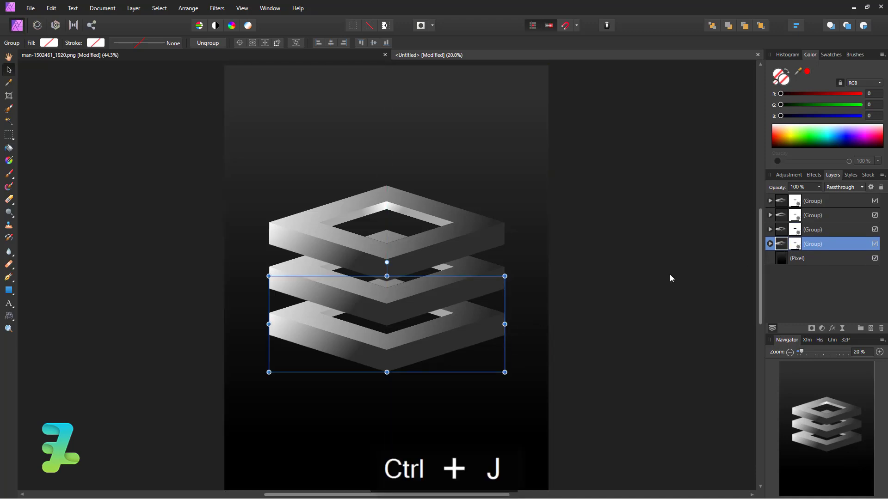
drag(478, 331, 474, 380)
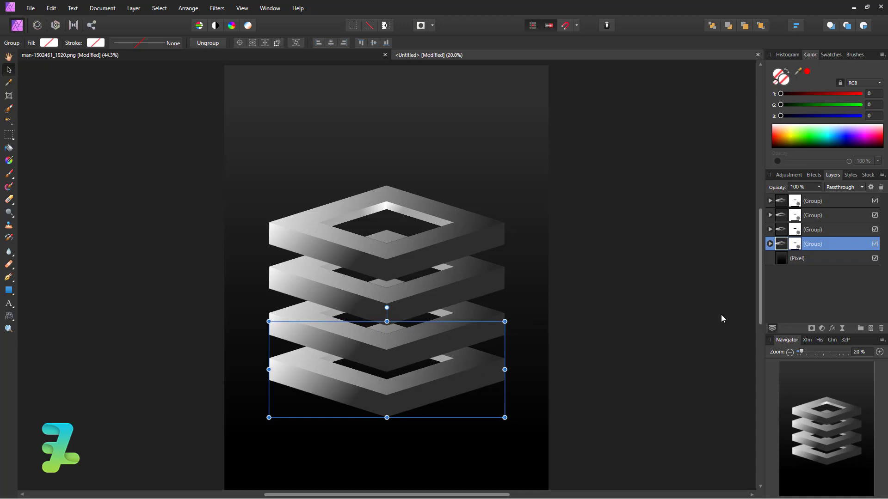
Add fifth and sixth slab copies at the bottom to complete the six-slab tower
scroll(730, 319, down, 5)
click(501, 304)
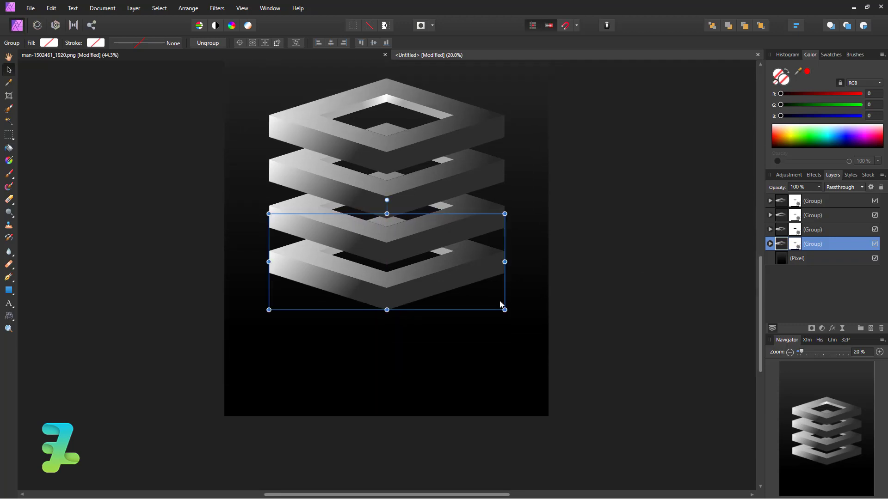
key(ctrl+j)
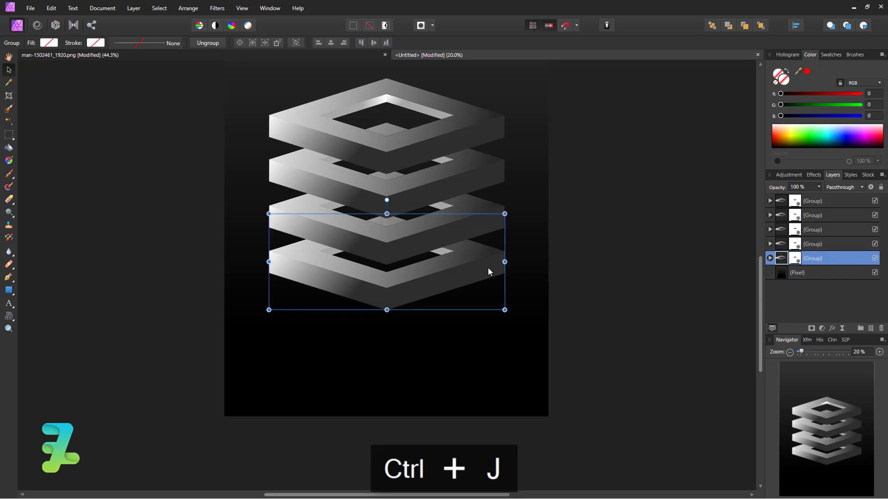
mouse_move(488, 270)
mouse_down()
mouse_move(461, 302)
mouse_move(459, 323)
mouse_up()
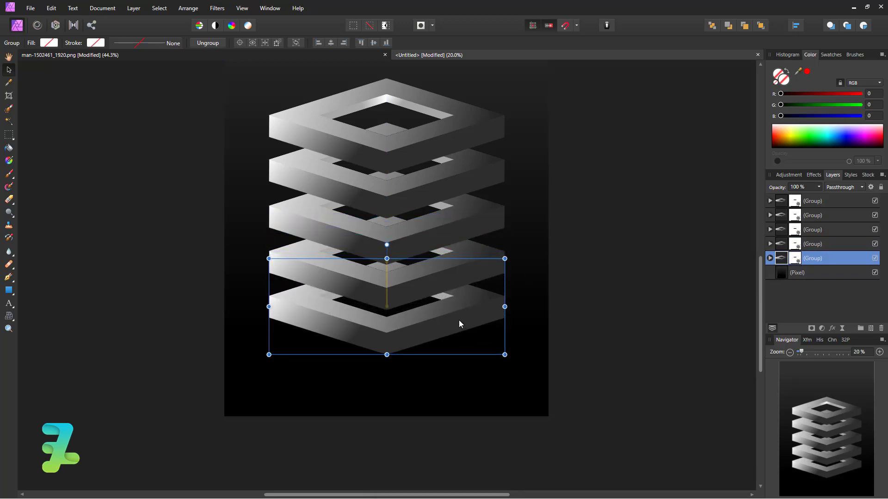
drag(458, 320, 458, 320)
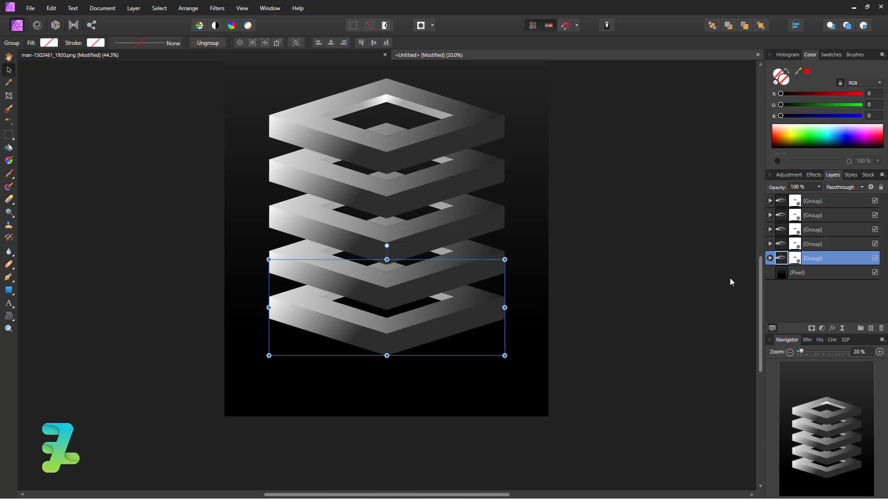
key(ctrl+j)
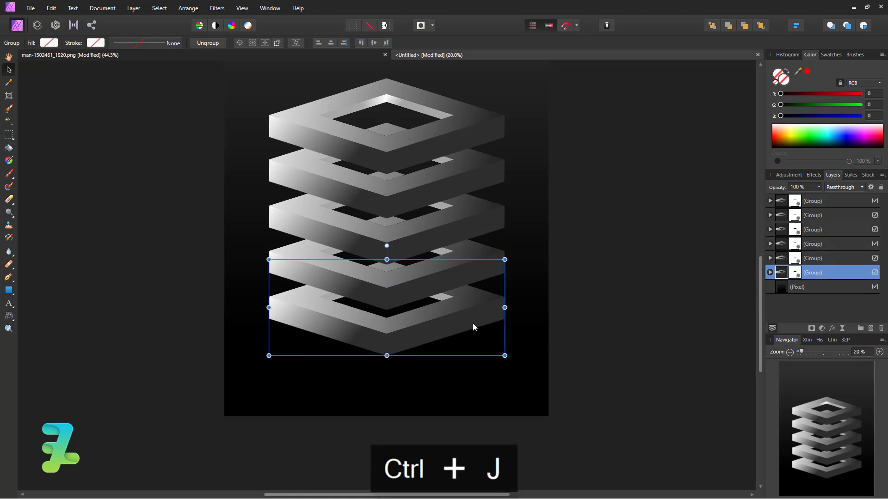
drag(458, 320, 464, 363)
scroll(480, 277, up, 2)
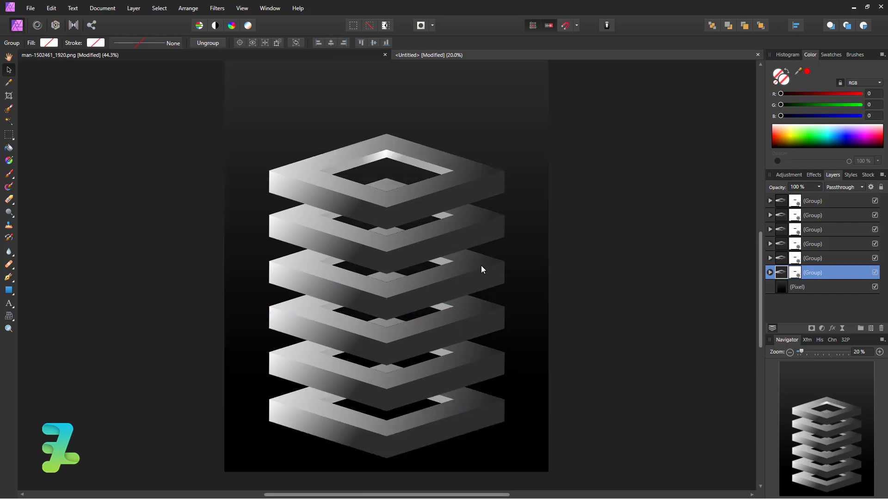
scroll(484, 265, up, 2)
scroll(484, 265, up, 2)
scroll(483, 265, down, 2)
scroll(483, 265, down, 1)
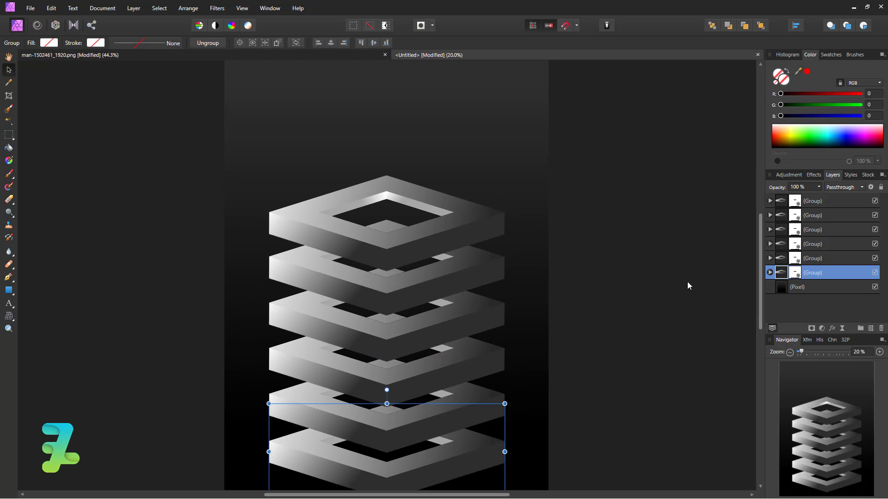
Duplicate the bottom slab, move the copy above the stack and shrink it into a small diamond fragment
key(ctrl+j)
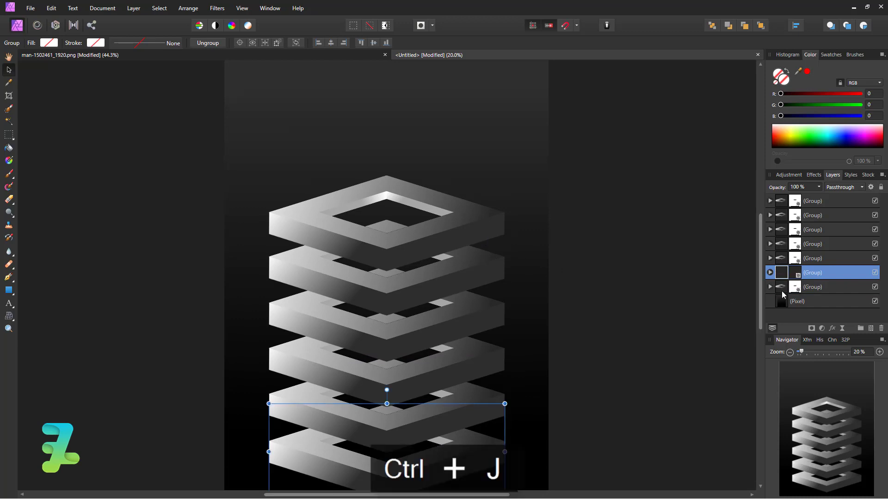
drag(455, 465, 529, 147)
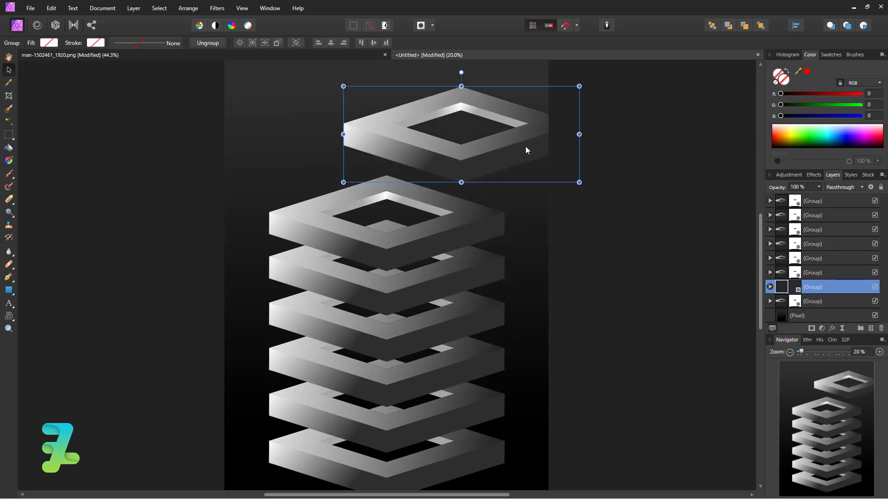
mouse_move(461, 145)
mouse_down()
mouse_move(504, 163)
mouse_move(523, 190)
mouse_move(532, 170)
mouse_up()
key(ctrl+z)
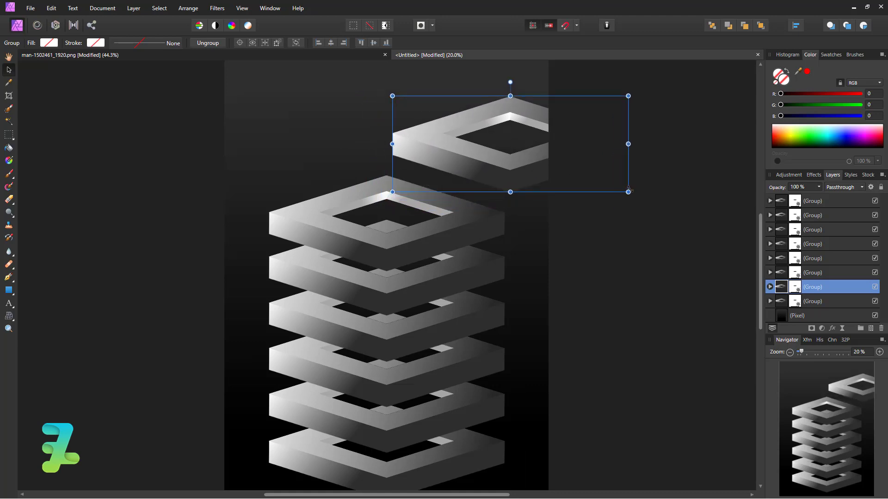
drag(628, 192, 539, 167)
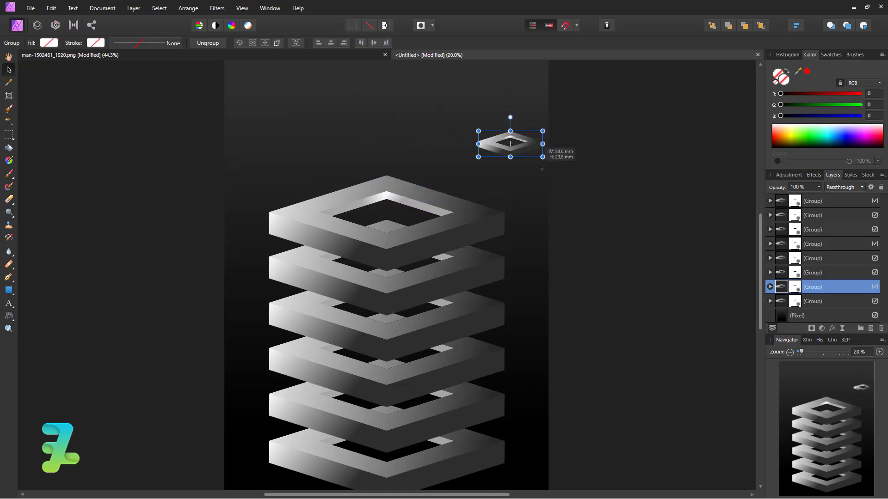
mouse_move(523, 146)
mouse_down()
mouse_move(504, 121)
mouse_move(560, 206)
mouse_up()
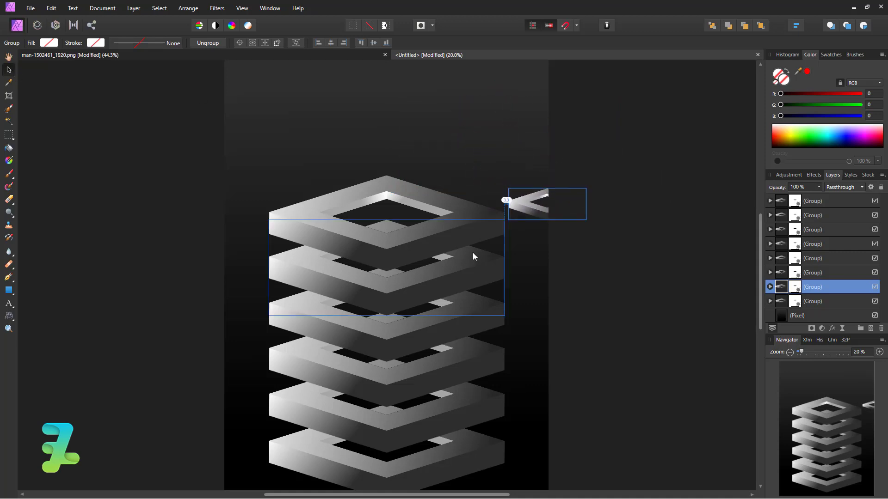
Scatter copies of the diamond fragment and the right chevron to the stack's lower left
key(ctrl+j)
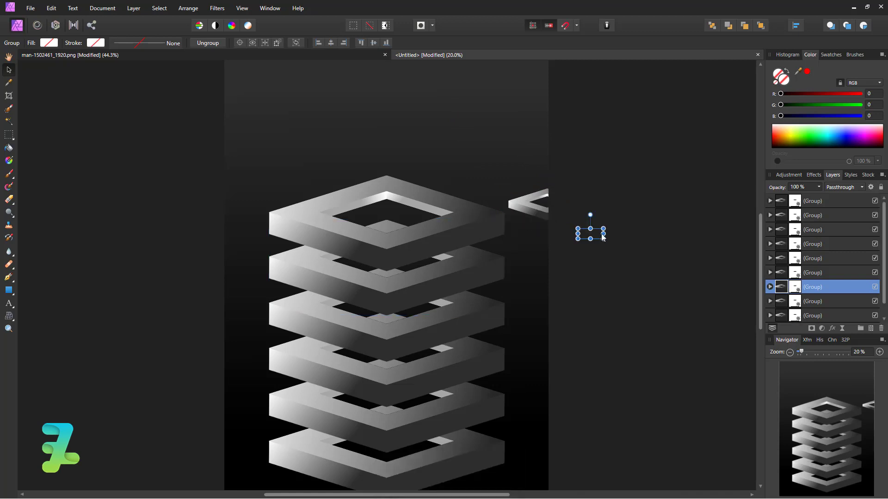
mouse_move(591, 232)
mouse_down()
mouse_move(542, 256)
mouse_move(261, 294)
mouse_up()
click(535, 213)
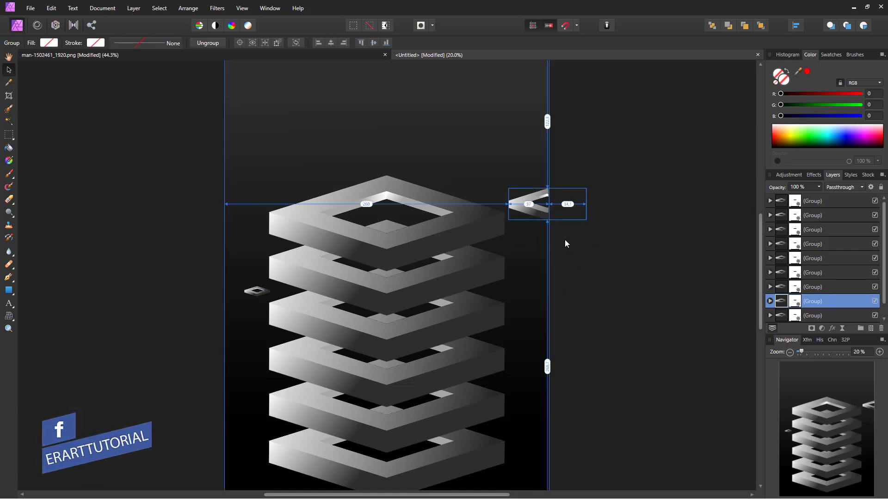
key(ctrl+j)
drag(537, 206, 210, 423)
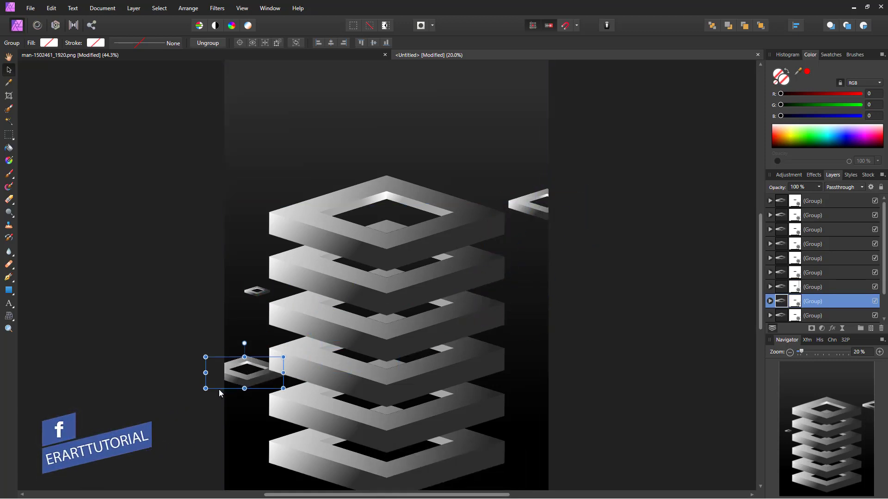
scroll(517, 263, down, 3)
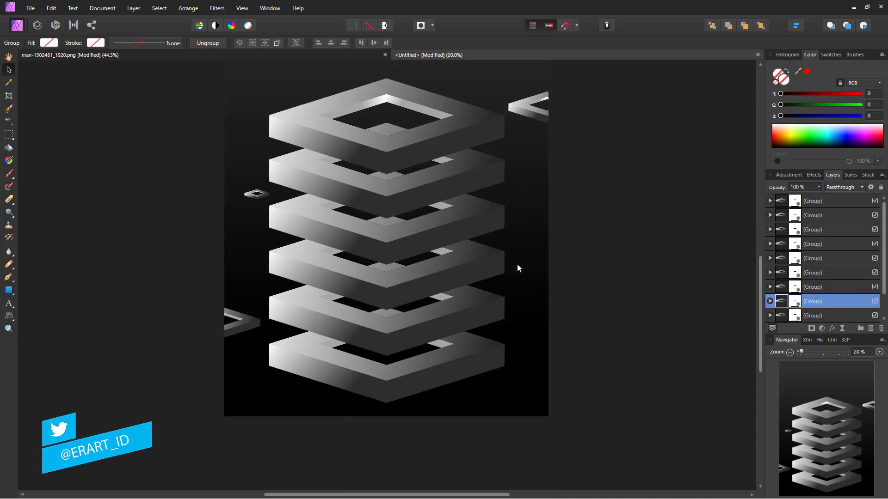
Push a chevron copy partly off the left canvas edge and place another right of the stack
key(ctrl+j)
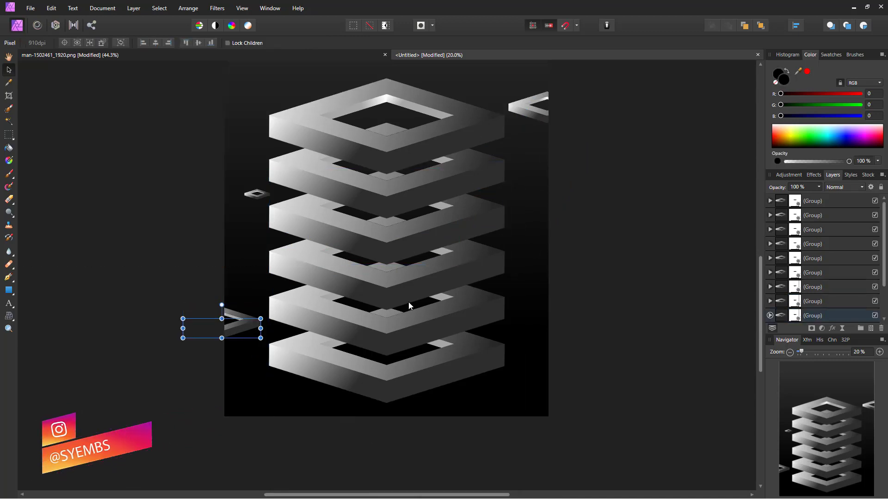
double_click(247, 323)
drag(247, 324, 248, 311)
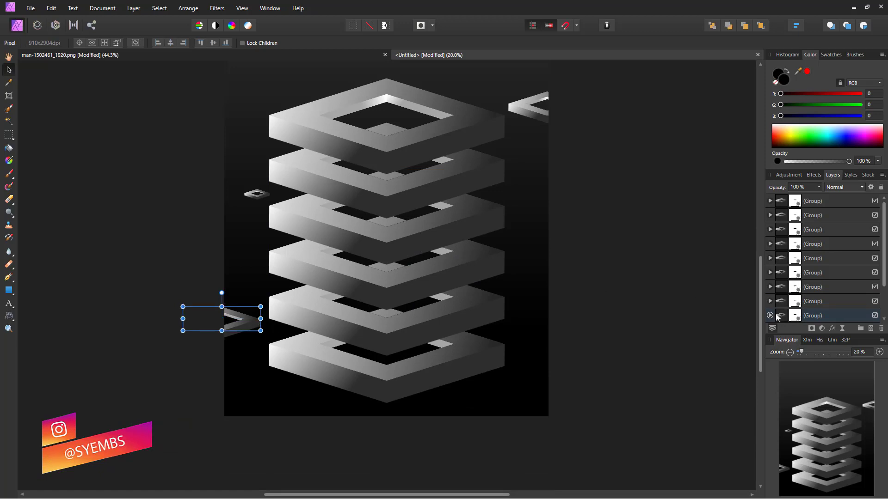
click(770, 315)
click(240, 320)
drag(289, 321, 249, 319)
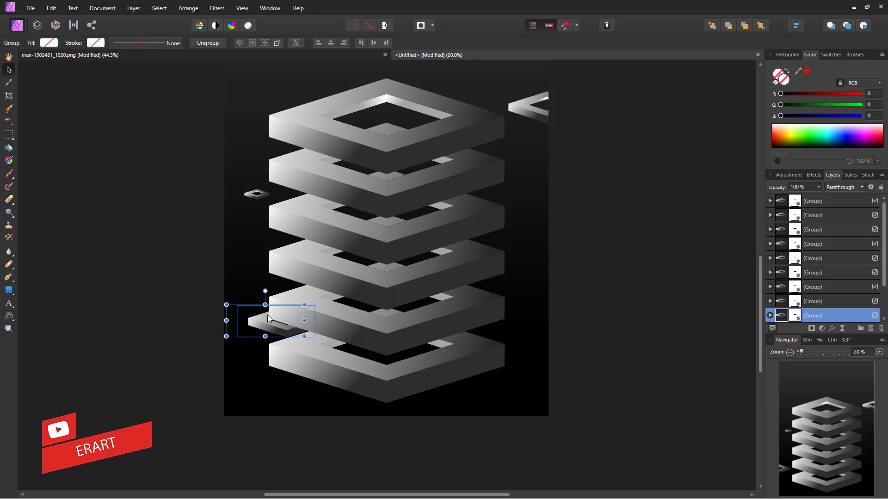
key(ctrl+j)
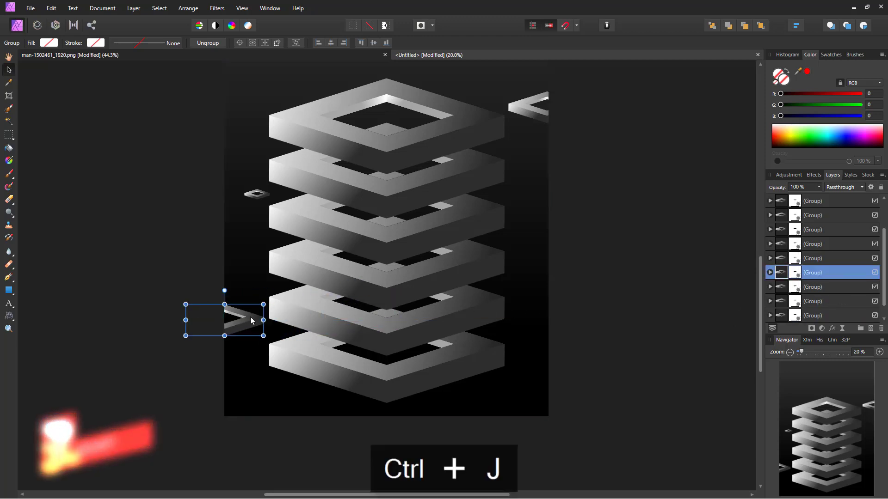
mouse_move(247, 310)
mouse_down()
mouse_move(560, 271)
mouse_move(536, 276)
mouse_move(534, 171)
mouse_move(537, 263)
mouse_move(521, 205)
mouse_move(537, 193)
mouse_move(524, 195)
mouse_up()
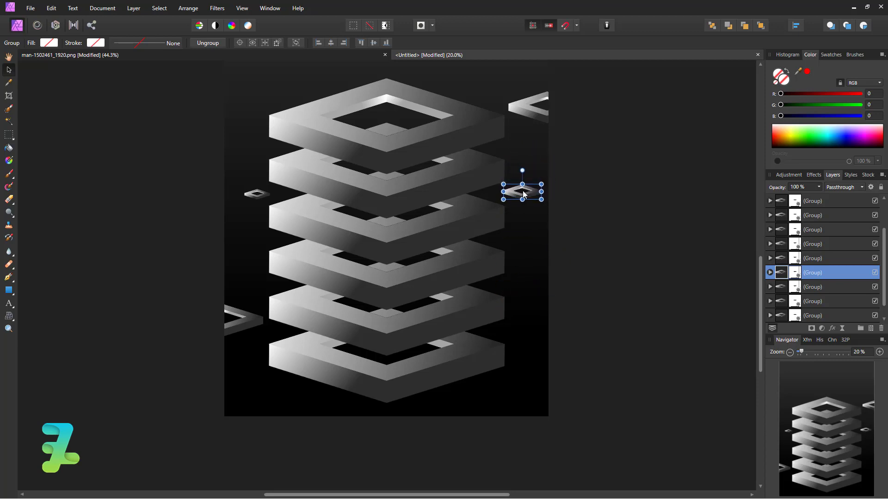
Place a copy of the small right diamond up beside the top slab
click(589, 282)
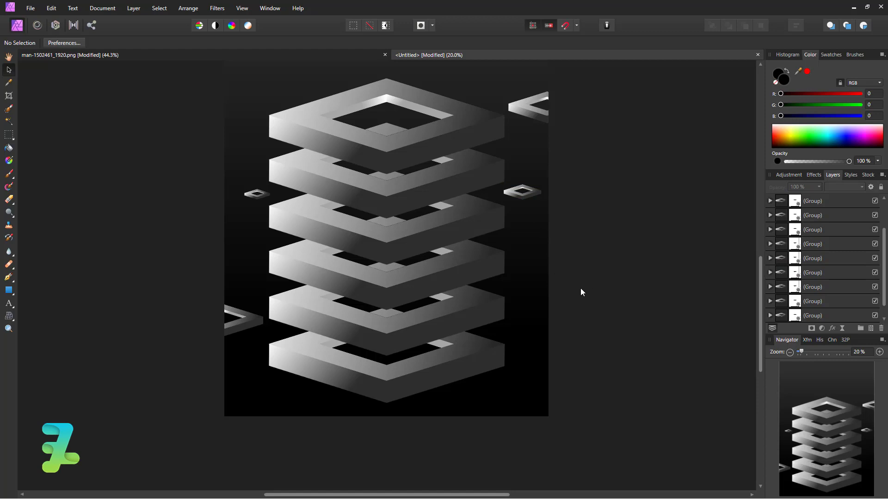
scroll(580, 293, up, 2)
scroll(581, 292, up, 1)
scroll(581, 293, up, 2)
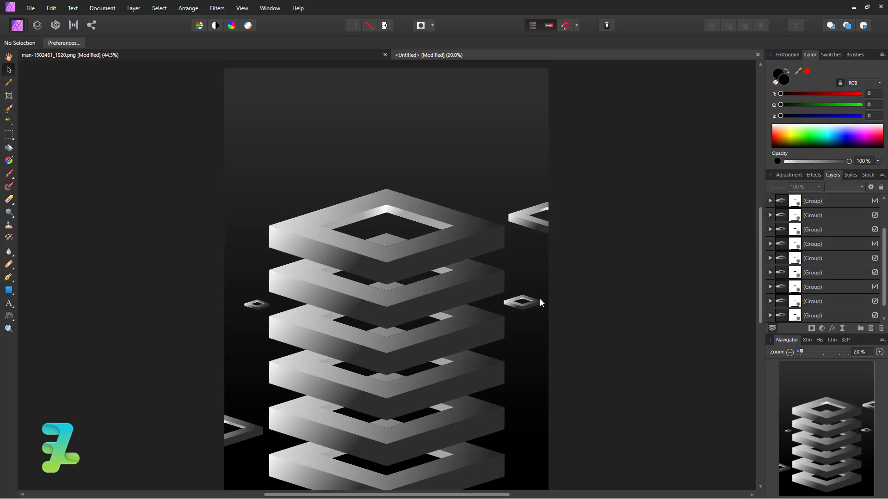
click(529, 307)
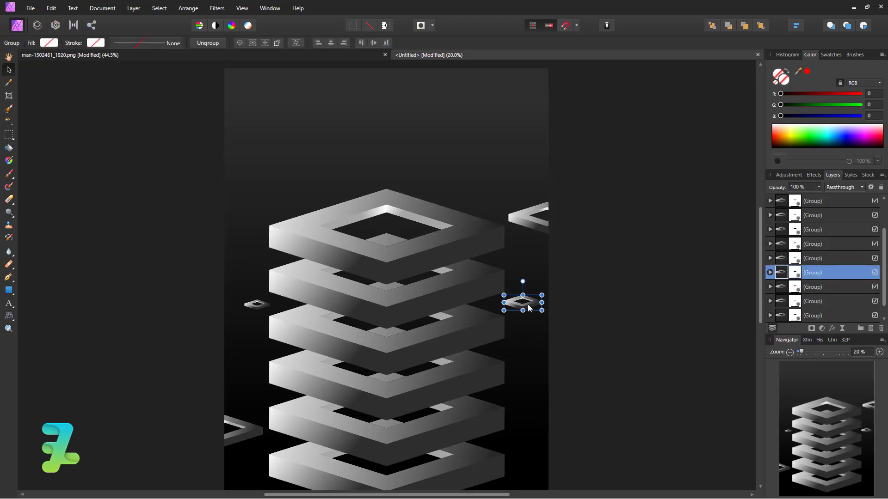
key(ctrl+j)
drag(529, 308, 495, 192)
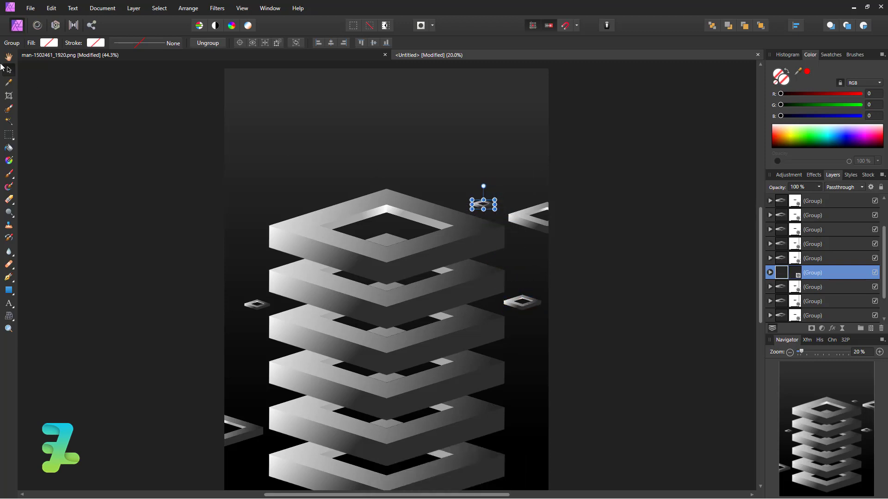
Place a copy of the lower-left arrow piece up beside the top slab
click(637, 308)
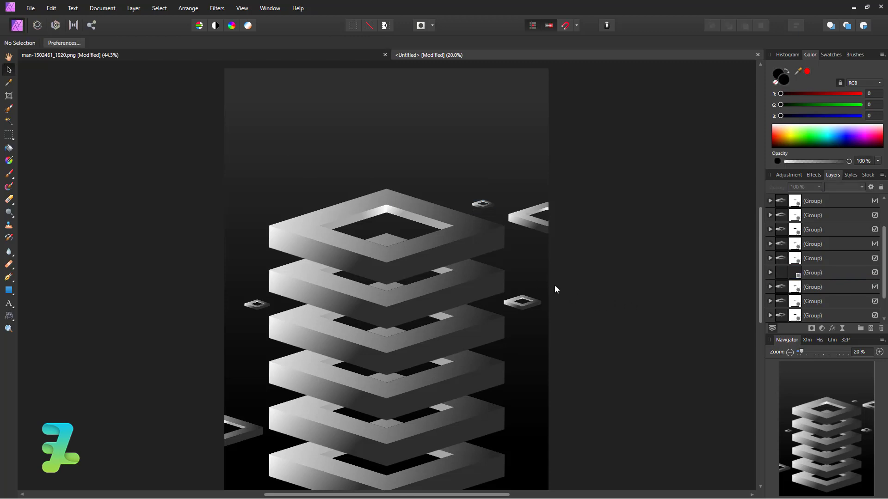
click(255, 432)
key(ctrl+j)
mouse_move(255, 432)
mouse_down()
mouse_move(247, 258)
mouse_move(238, 263)
mouse_move(245, 254)
mouse_up()
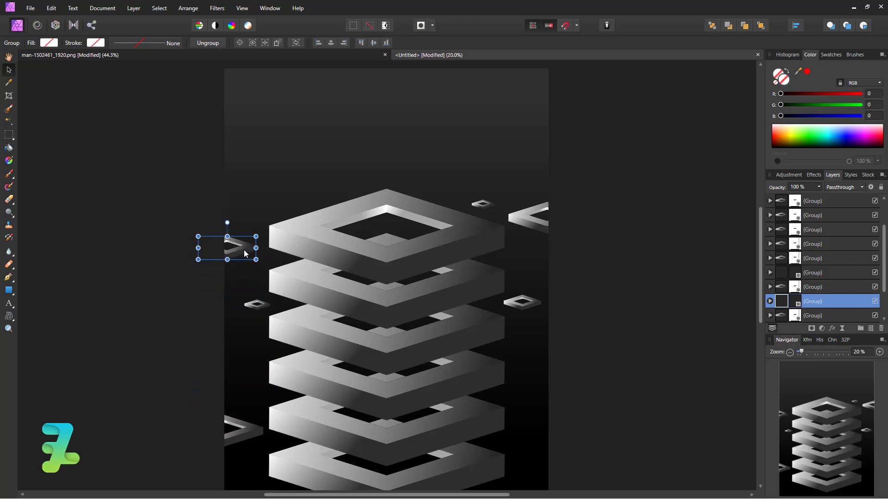
scroll(400, 312, down, 2)
scroll(400, 311, down, 2)
Add a diamond copy near the bottom slab and a shrunken arrow copy below it
click(537, 234)
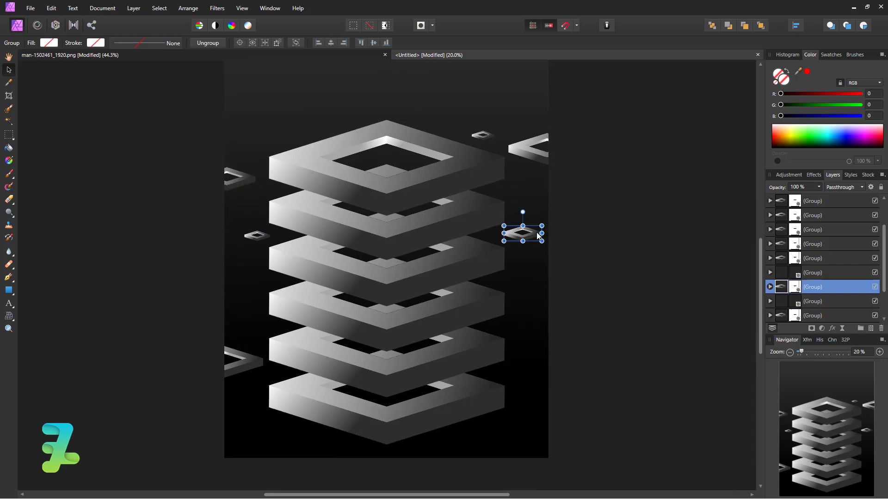
key(ctrl+j)
mouse_move(517, 241)
mouse_down()
mouse_move(530, 410)
mouse_move(527, 393)
mouse_move(496, 389)
mouse_move(527, 394)
mouse_move(511, 387)
mouse_up()
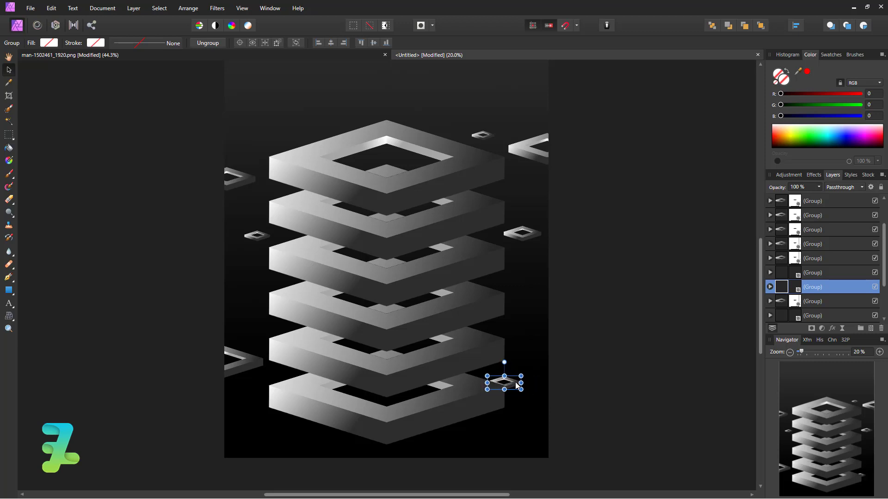
click(564, 375)
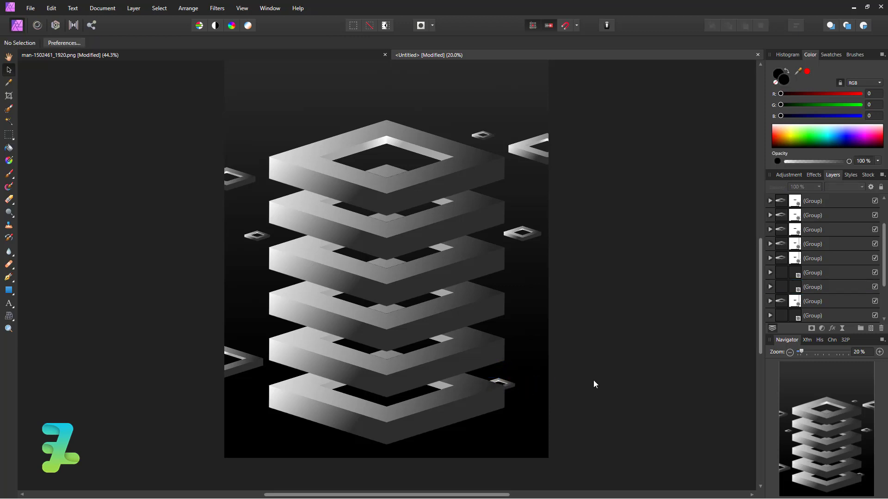
click(255, 362)
key(ctrl+j)
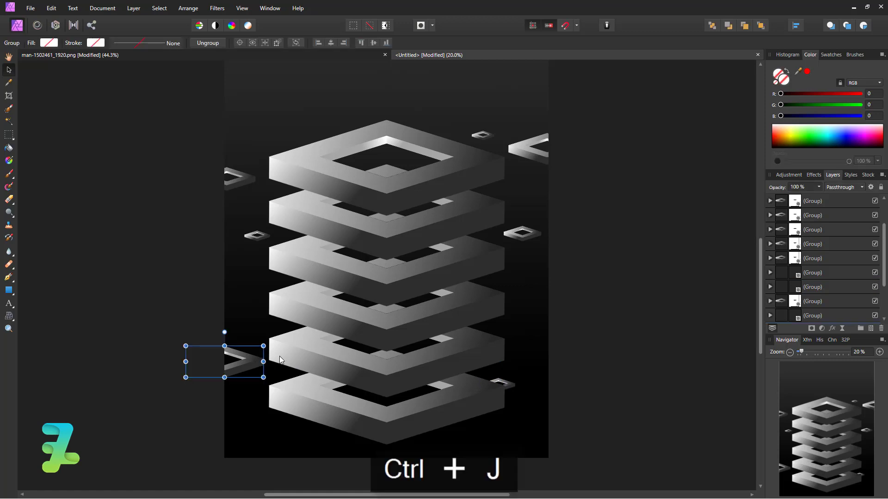
drag(243, 354, 328, 427)
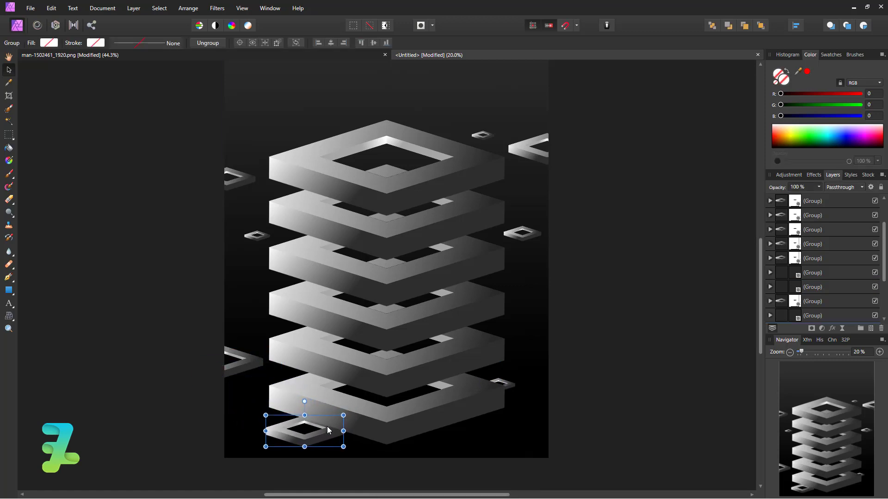
drag(266, 446, 297, 440)
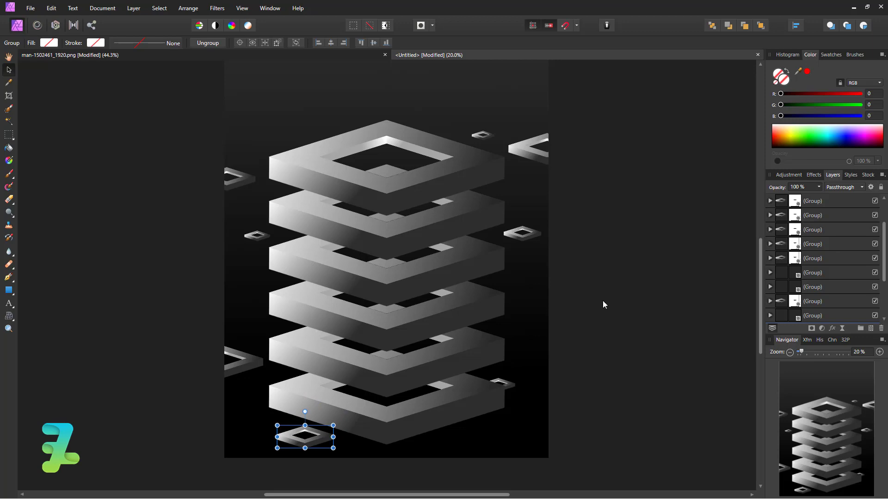
scroll(603, 300, up, 5)
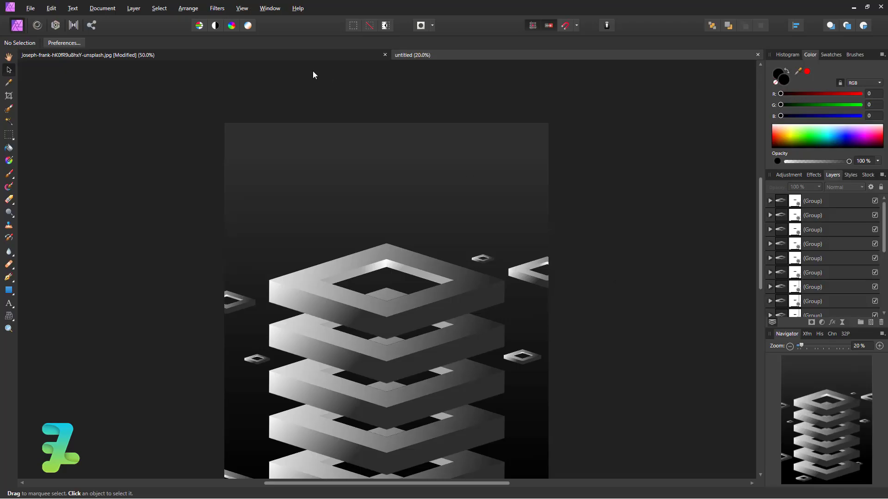
Float the woman photo document and drag its cut-out woman layer into the poster
click(318, 56)
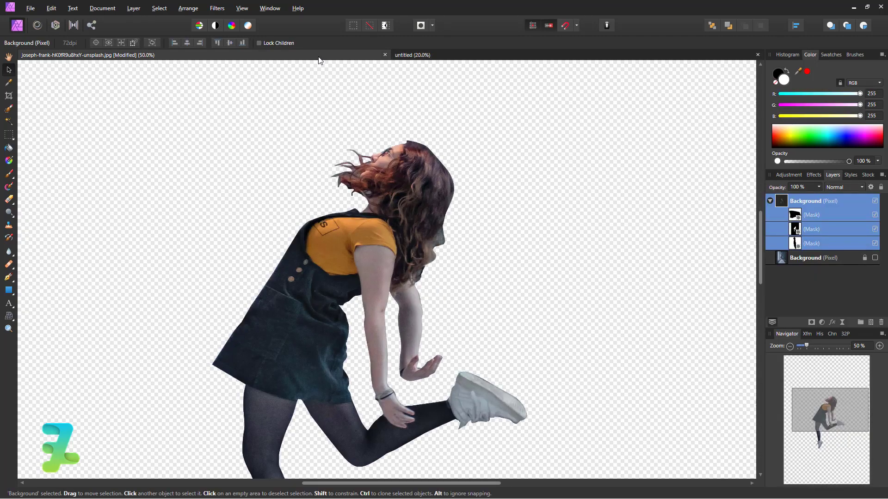
drag(318, 58, 324, 173)
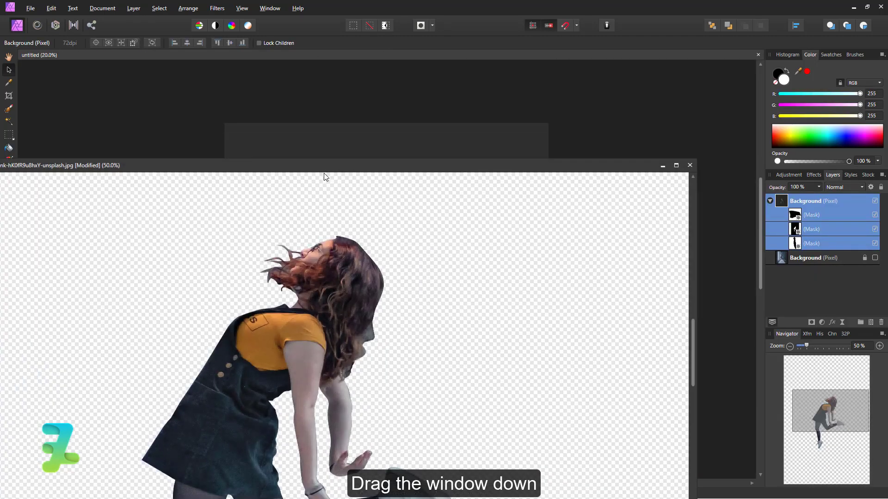
click(875, 257)
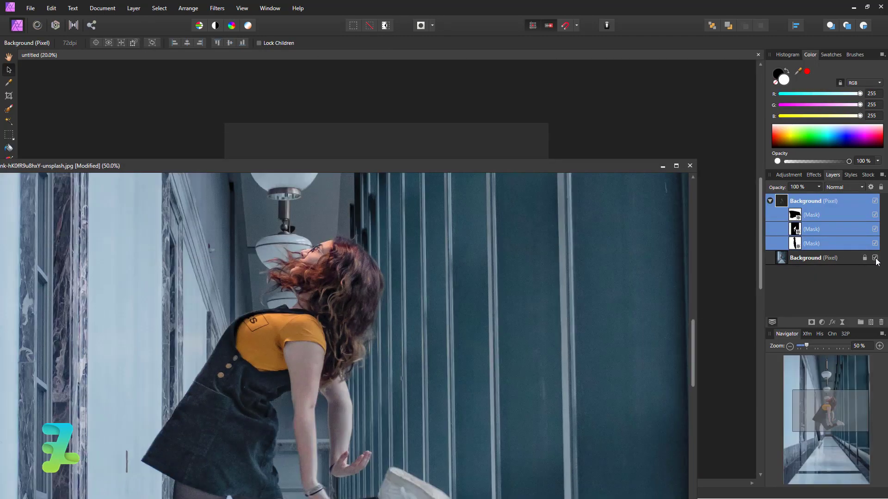
click(769, 201)
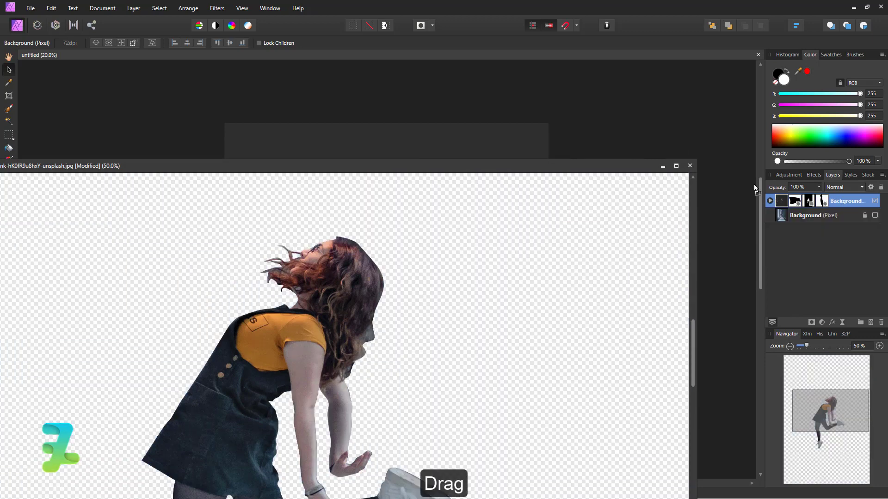
mouse_move(425, 143)
mouse_down()
mouse_move(435, 151)
mouse_move(421, 51)
mouse_up()
Scale the woman up and set her kneeling on the top slab's rim, leg over the front edge
click(98, 58)
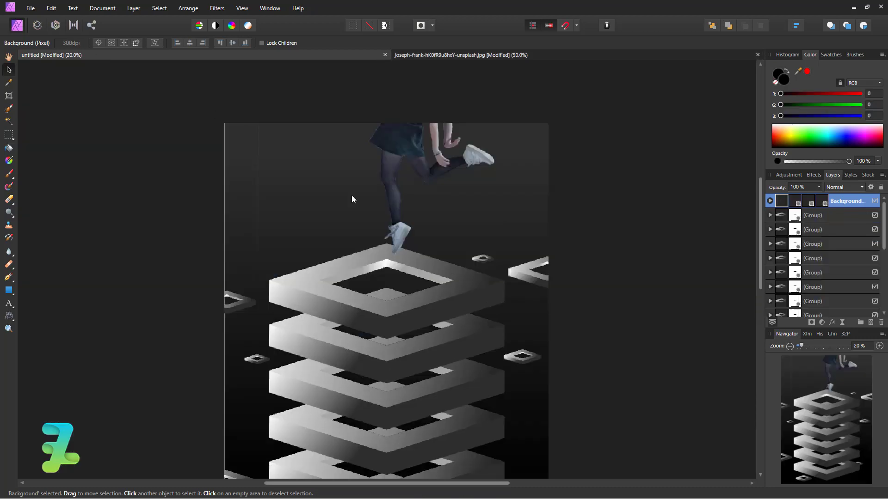
key(ctrl+minus)
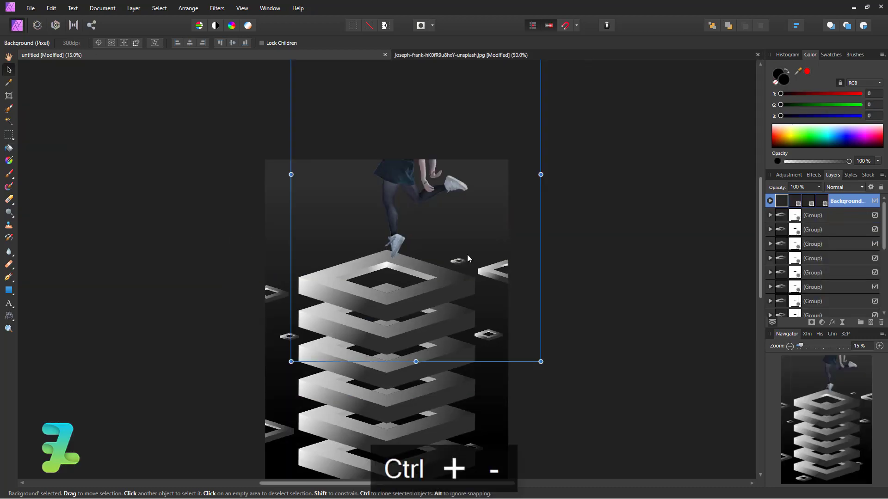
key(ctrl+minus)
key(ctrl+equal)
drag(395, 188, 372, 244)
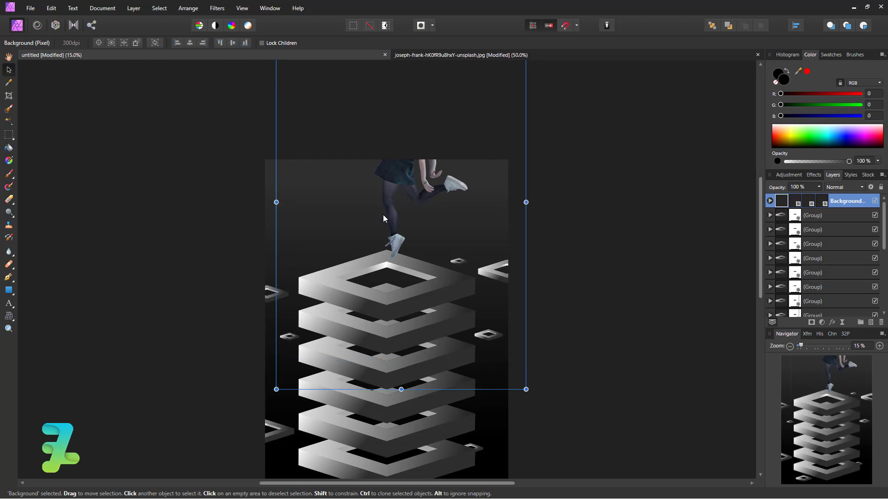
drag(518, 418, 429, 287)
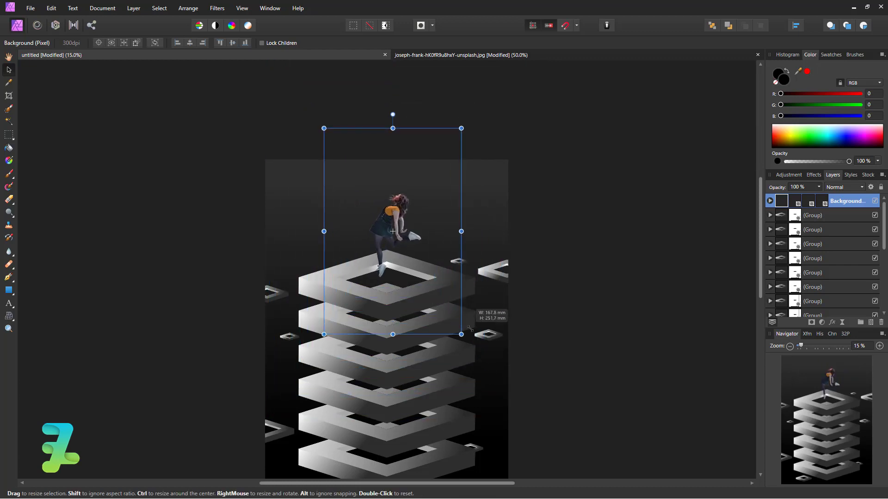
drag(430, 287, 463, 338)
drag(392, 213, 390, 254)
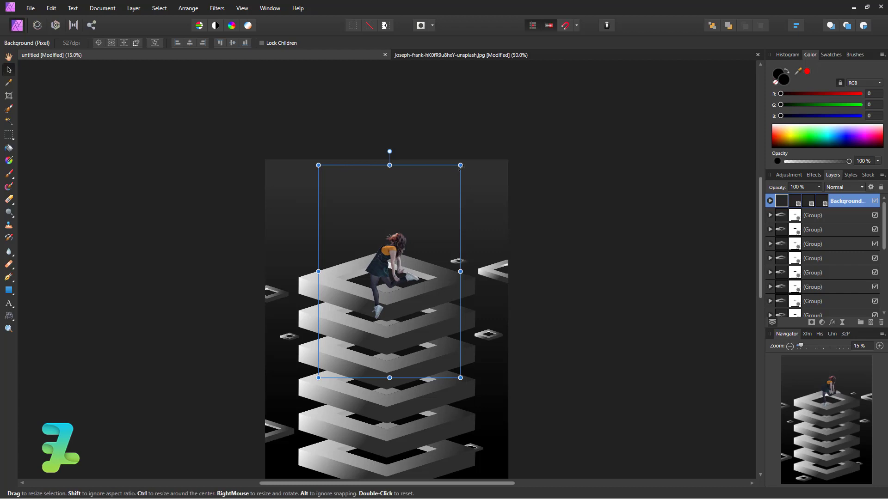
drag(461, 165, 501, 139)
drag(396, 243, 384, 261)
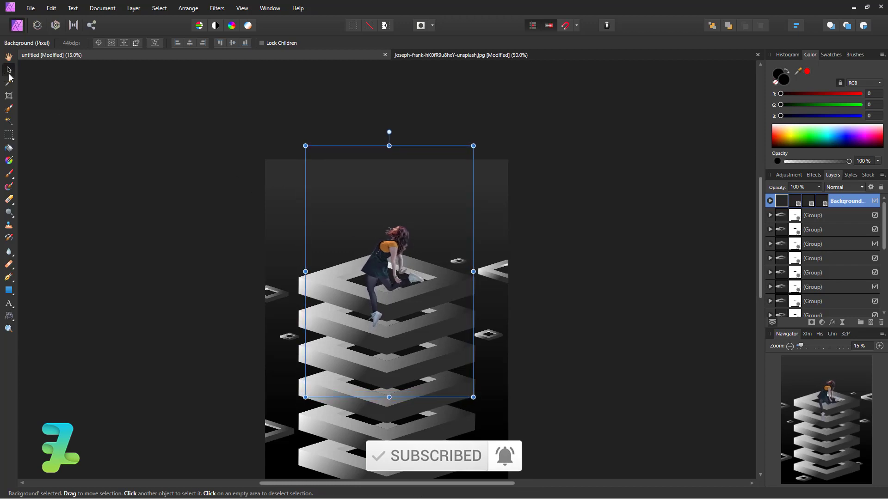
click(653, 254)
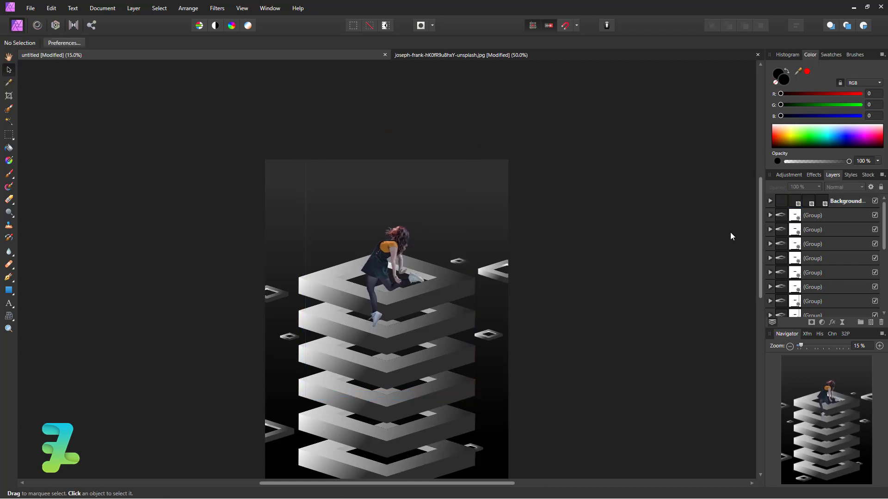
Mask the woman with the top slab's selection and invert it so the slab rim overlaps her
click(770, 216)
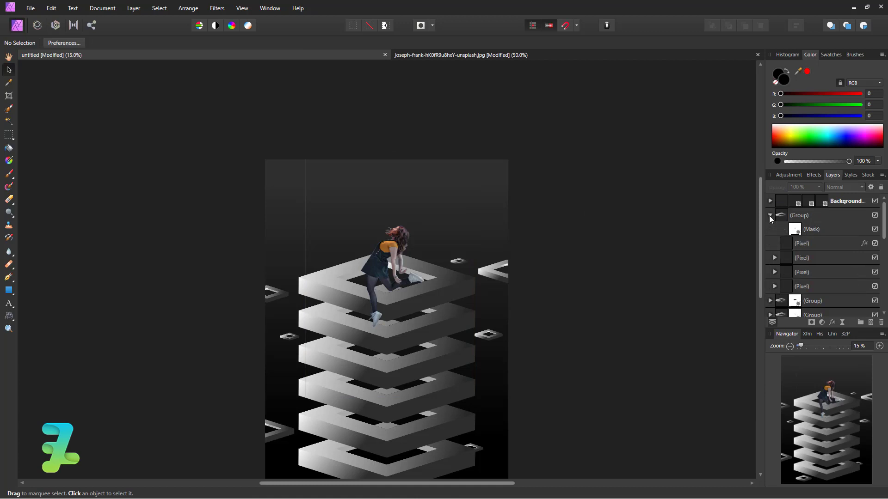
click(770, 216)
click(875, 215)
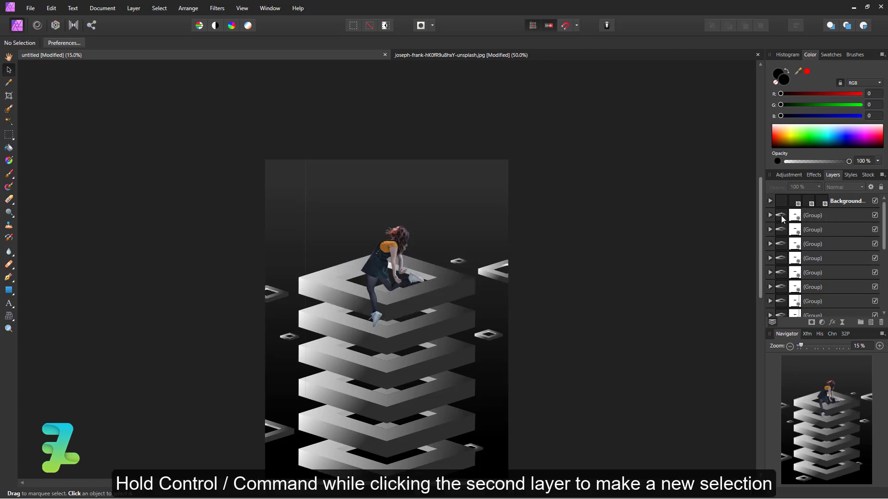
ctrl+click(782, 216)
click(790, 204)
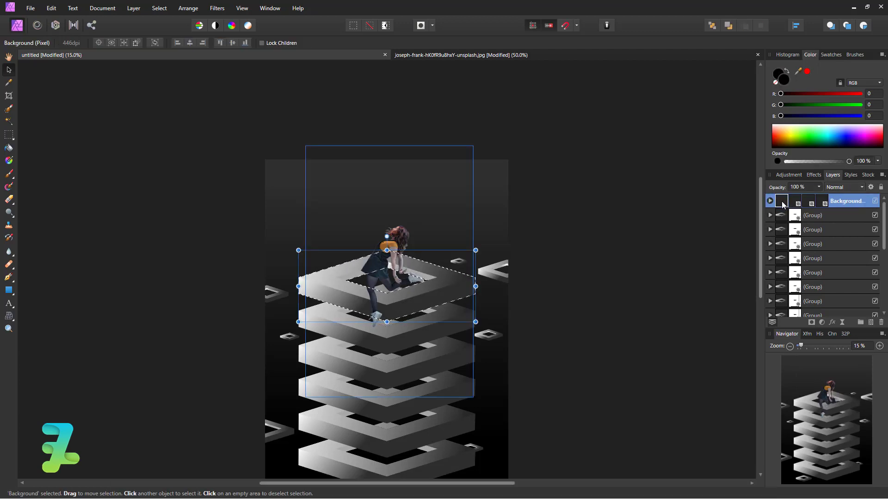
click(811, 323)
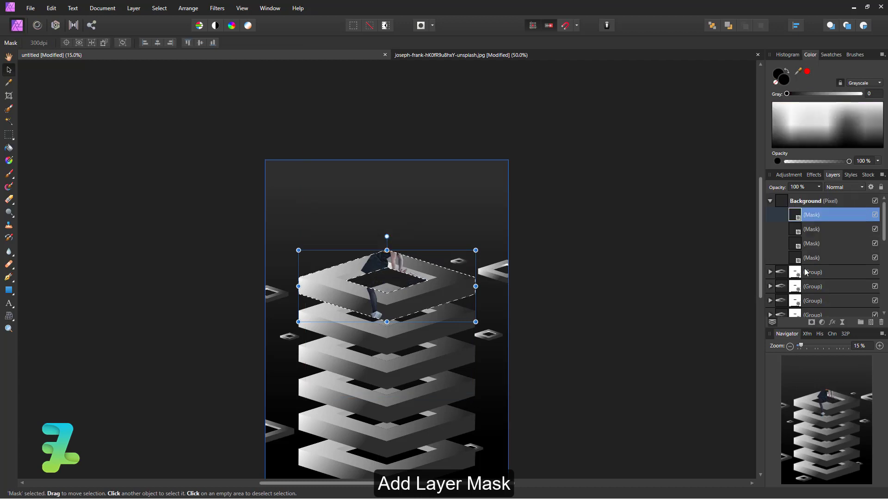
key(ctrl+d)
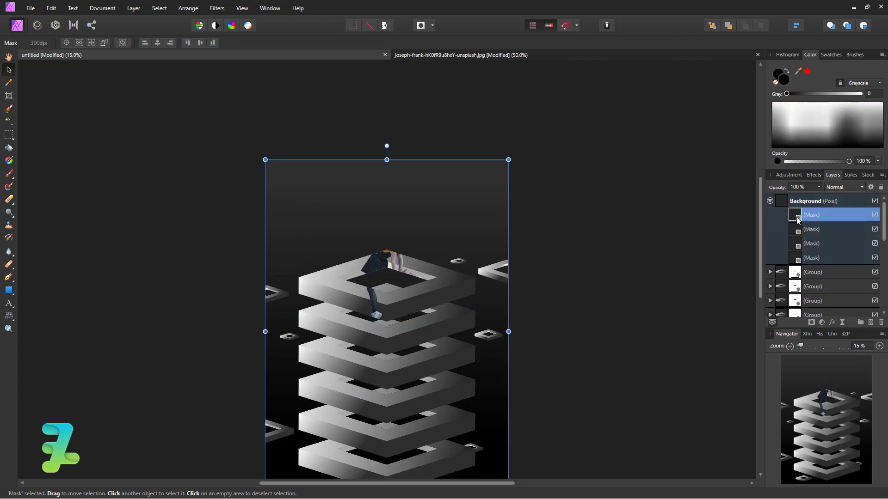
key(ctrl+i)
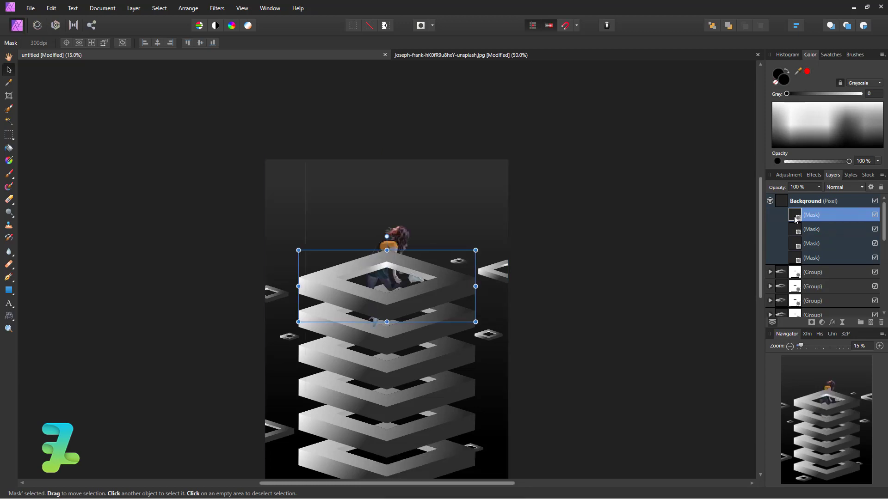
key(ctrl+equal)
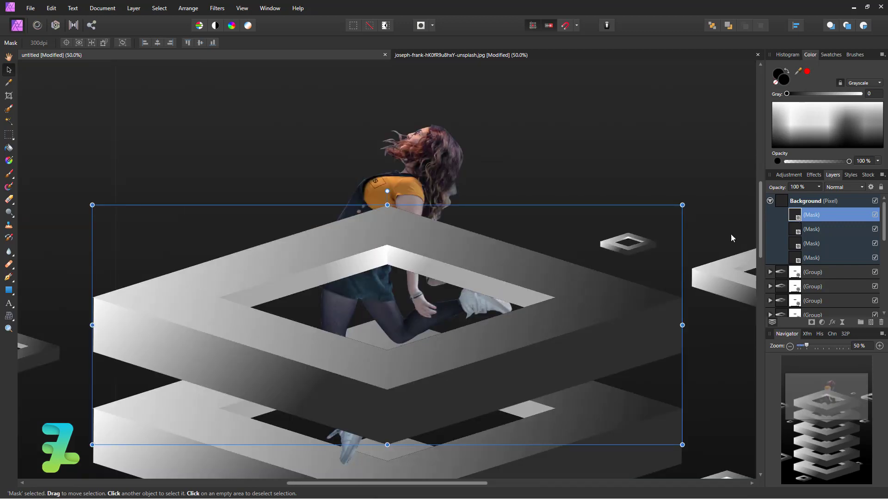
click(9, 173)
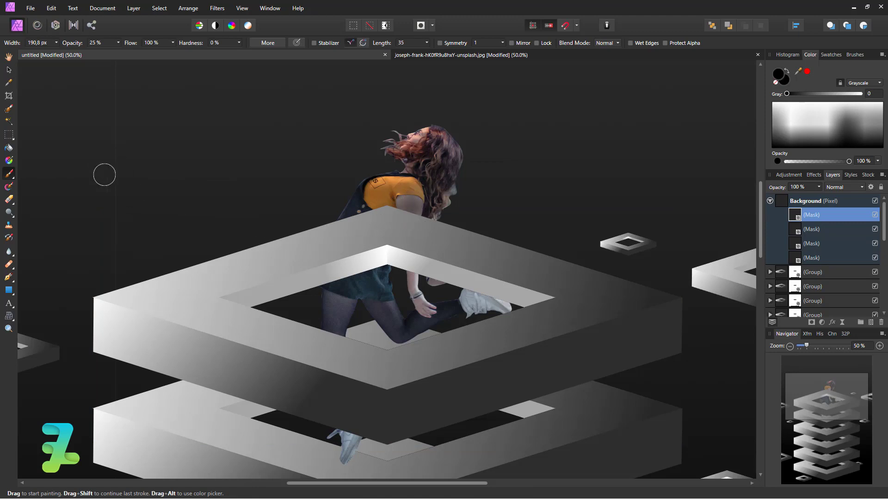
Paint white at full opacity on the mask to restore her torso, dress and shoe top
key(ctrl+z)
click(803, 120)
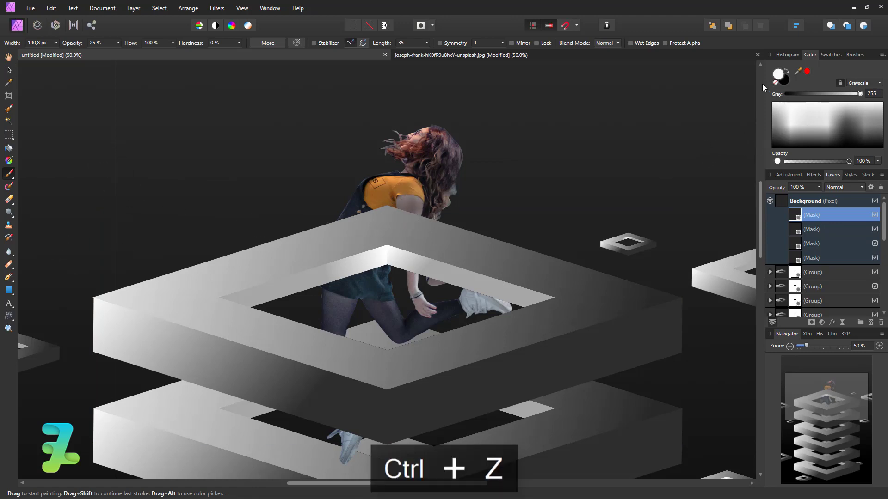
drag(324, 252, 391, 236)
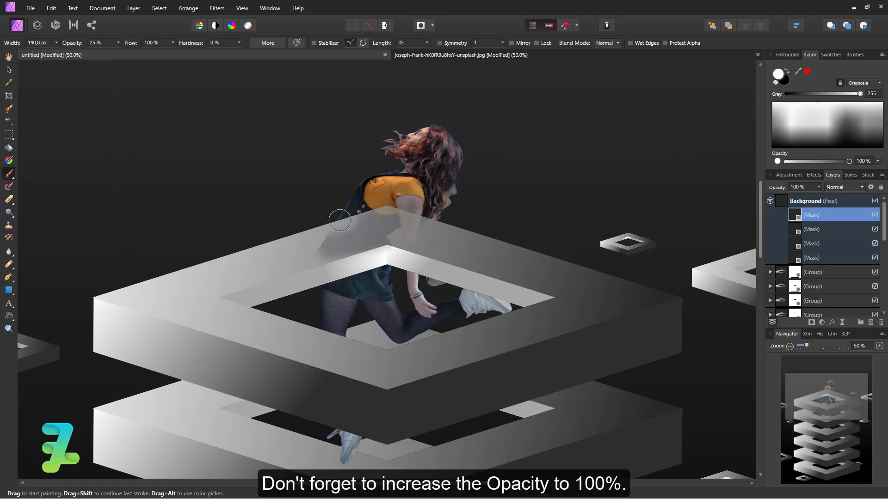
click(119, 43)
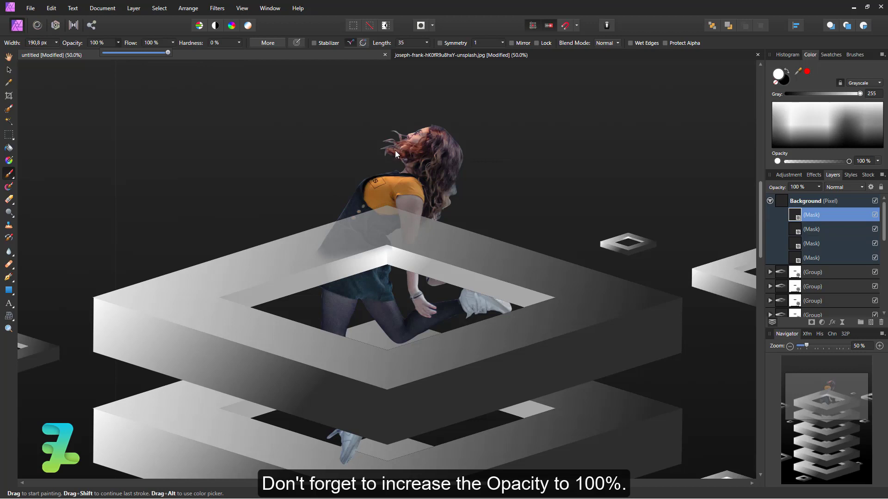
mouse_move(401, 213)
mouse_down()
mouse_move(411, 244)
mouse_move(441, 279)
mouse_move(462, 259)
mouse_move(393, 238)
mouse_move(424, 253)
mouse_up()
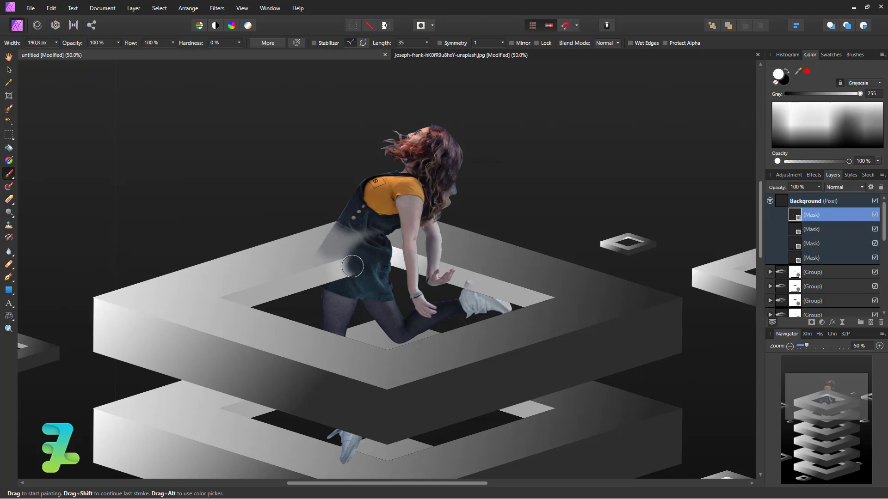
mouse_move(352, 266)
mouse_down()
mouse_move(319, 278)
mouse_move(333, 245)
mouse_move(260, 235)
mouse_up()
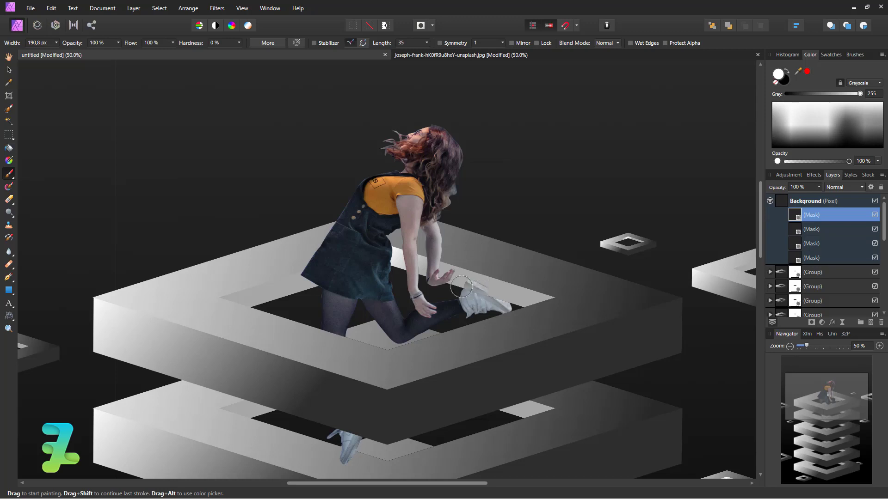
drag(462, 283, 506, 296)
Select the woman's layer and start a rectangular marquee over the poster's left strip
key(ctrl+minus)
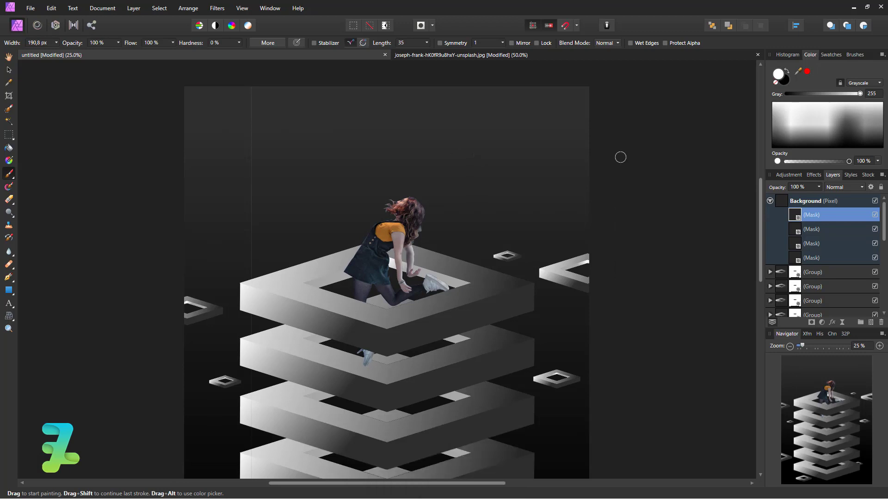
click(771, 202)
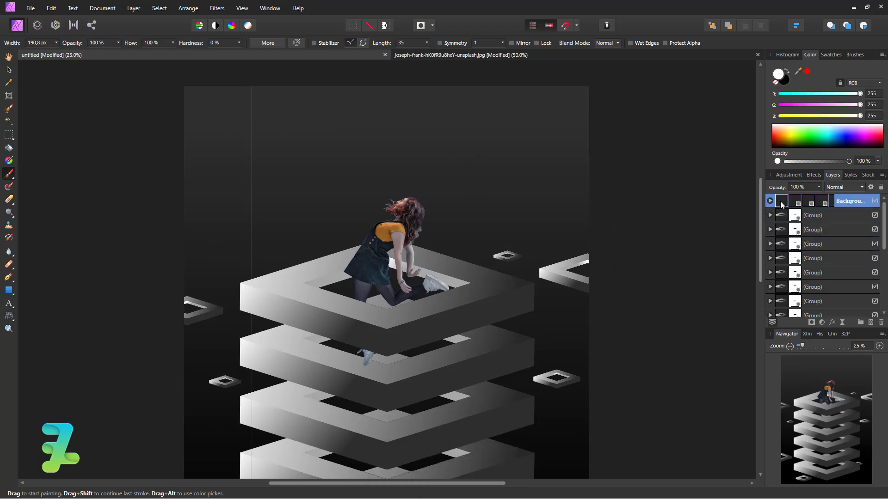
click(9, 136)
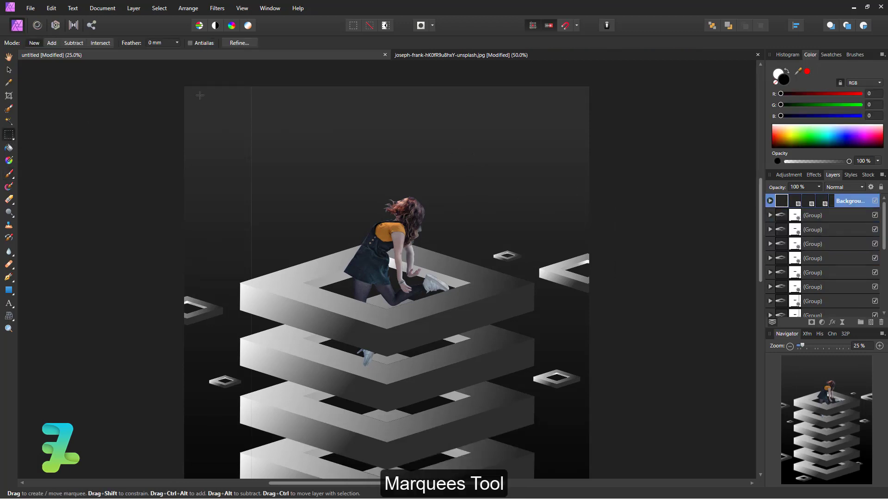
drag(212, 94, 284, 481)
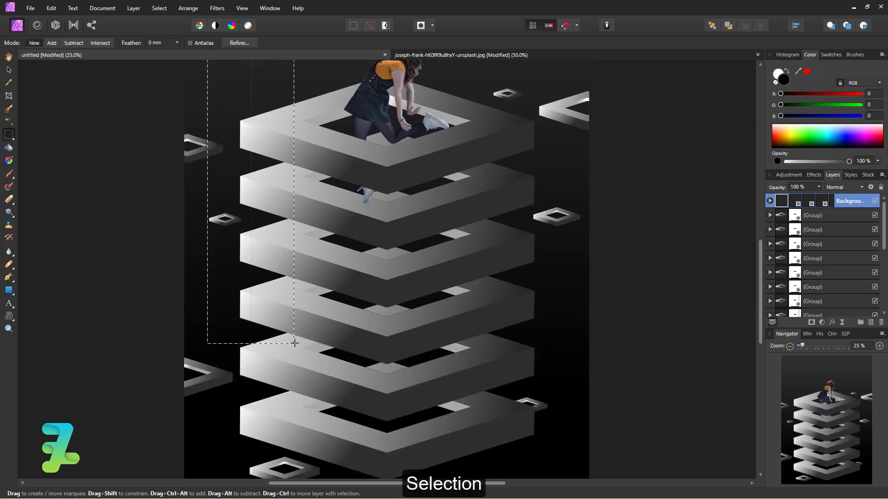
Add an inverted rectangular mask on the woman's layer hiding the leftover left-side photo strip
drag(284, 481, 294, 342)
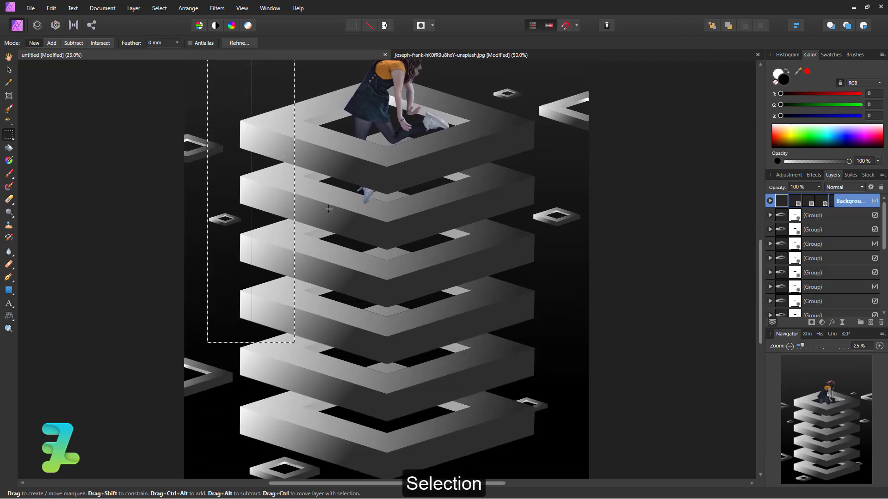
click(810, 322)
key(ctrl+d)
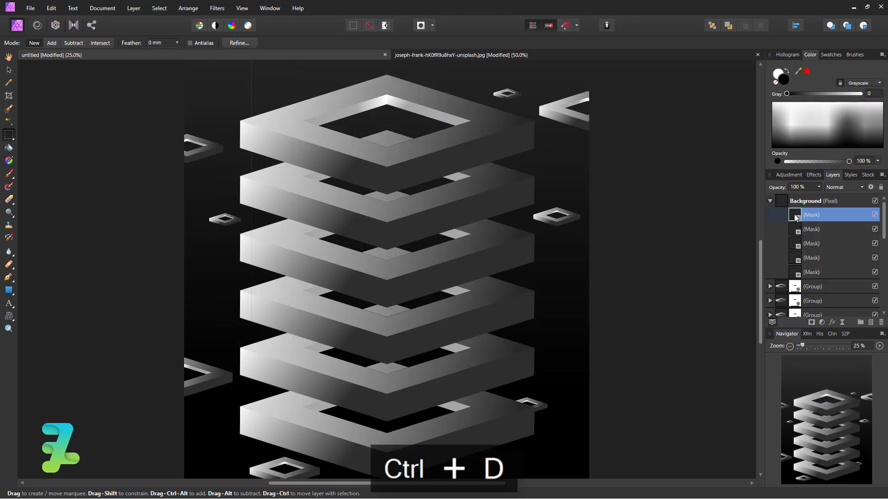
key(ctrl+i)
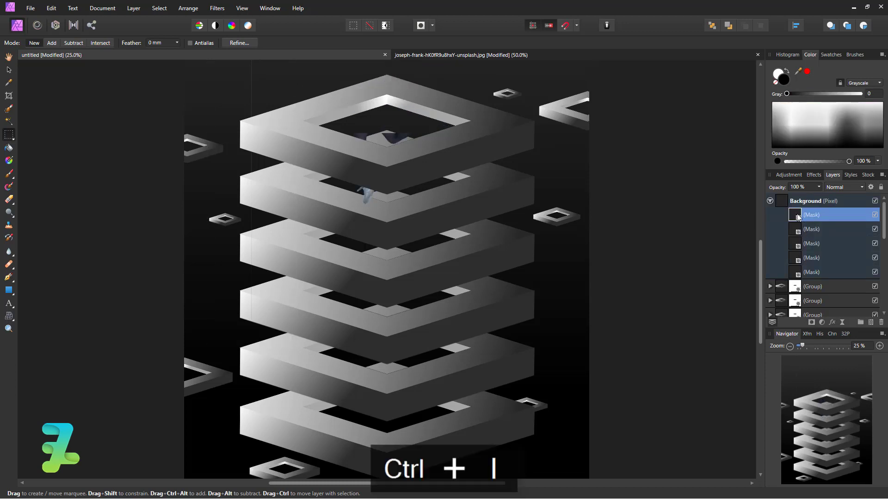
scroll(438, 141, up, 1)
scroll(439, 140, up, 5)
scroll(527, 172, up, 2)
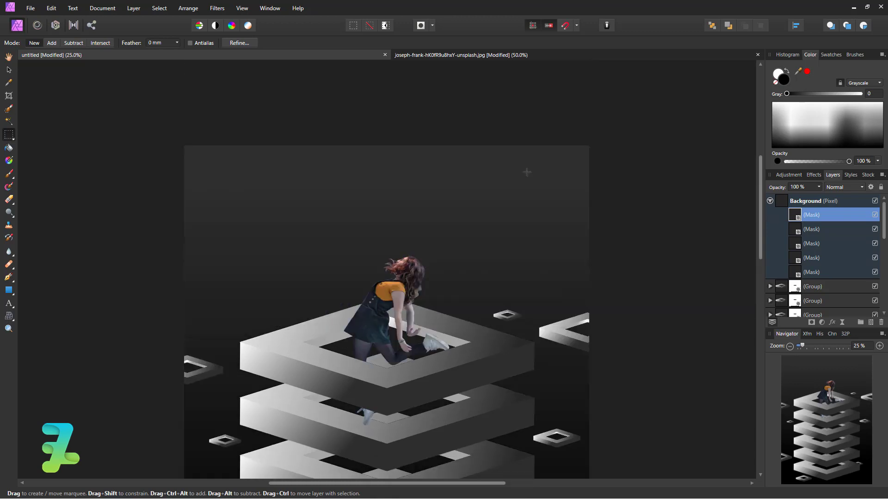
click(770, 201)
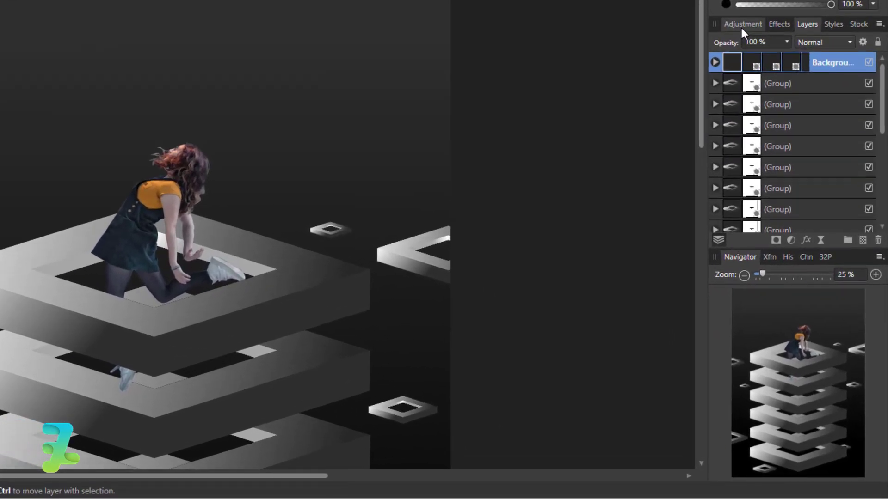
Nest a Brightness/Contrast adjustment in the woman's layer at -25% brightness and 11% contrast
click(784, 177)
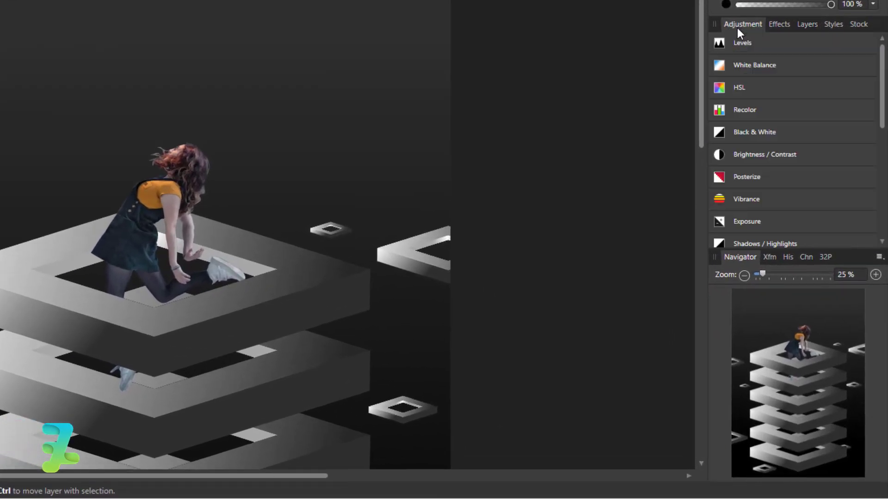
click(769, 153)
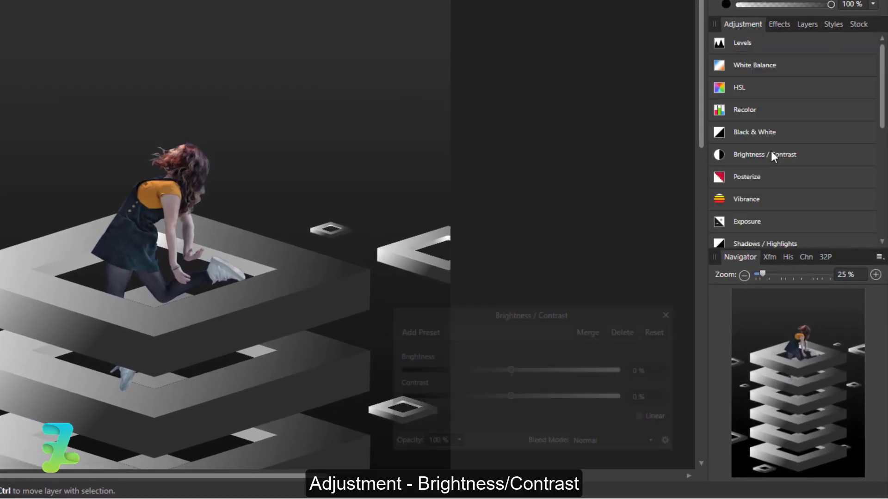
mouse_move(511, 370)
mouse_down()
mouse_move(488, 375)
mouse_move(531, 397)
mouse_up()
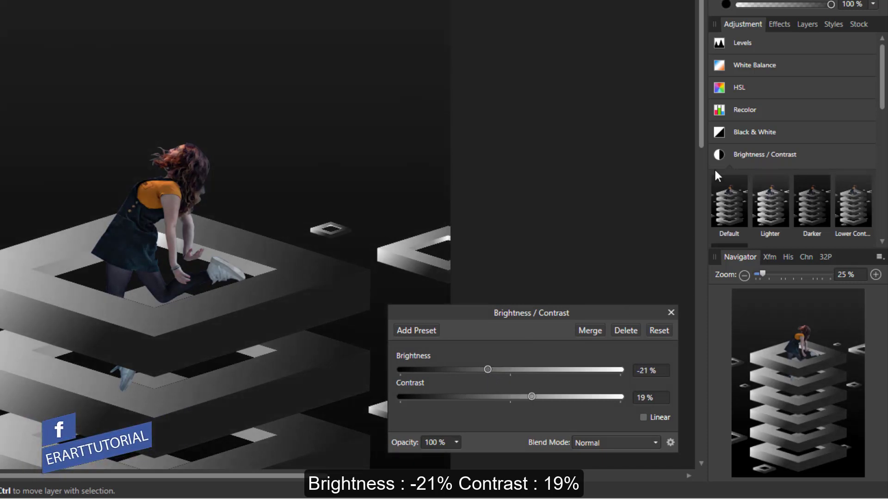
click(780, 24)
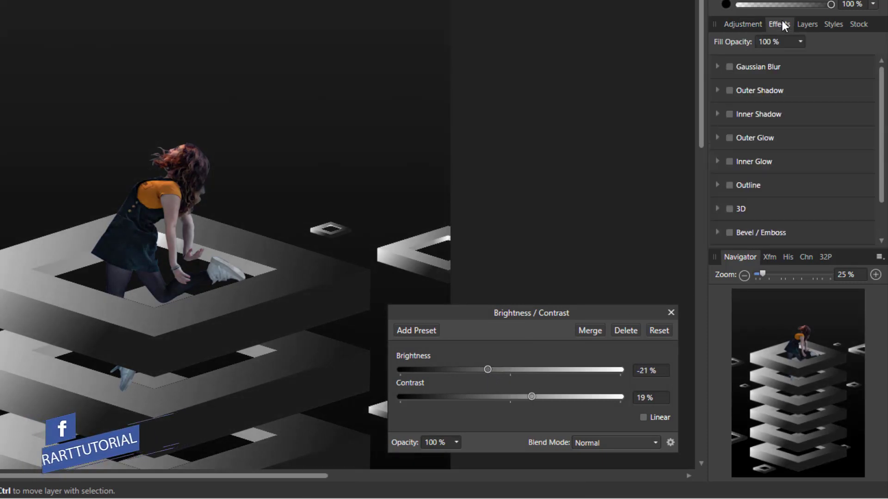
click(805, 24)
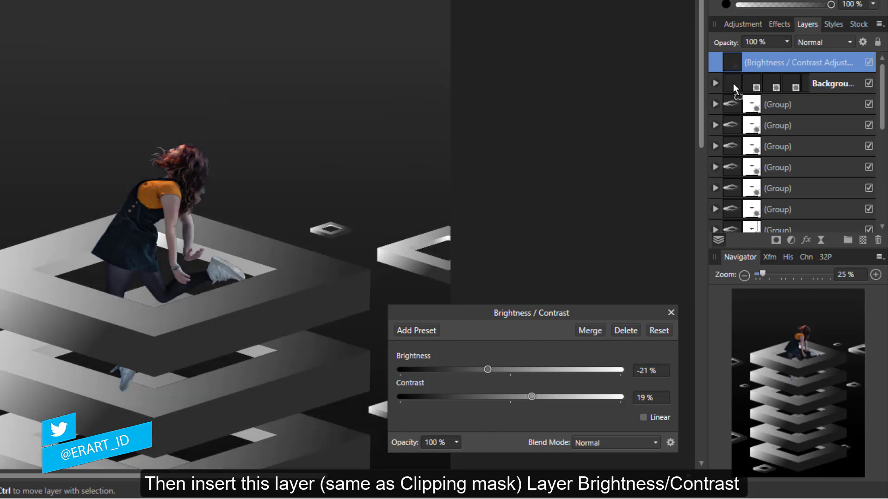
drag(733, 82, 733, 83)
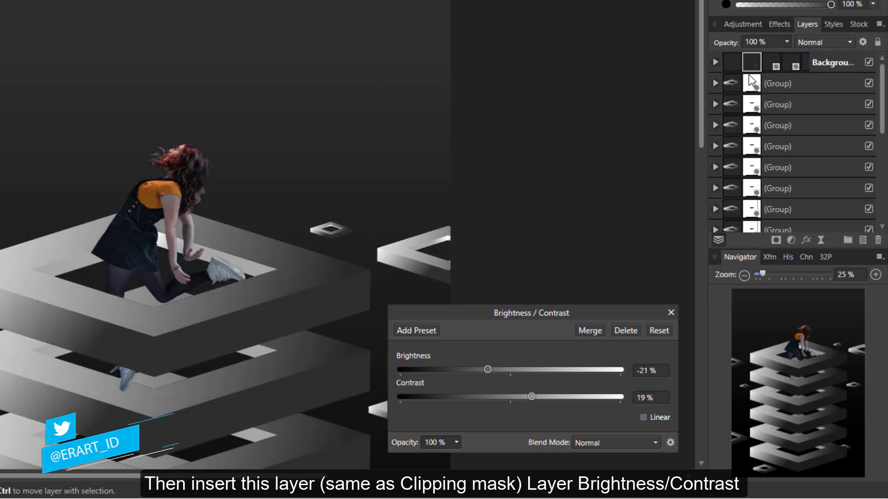
click(716, 62)
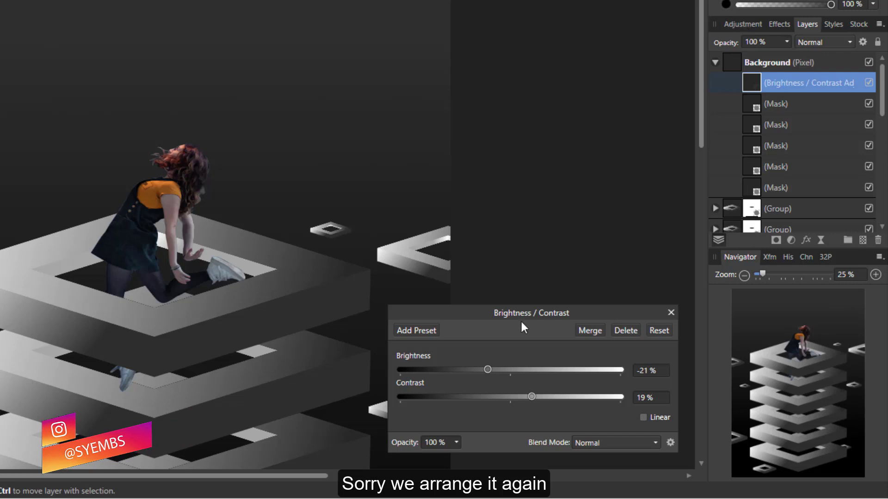
mouse_move(531, 396)
mouse_down()
mouse_move(567, 397)
mouse_move(523, 397)
mouse_up()
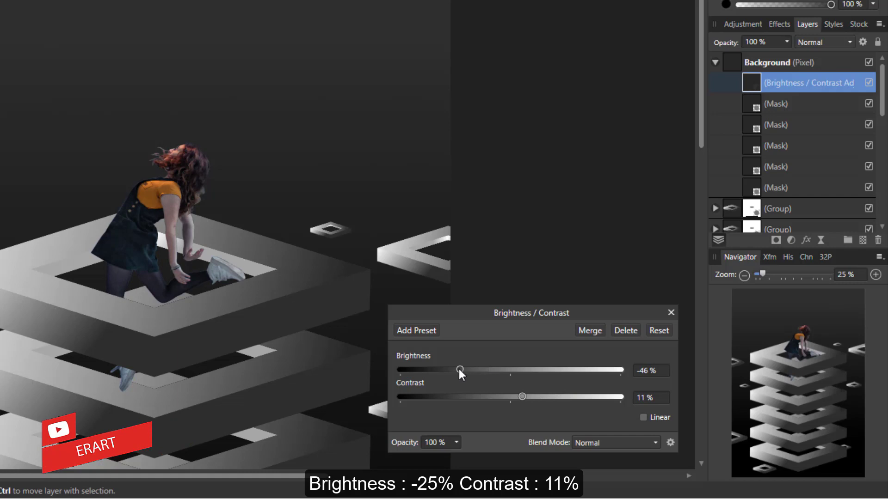
drag(460, 369, 484, 369)
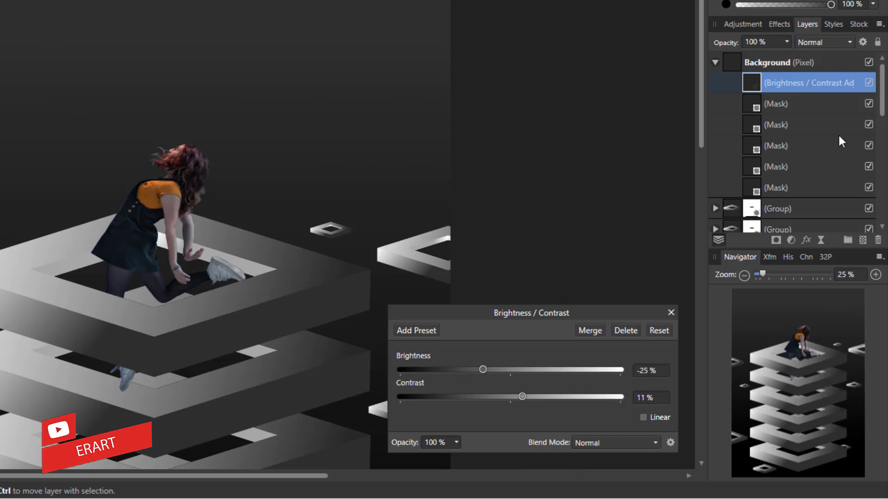
click(745, 24)
Nest a Vibrance adjustment beside Brightness/Contrast, set to -51% vibrance and 9% saturation
scroll(746, 92, down, 1)
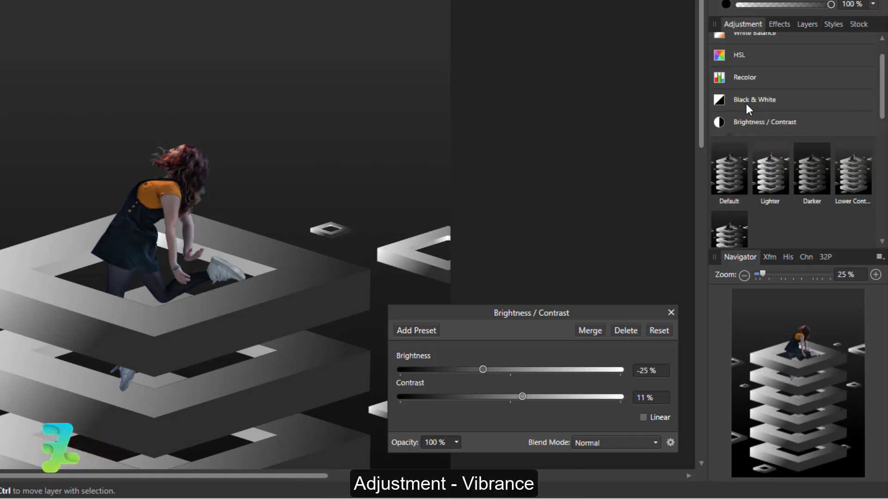
scroll(742, 158, down, 2)
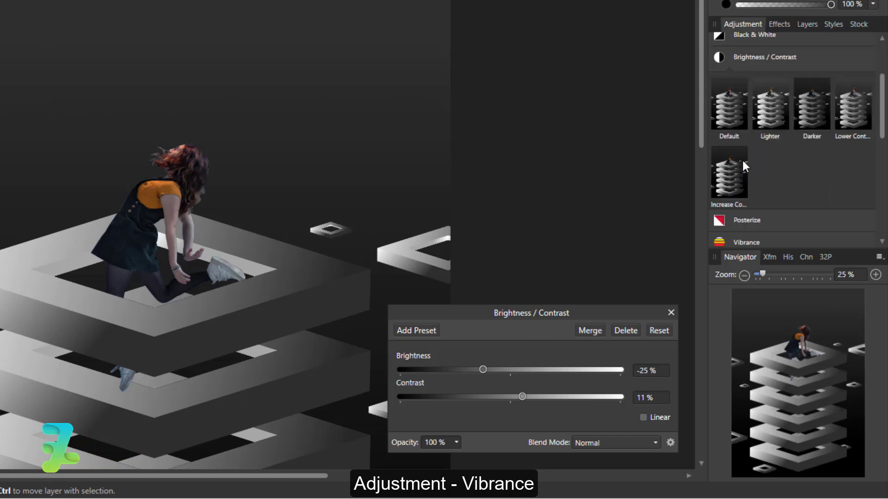
scroll(744, 162, down, 3)
click(753, 147)
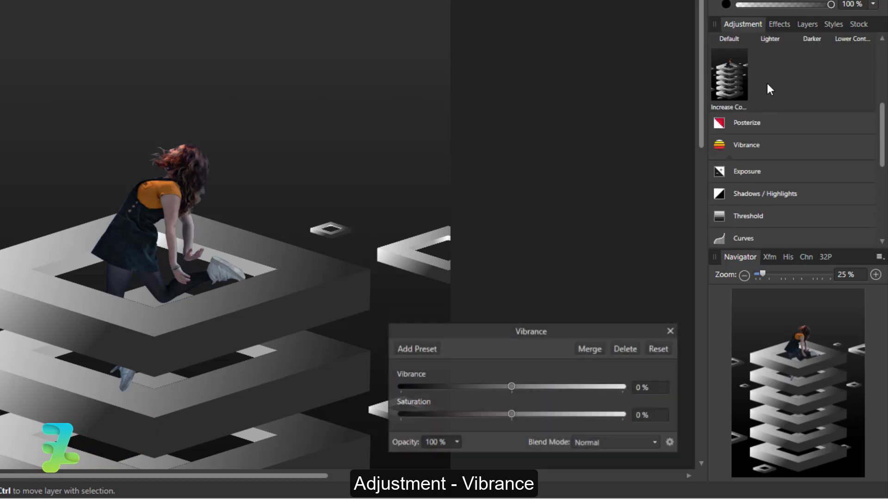
click(779, 25)
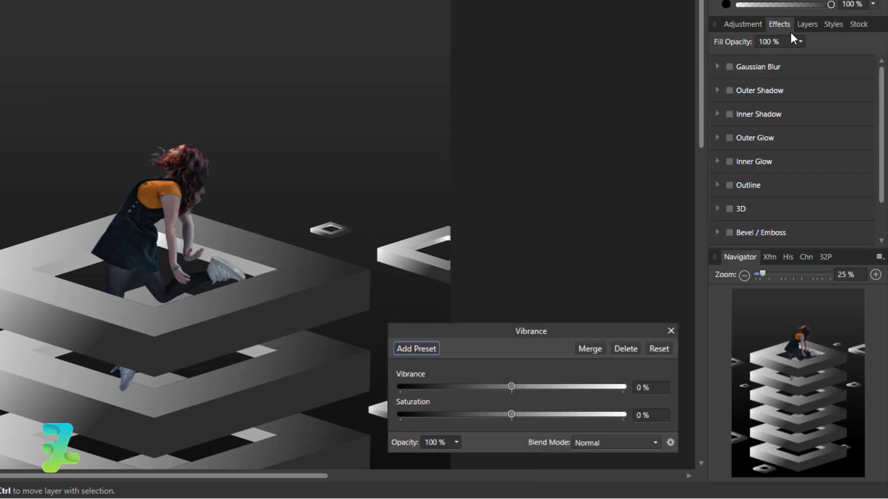
click(805, 25)
drag(732, 62, 748, 101)
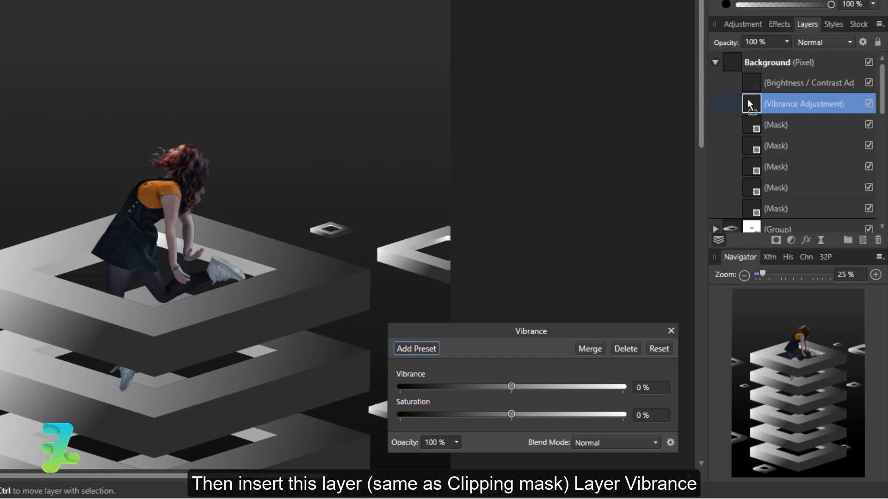
mouse_move(511, 387)
mouse_down()
mouse_move(543, 388)
mouse_move(511, 386)
mouse_up()
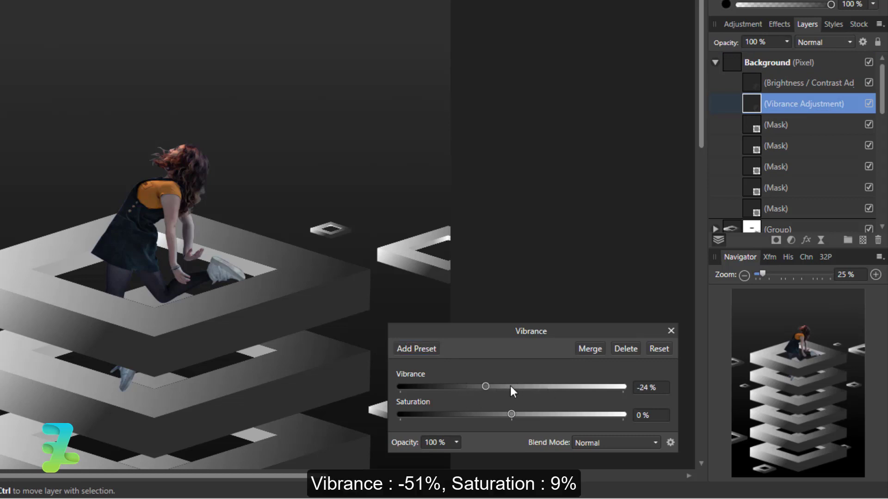
mouse_move(532, 415)
mouse_down()
mouse_move(558, 415)
mouse_move(521, 414)
mouse_move(467, 386)
mouse_up()
Close the Vibrance settings, collapse the Background layer and add an empty pixel layer on top
click(671, 331)
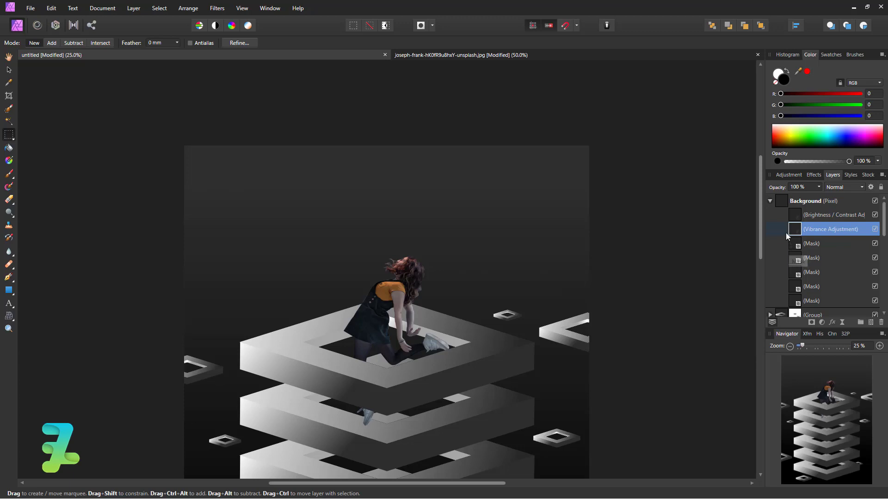
click(770, 201)
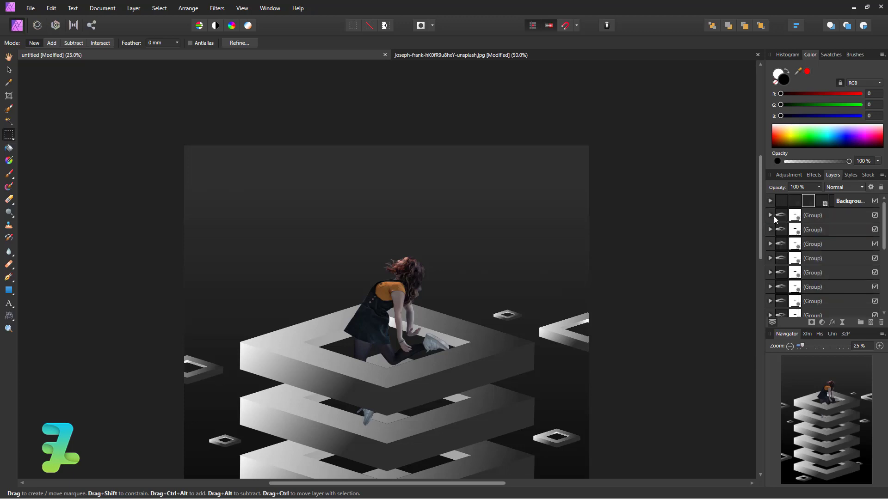
key(ctrl+minus)
key(ctrl+minus)
key(ctrl+minus)
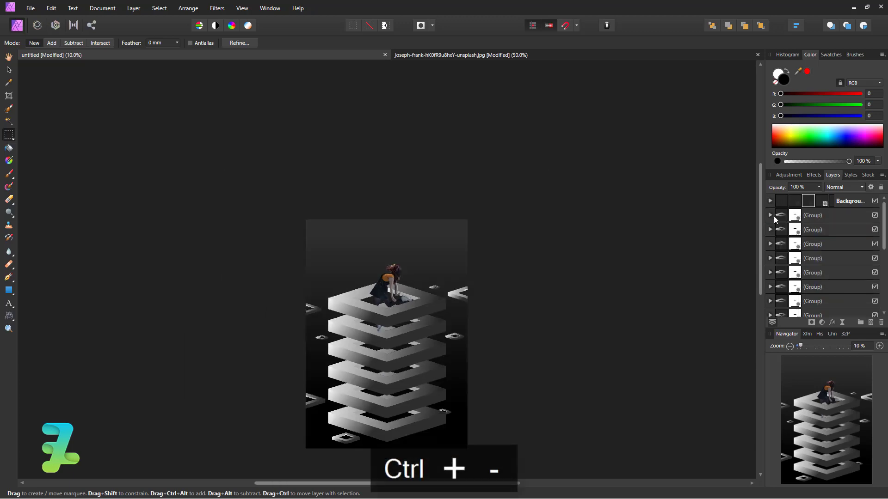
key(ctrl+equal)
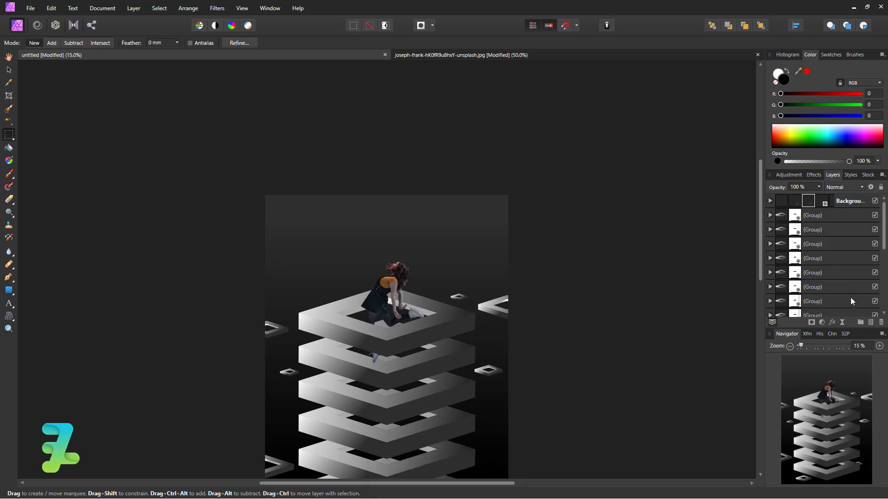
click(871, 322)
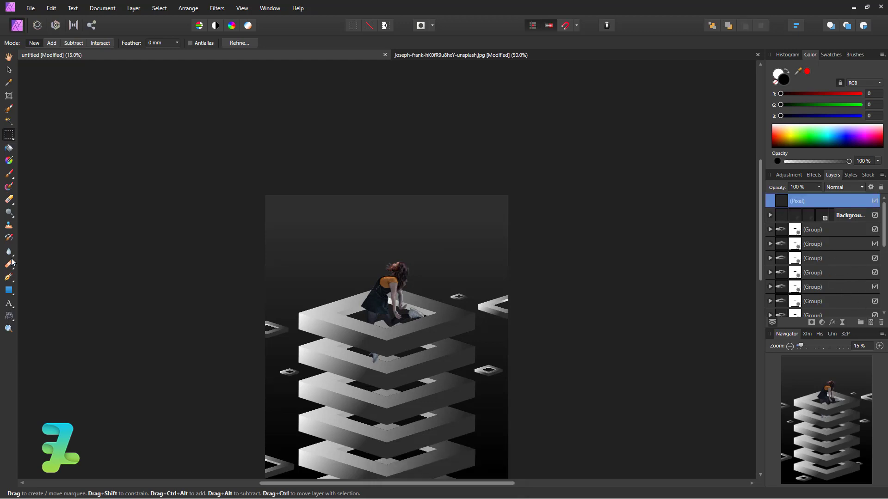
Set up a wide soft white brush and try test glow strokes near the top
click(9, 176)
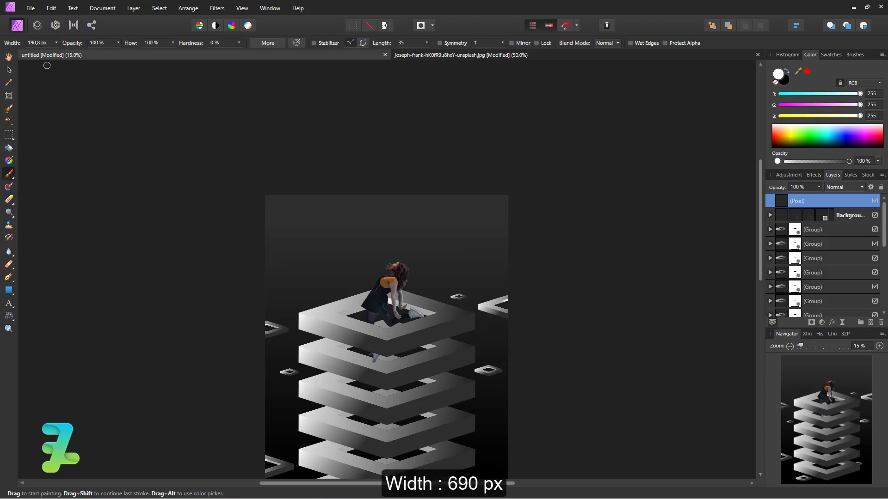
click(56, 43)
drag(50, 52, 68, 53)
click(356, 194)
key(ctrl+z)
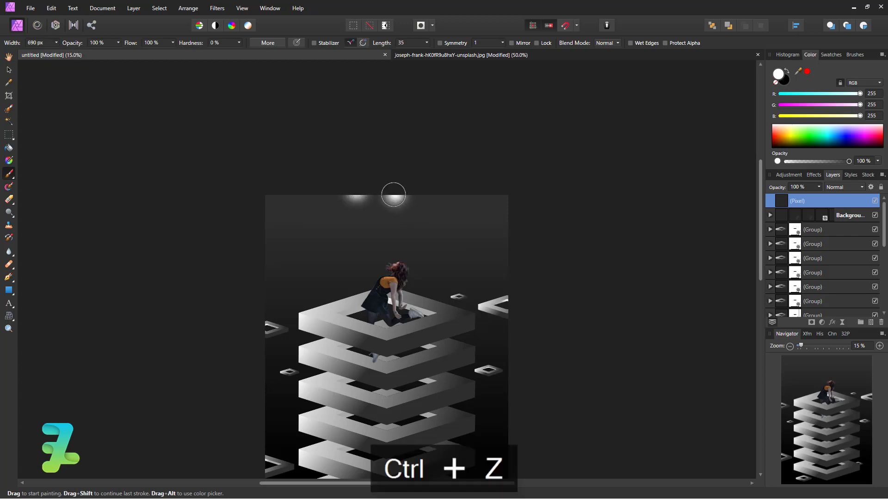
key(bracketright)
key(bracketright)
key(bracketright)
drag(377, 183, 377, 183)
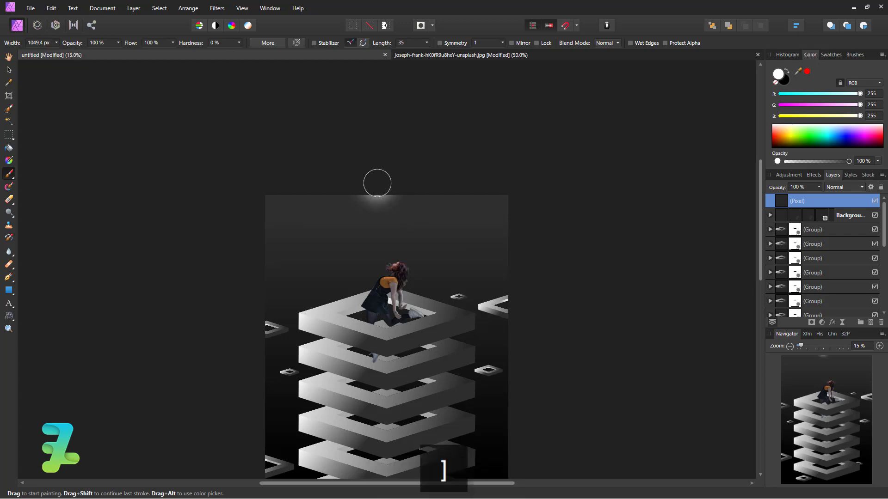
key(bracketright)
key(bracketright)
key(bracketright)
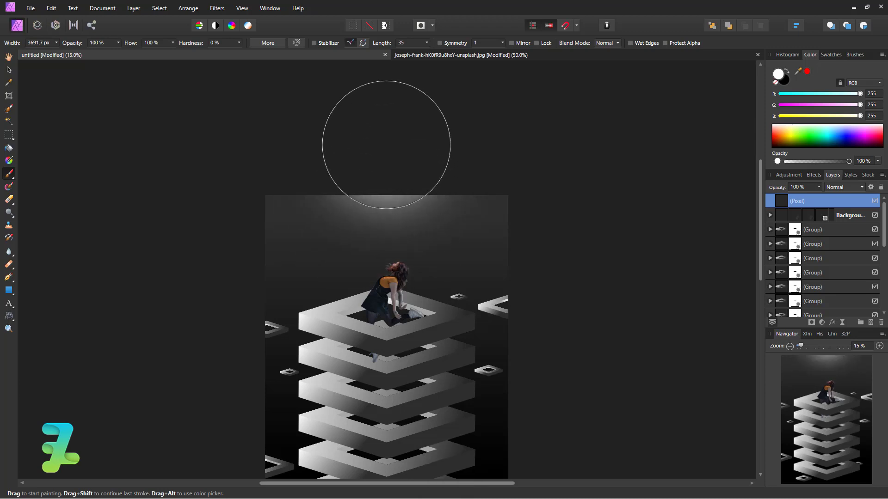
key(ctrl+z)
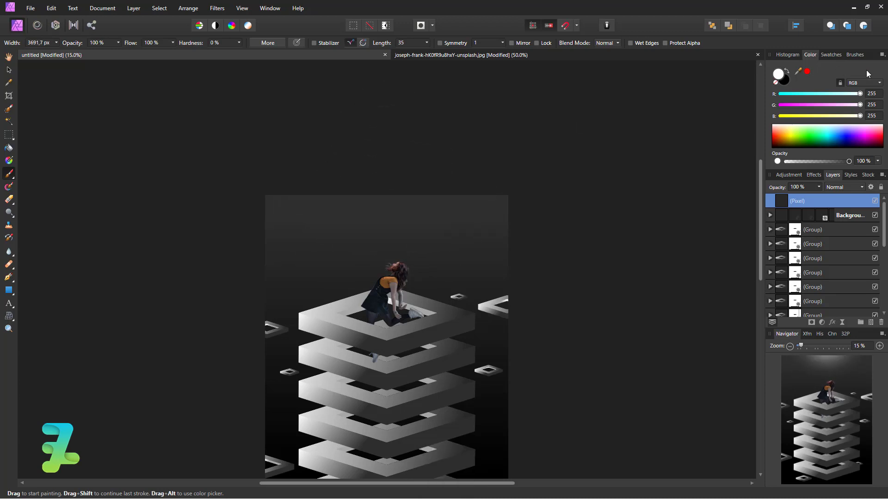
Paint the soft white glow across the top centre with a 4096 px brush
click(384, 173)
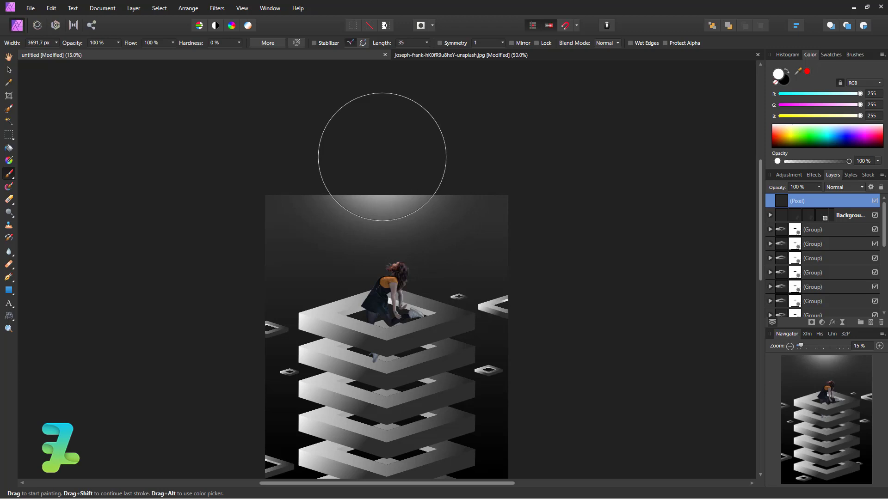
key(])
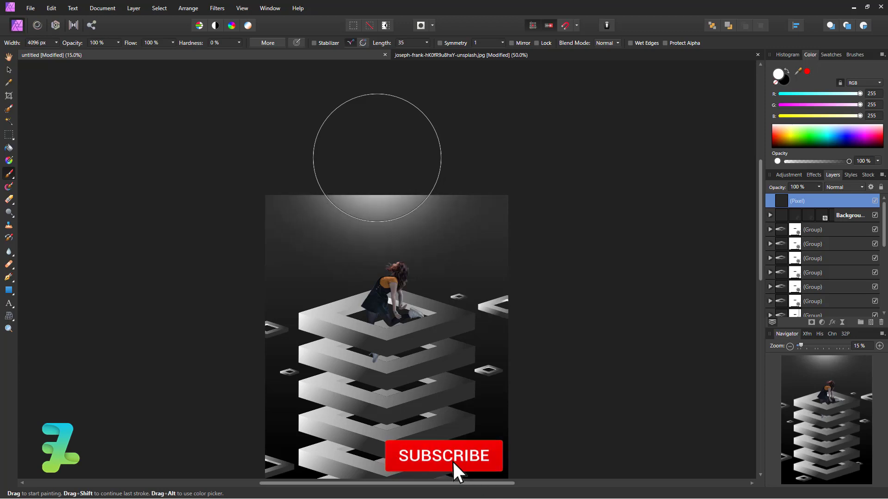
drag(377, 158, 324, 153)
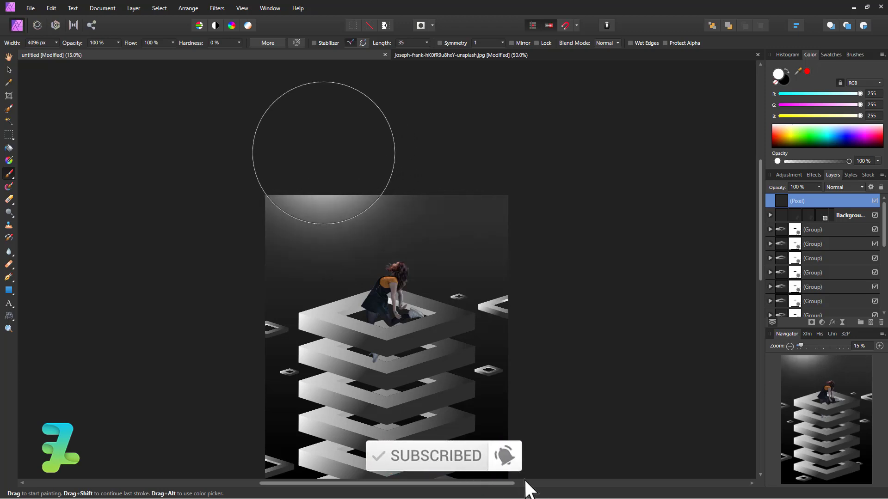
key(ctrl+z)
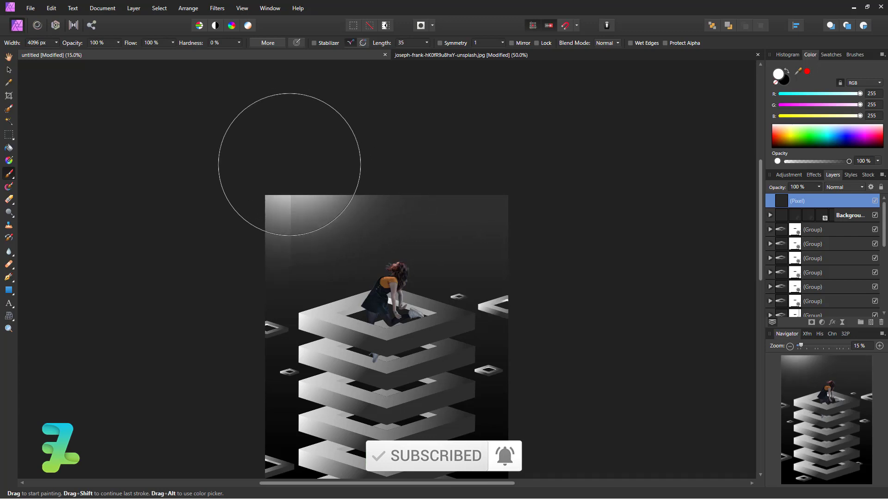
drag(278, 182, 307, 168)
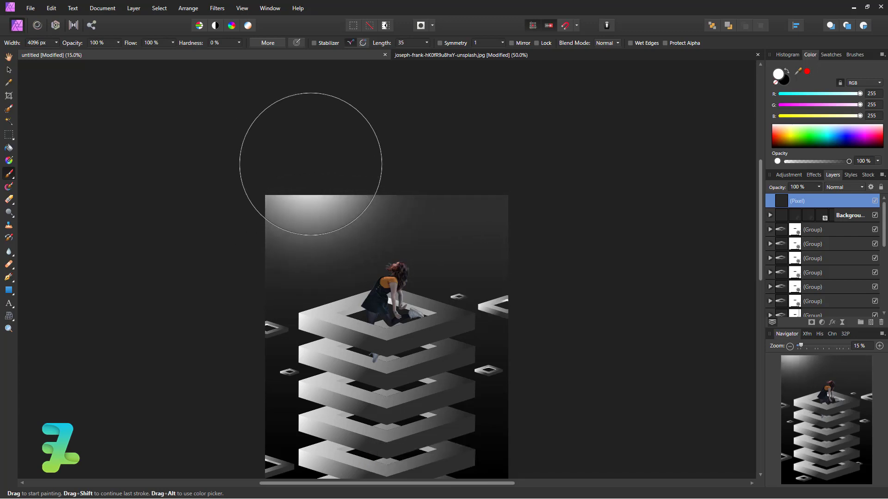
key(ctrl+z)
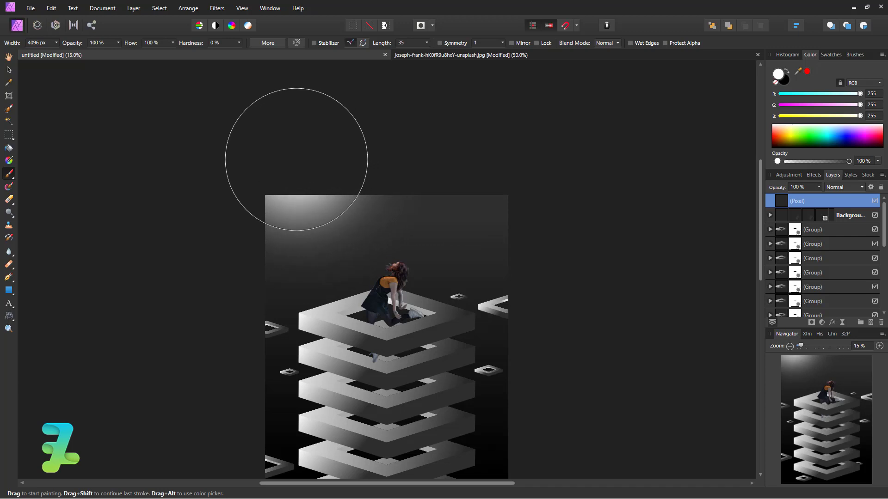
key(ctrl+z)
key(ctrl+shift+z)
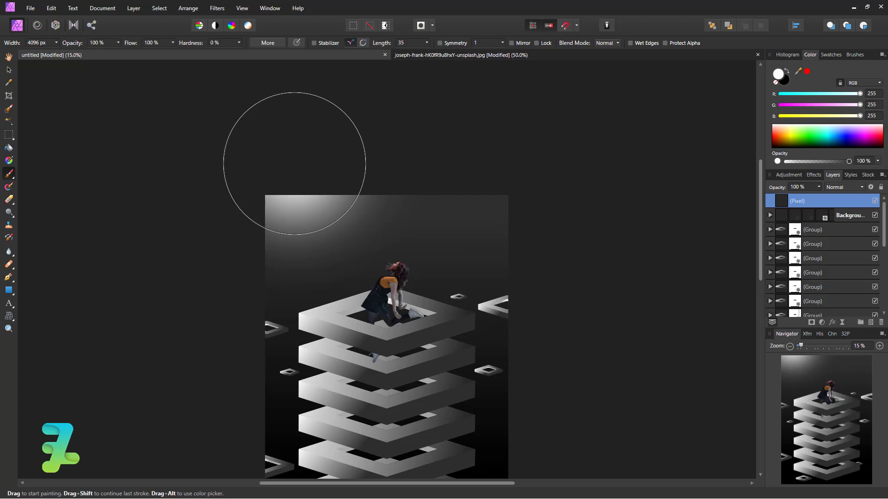
click(8, 71)
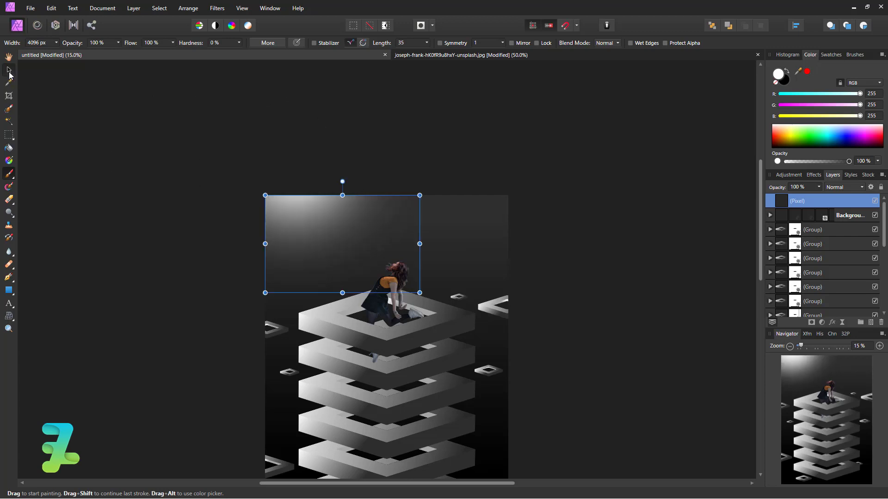
click(560, 273)
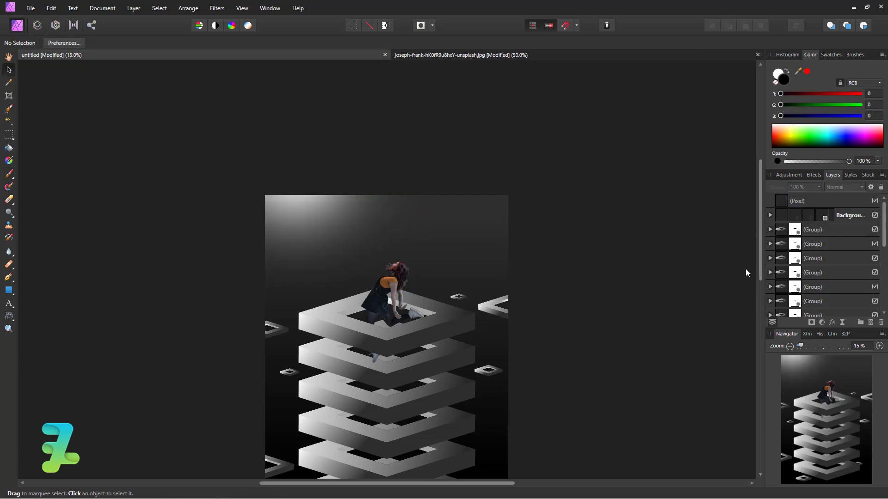
scroll(568, 301, down, 3)
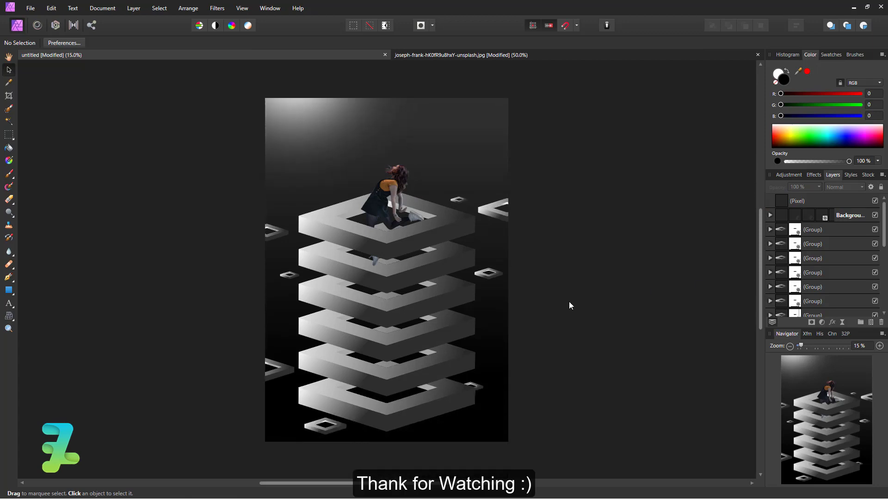